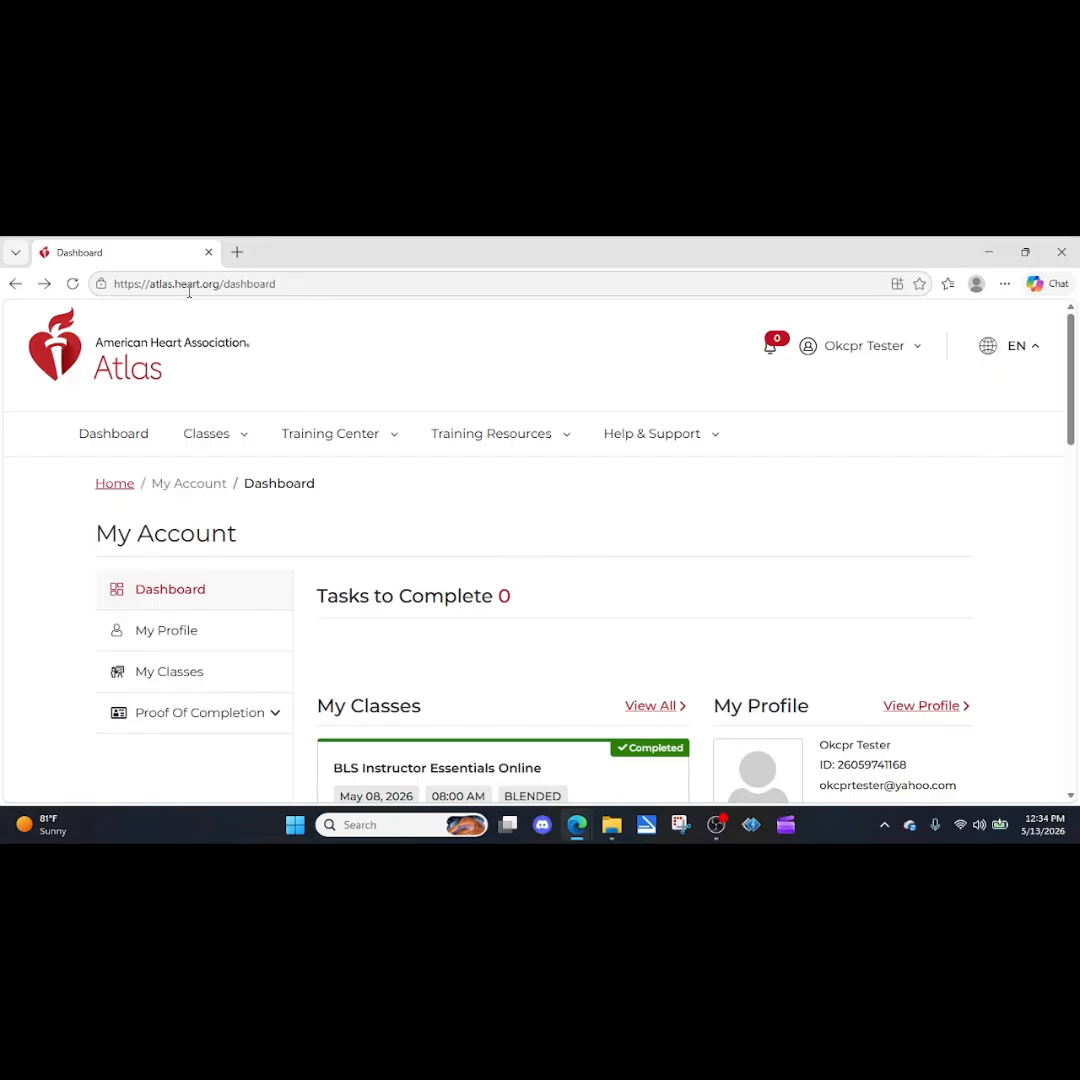
# Open the list of classes I teach and start adding a new class.
pyautogui.click(858, 345)
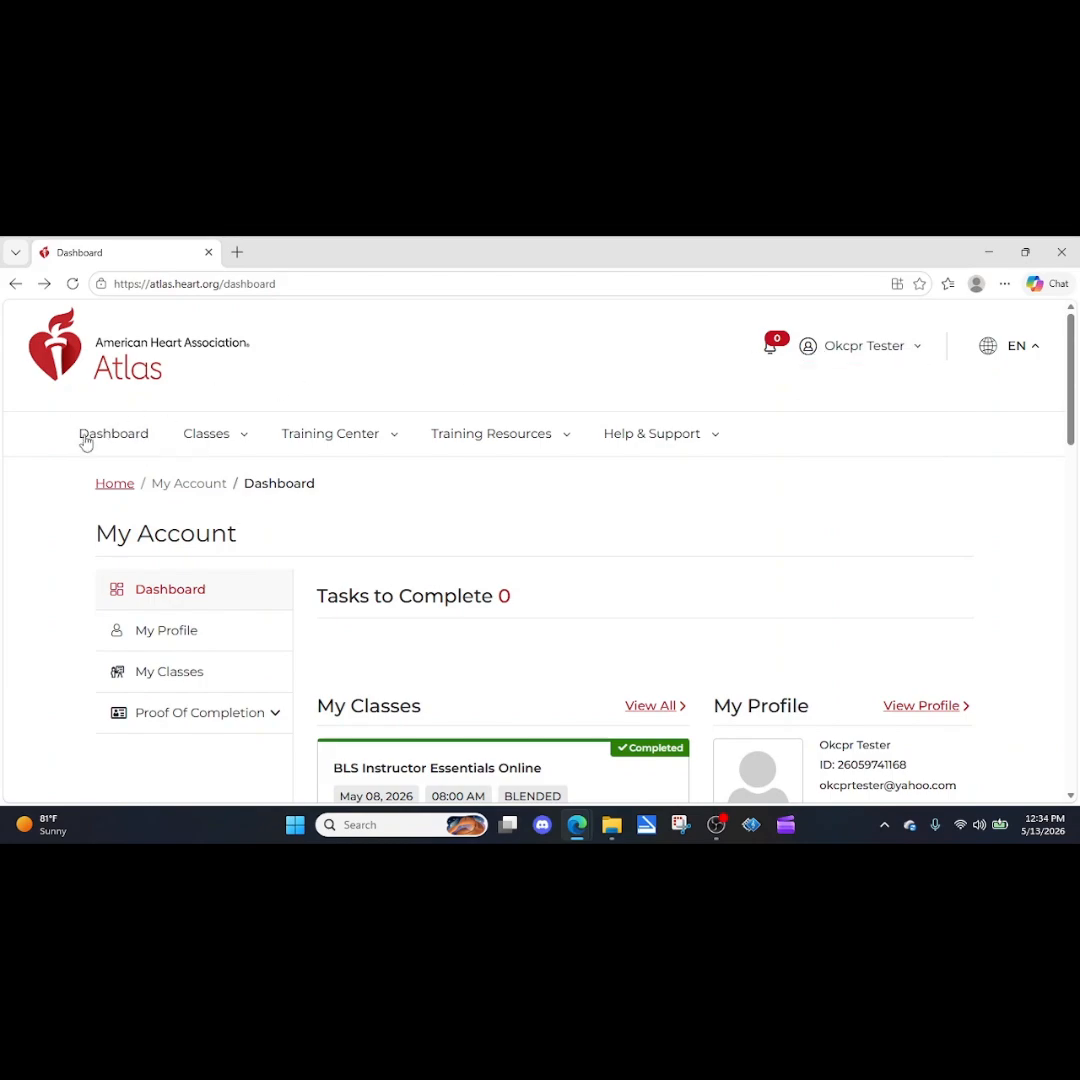
pyautogui.moveTo(170, 443)
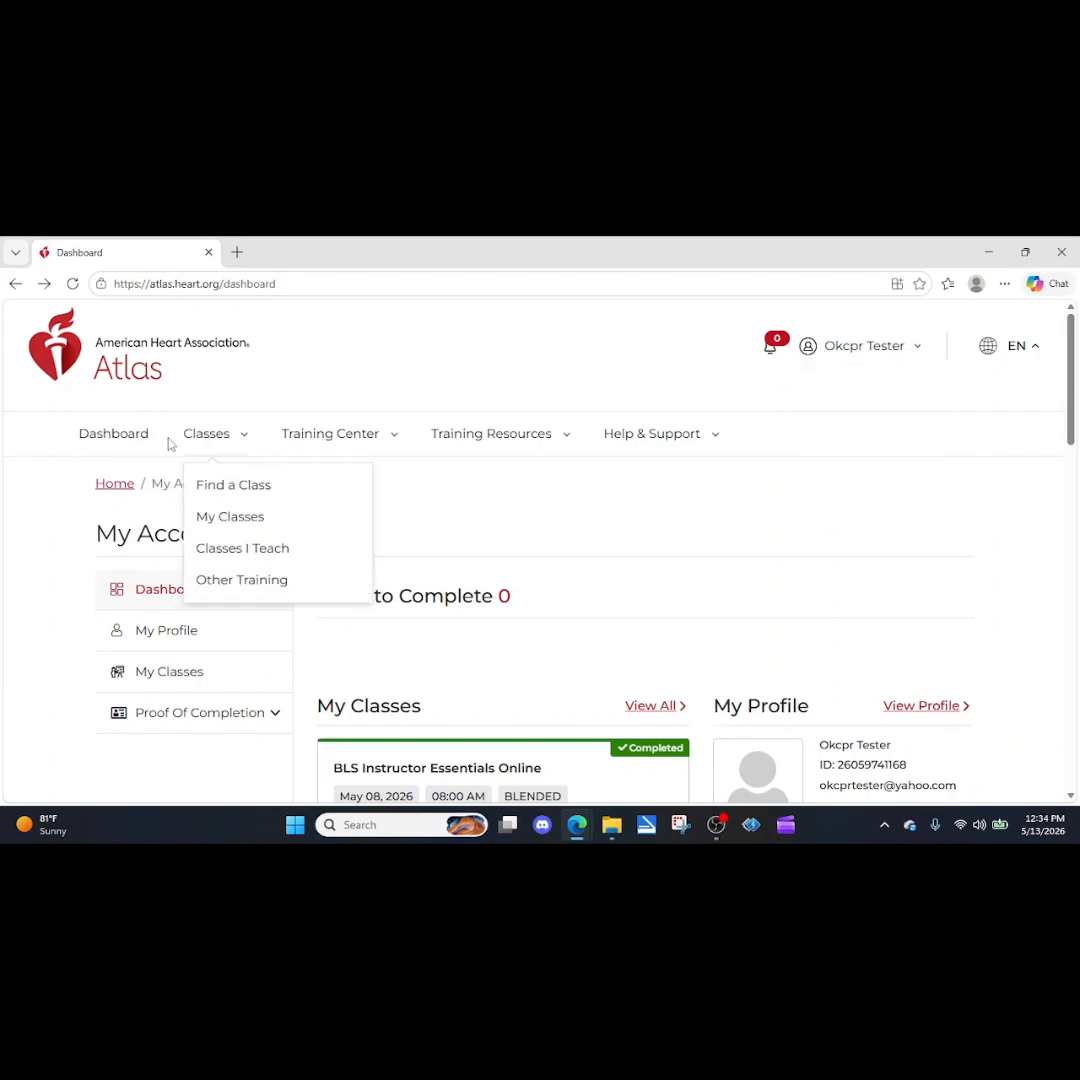
pyautogui.click(236, 552)
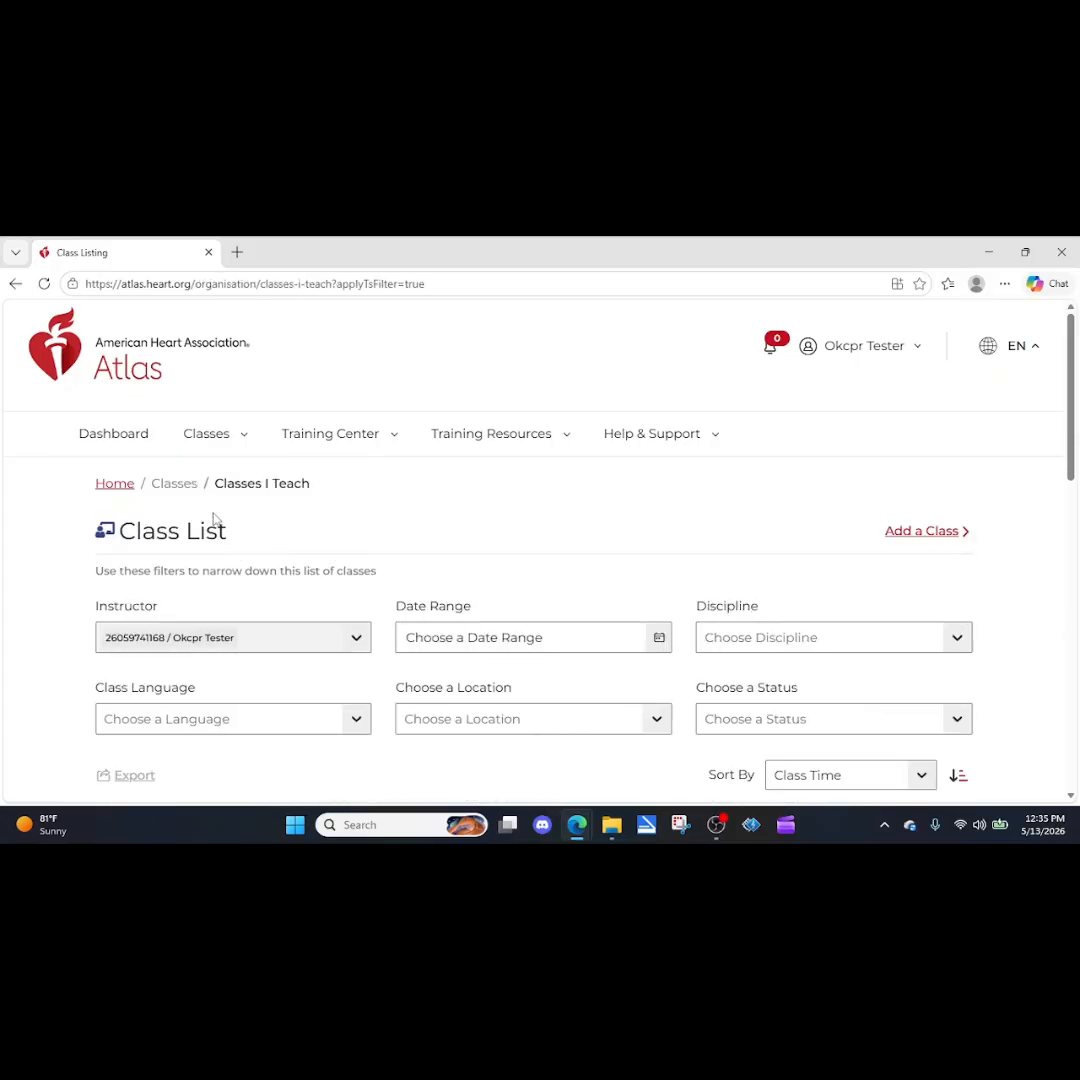
pyautogui.click(942, 538)
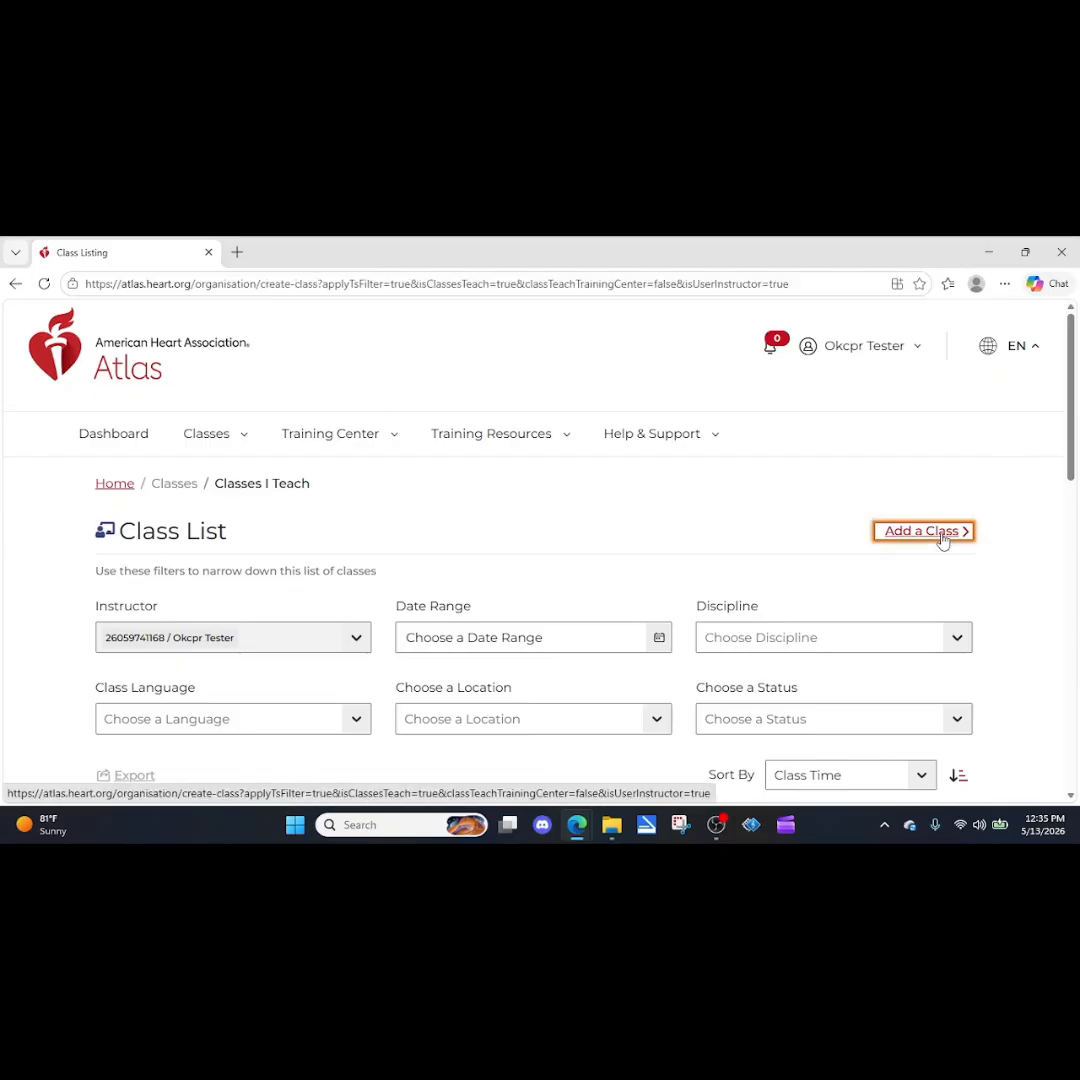
# Look through the available courses and set the new class's course to BLS Provider Renewal.
pyautogui.scroll(-3, 405, 467)
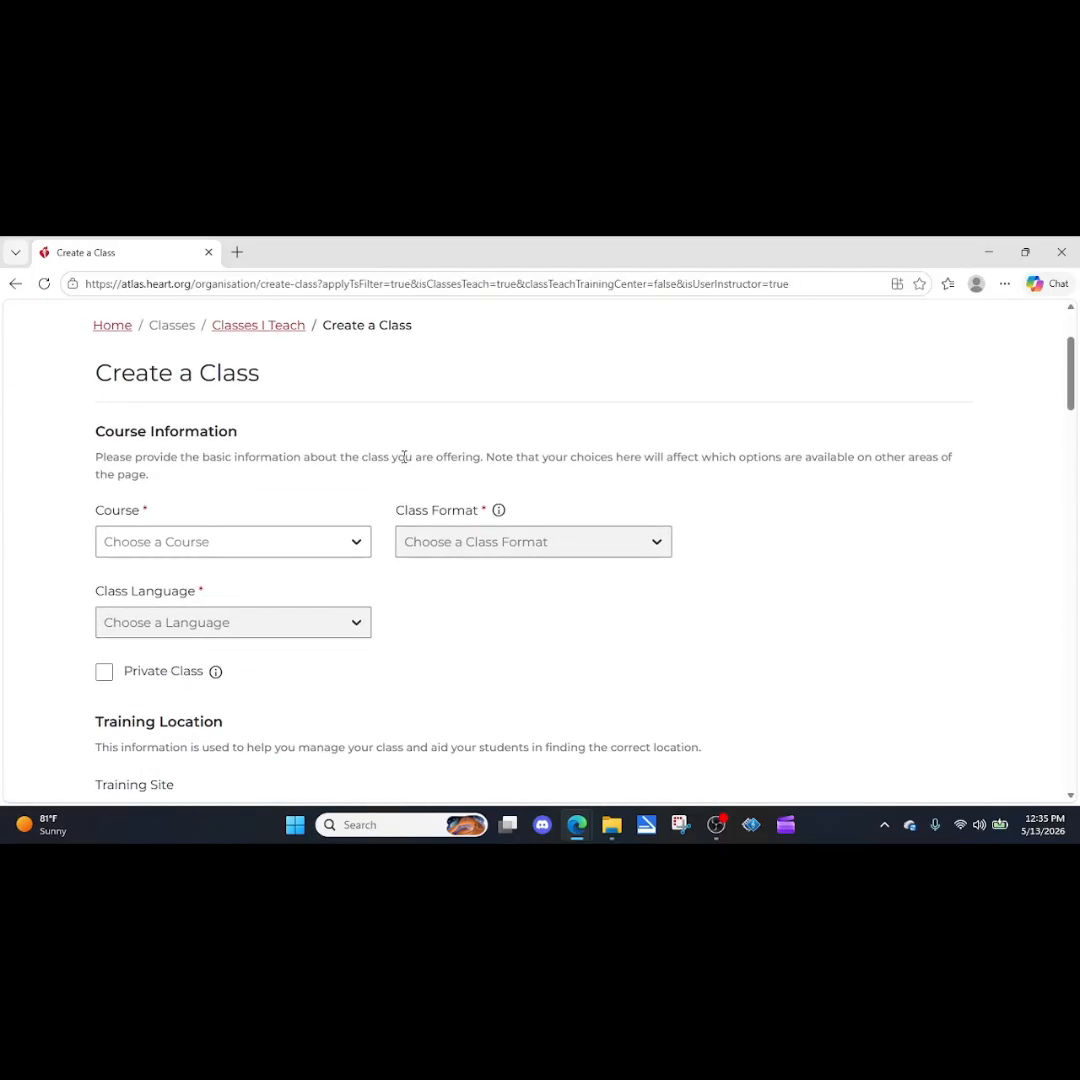
pyautogui.scroll(2, 338, 441)
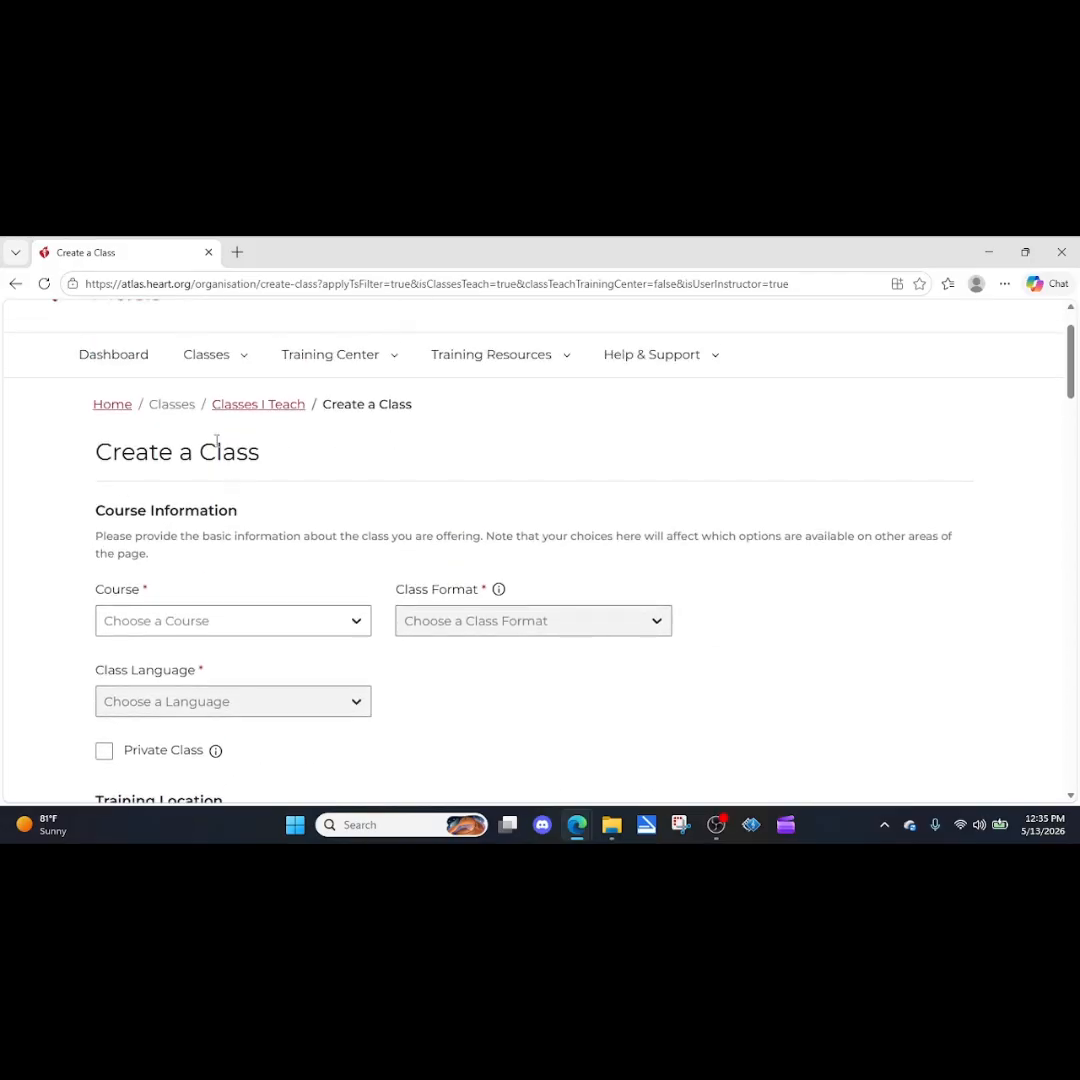
pyautogui.scroll(-1, 357, 530)
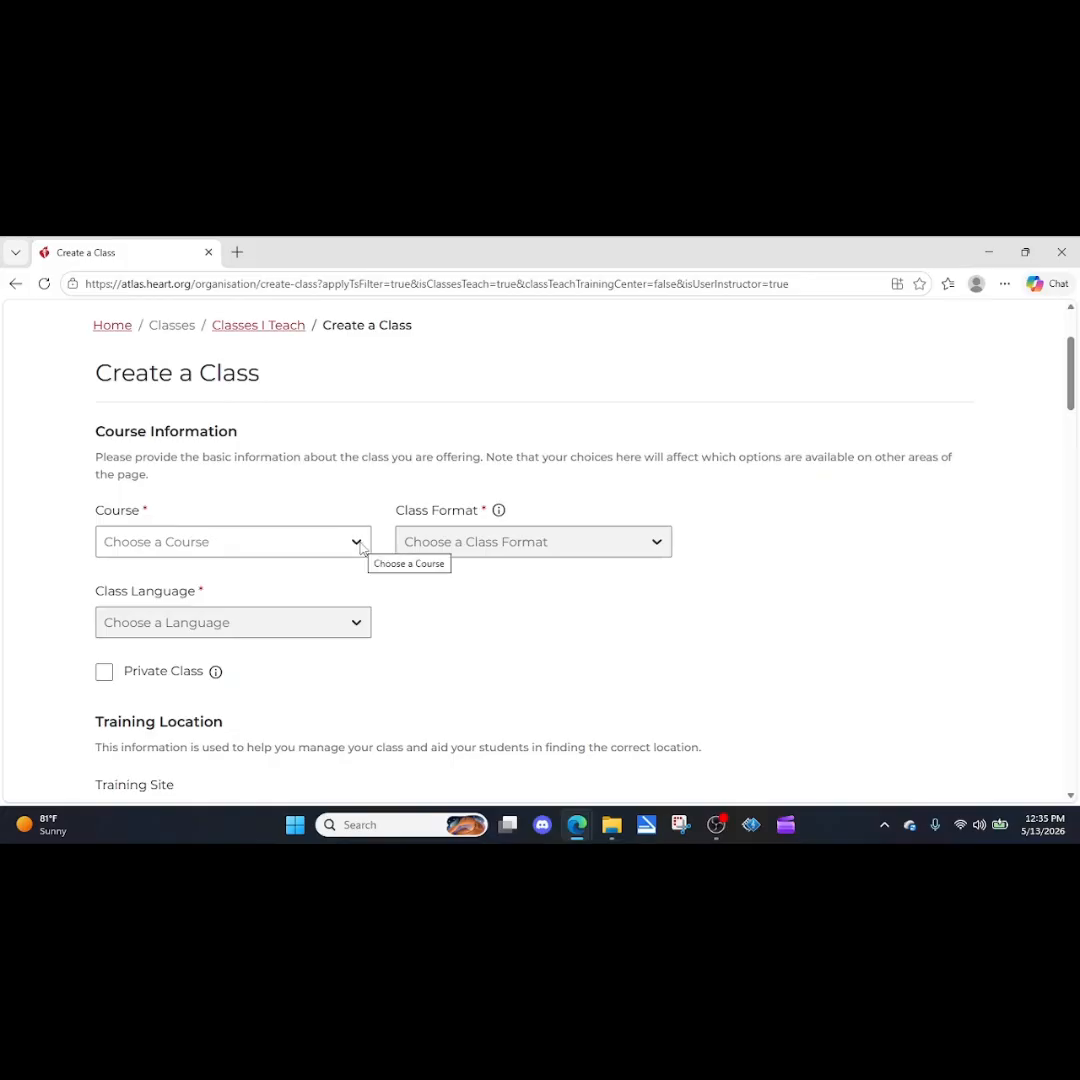
pyautogui.click(357, 542)
pyautogui.scroll(-1, 240, 627)
pyautogui.scroll(-1, 240, 627)
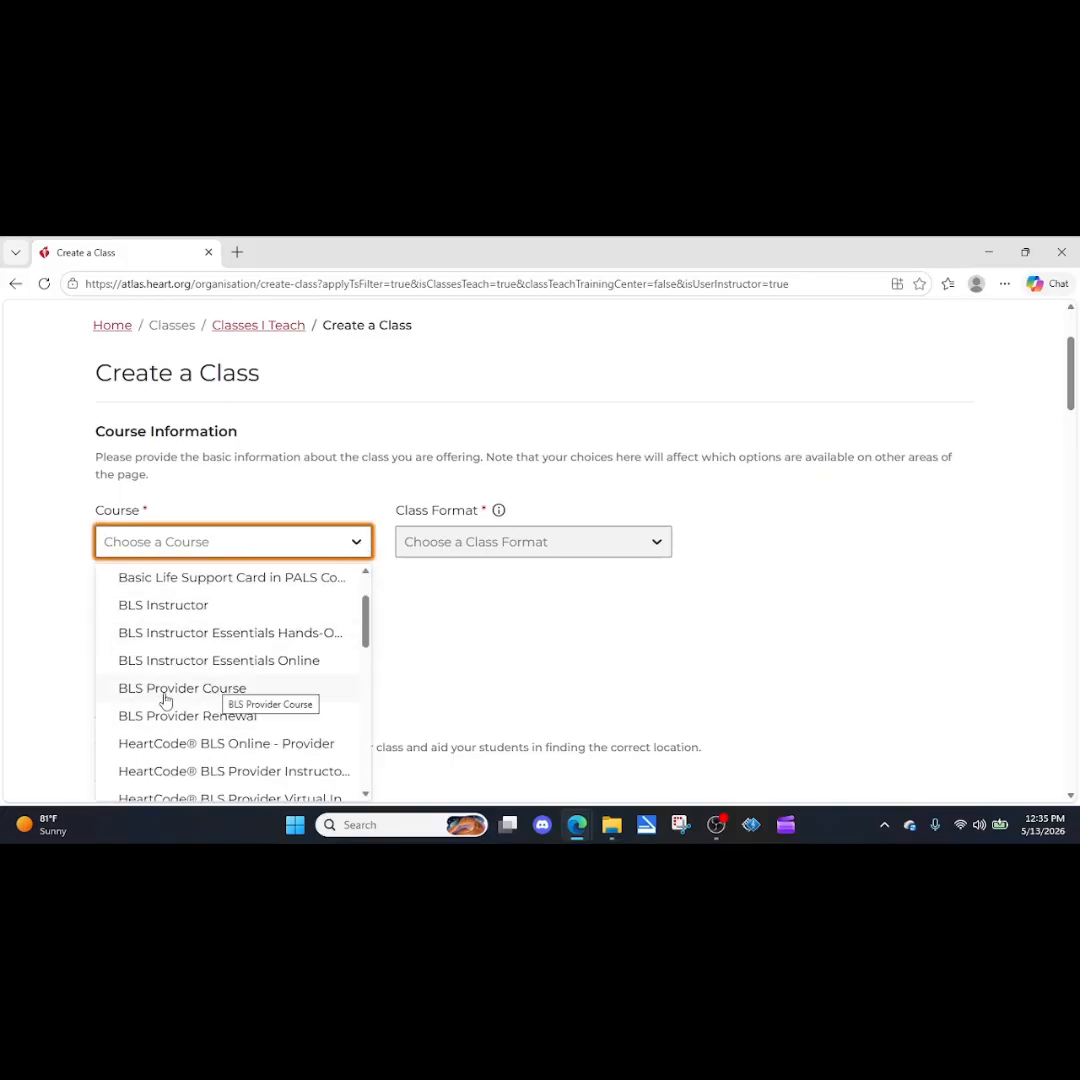
pyautogui.scroll(-2, 214, 724)
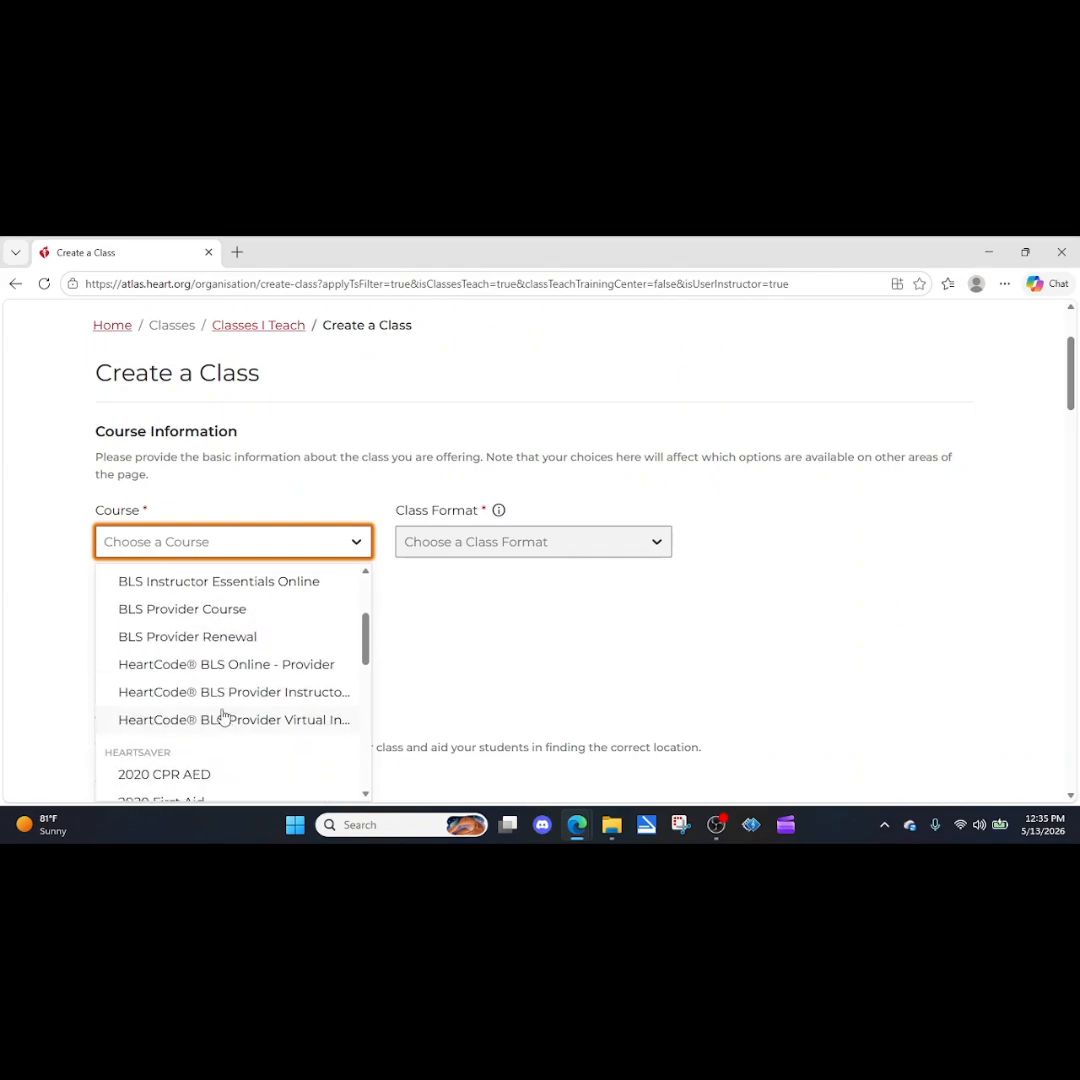
pyautogui.scroll(-4, 165, 680)
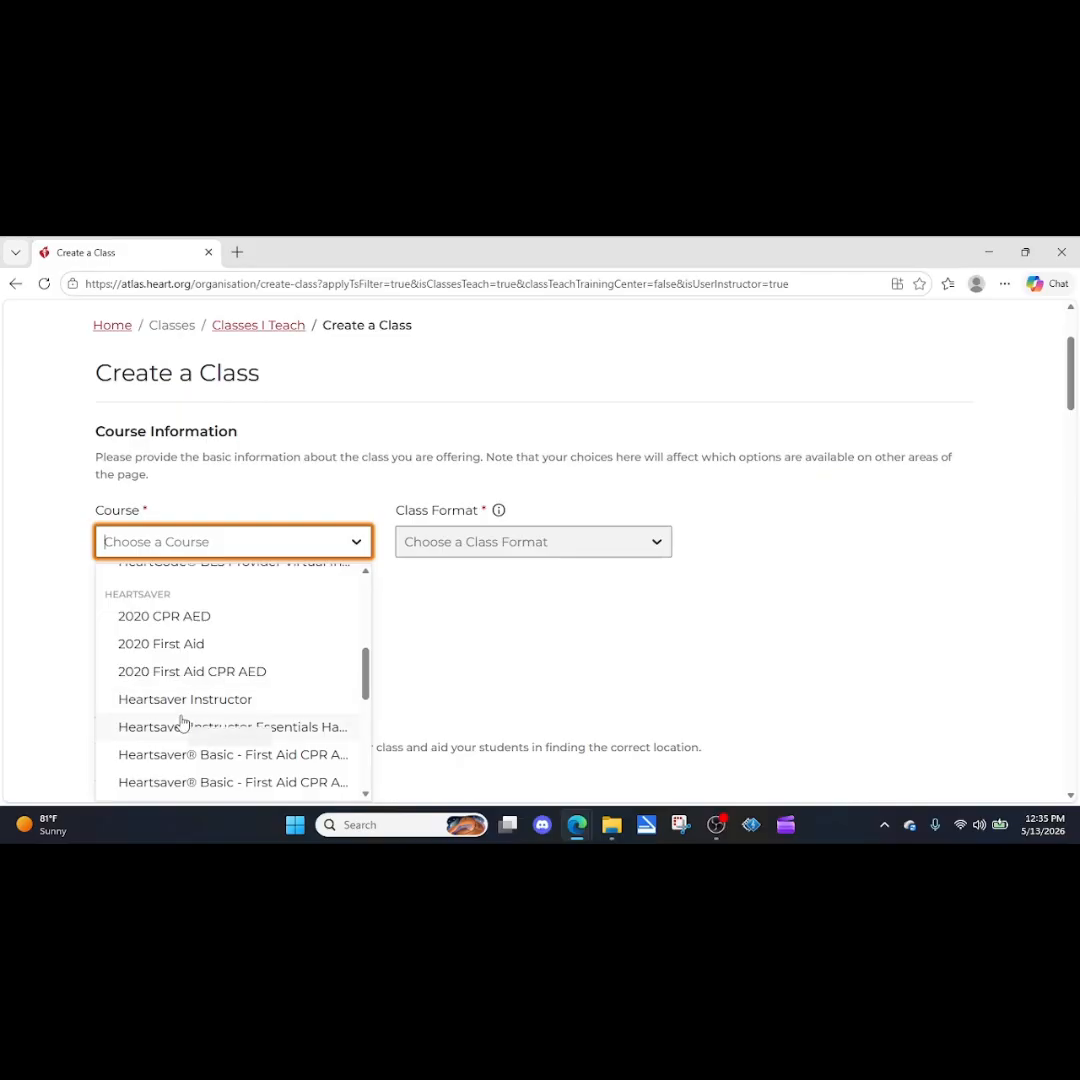
pyautogui.scroll(-2, 182, 722)
pyautogui.scroll(-2, 241, 736)
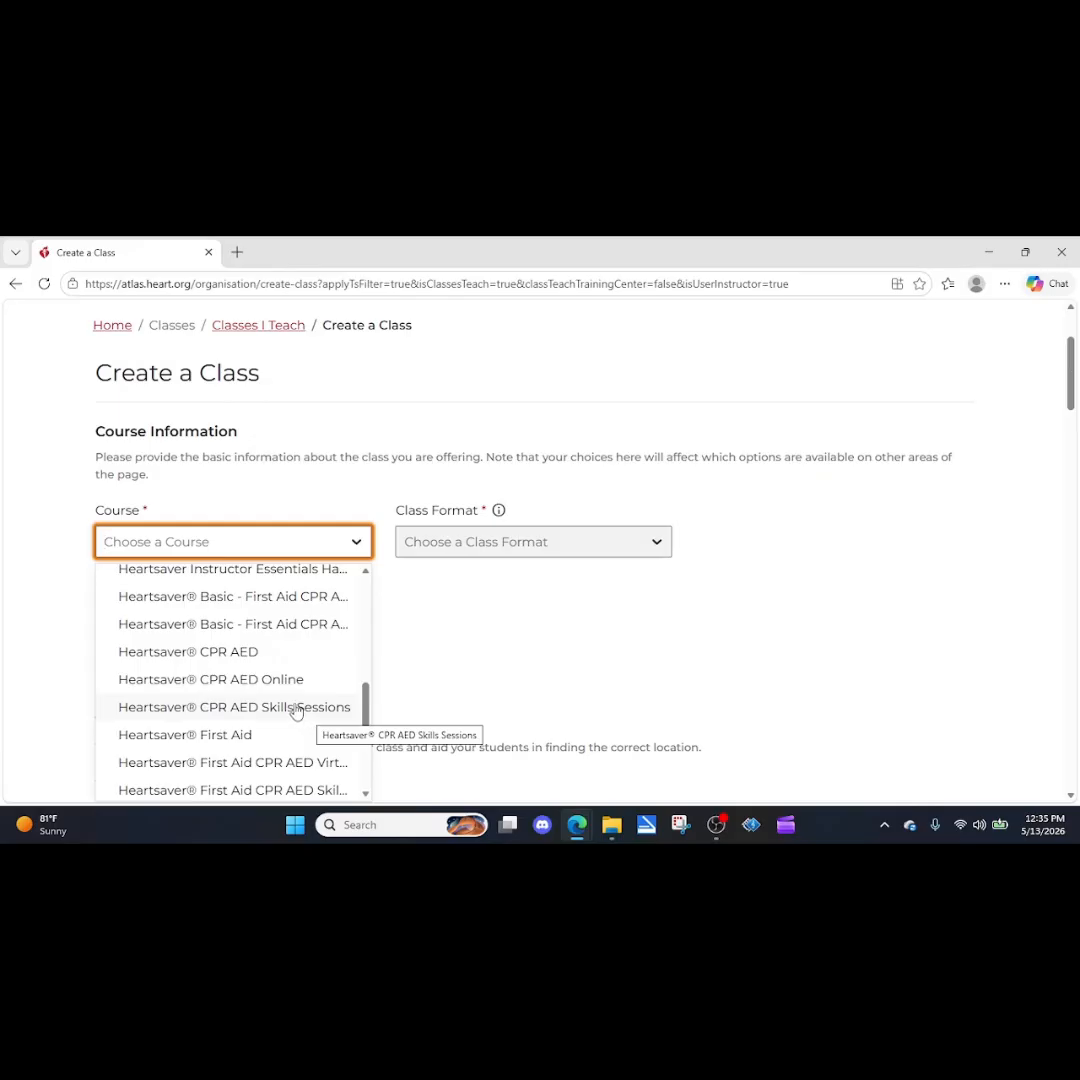
pyautogui.scroll(-3, 297, 710)
pyautogui.scroll(-3, 230, 720)
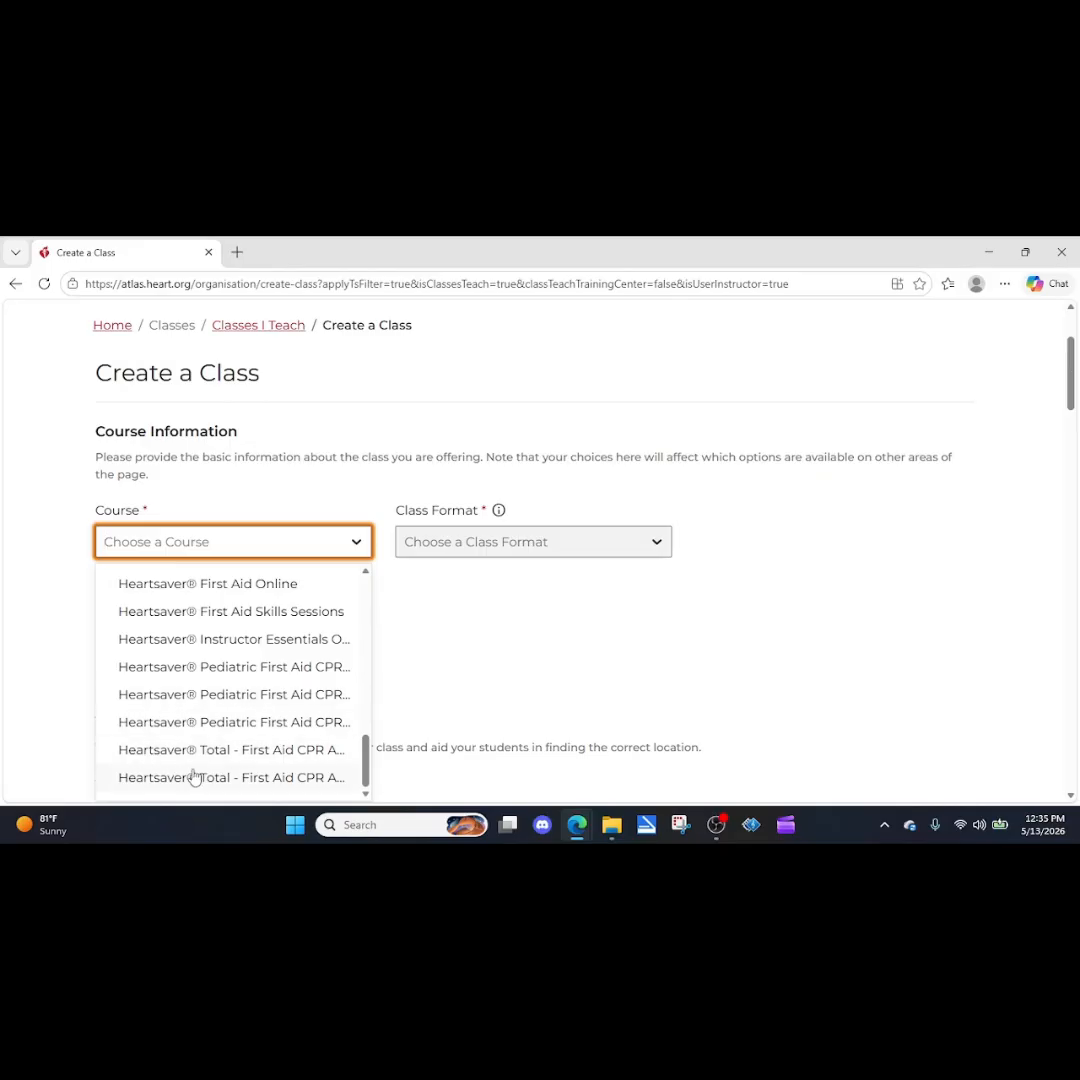
pyautogui.scroll(10, 210, 643)
pyautogui.scroll(5, 208, 641)
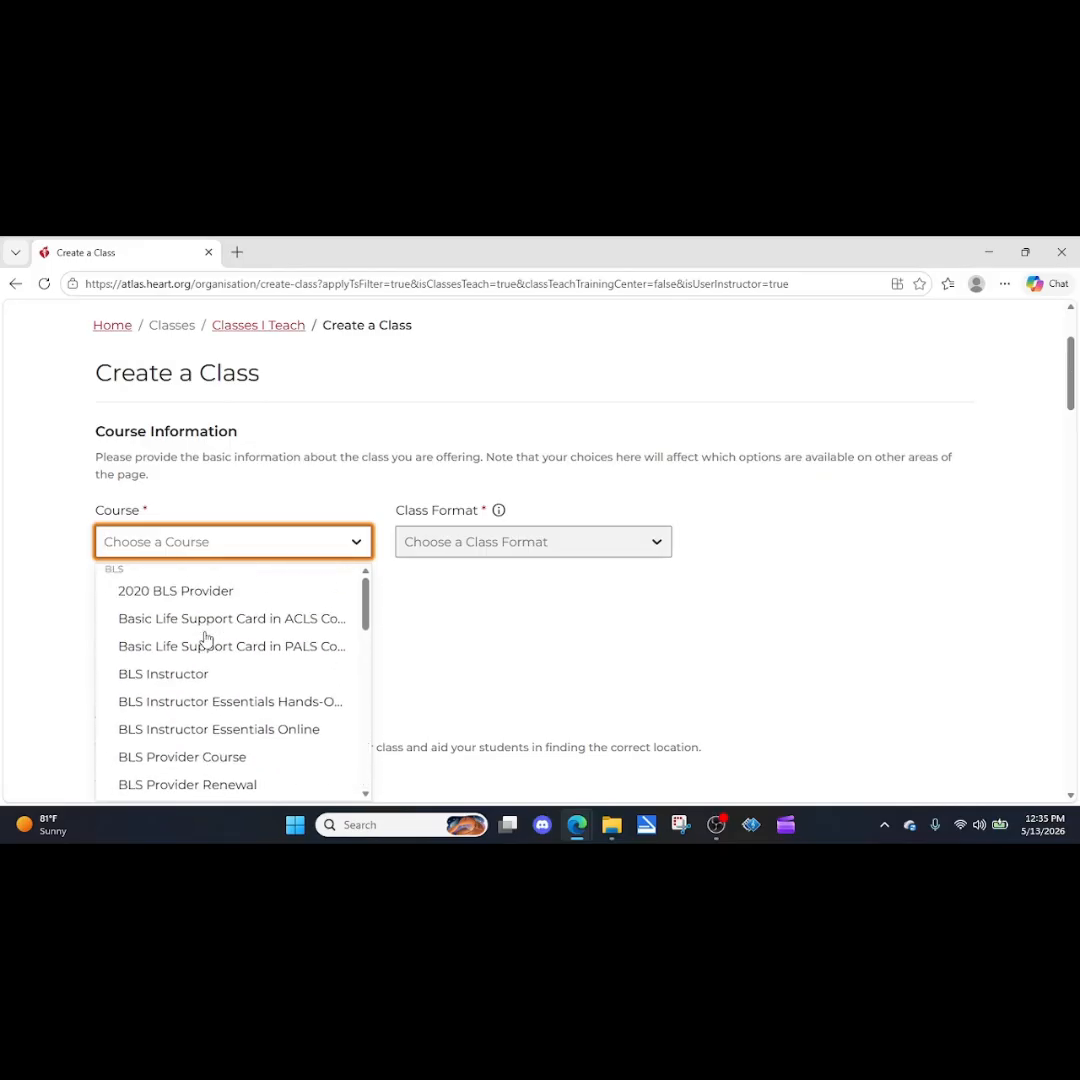
pyautogui.scroll(-2, 168, 739)
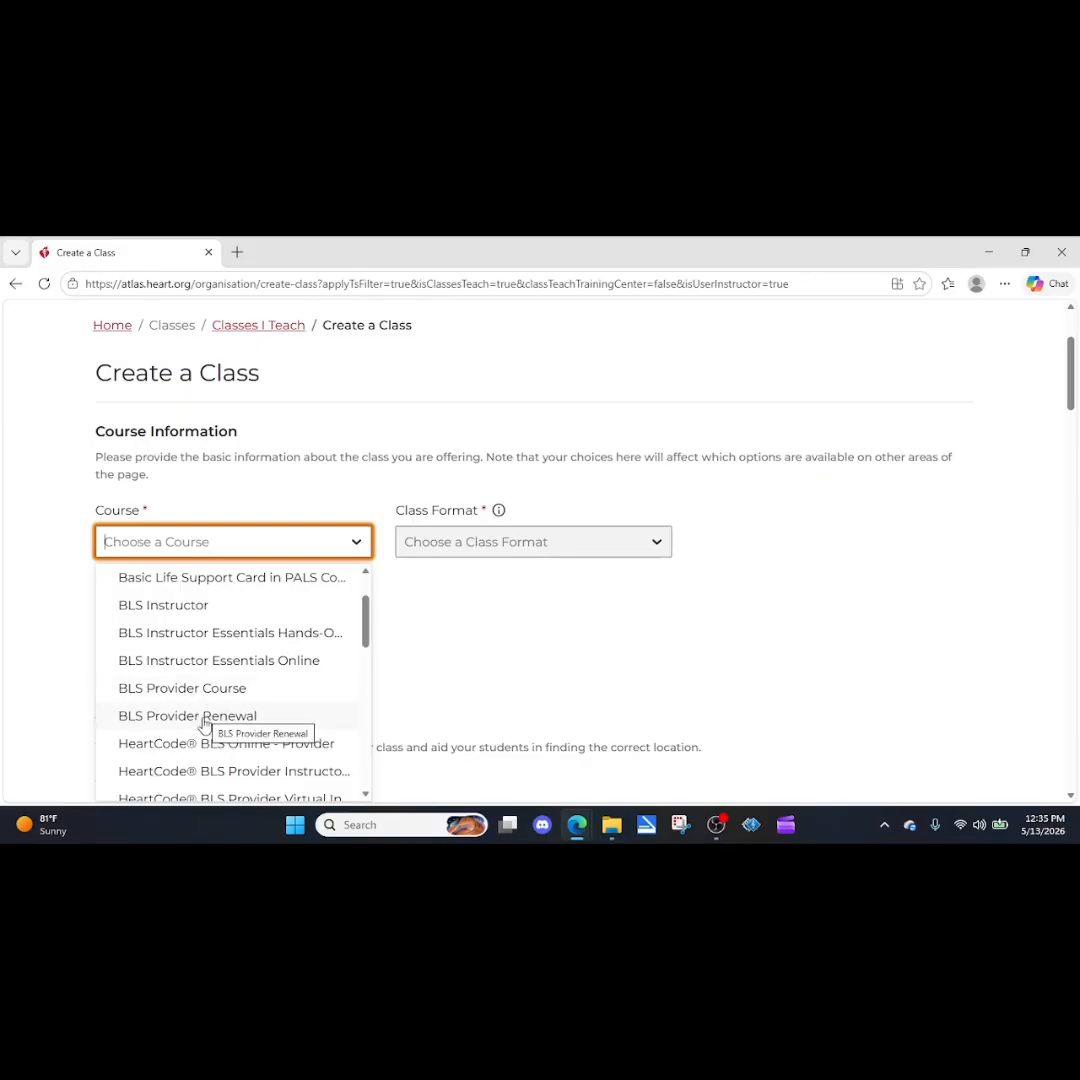
pyautogui.click(204, 716)
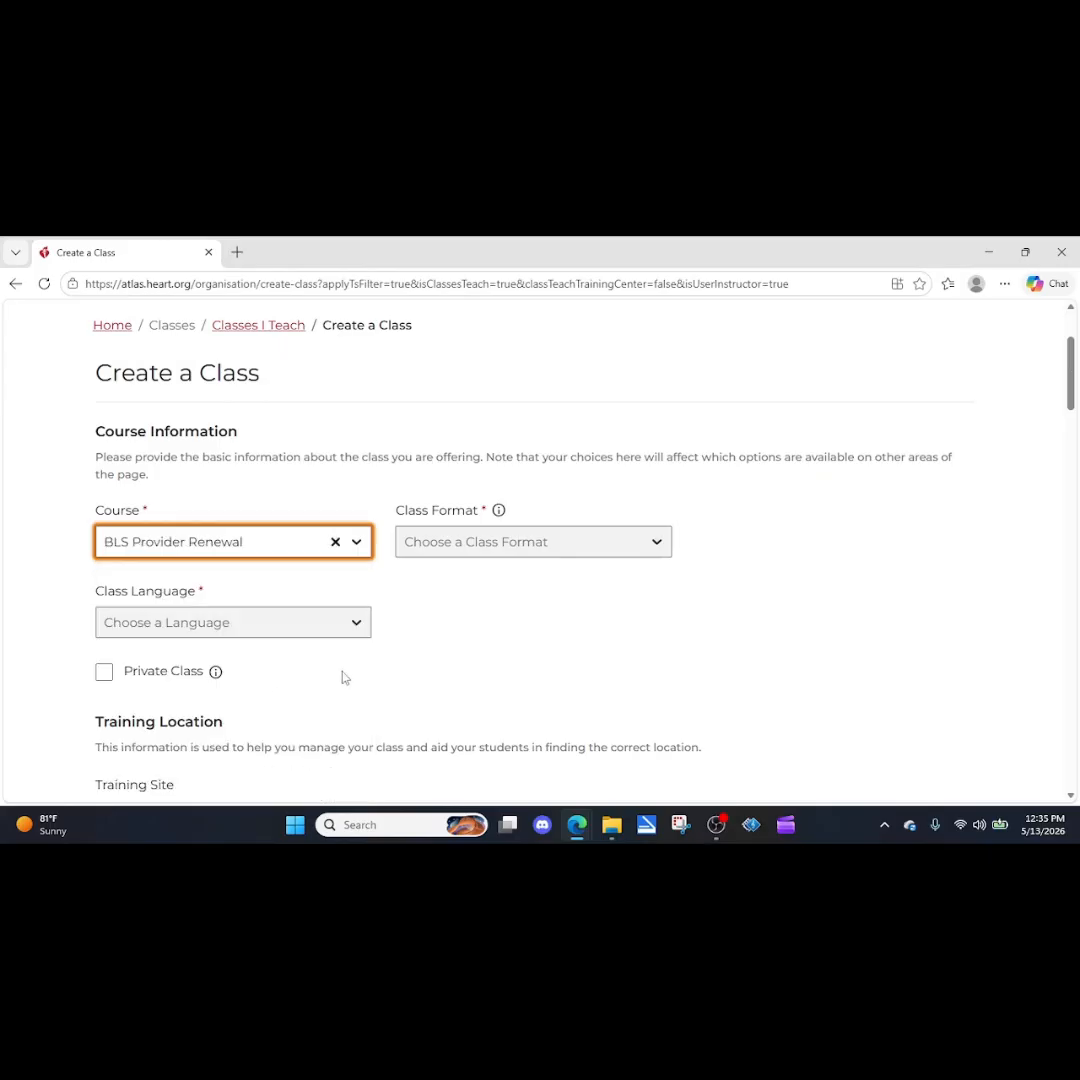
# Set the class format to Classroom, the class language to English/IVE and the exam to Offline.
pyautogui.click(481, 546)
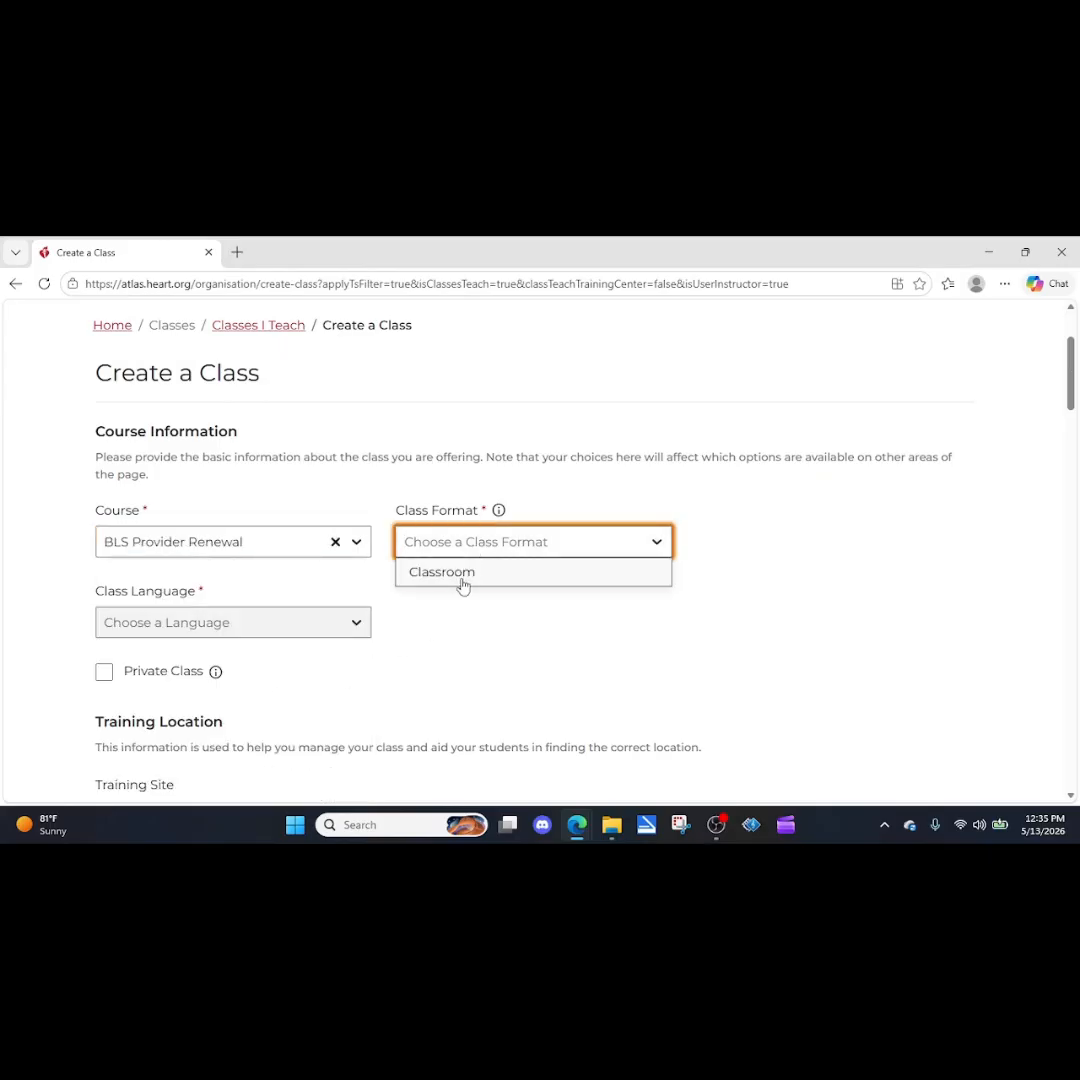
pyautogui.click(463, 582)
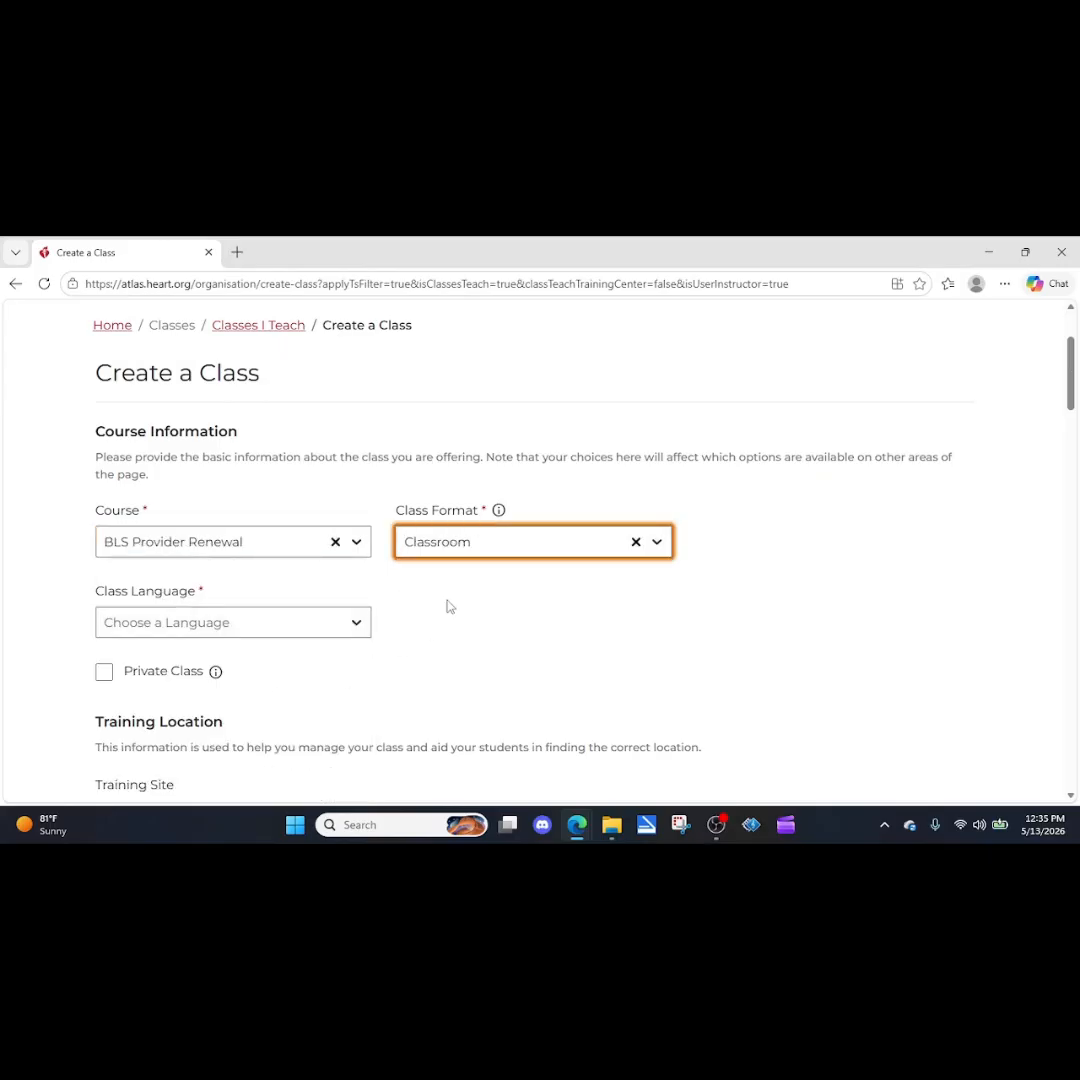
pyautogui.click(347, 626)
pyautogui.click(135, 652)
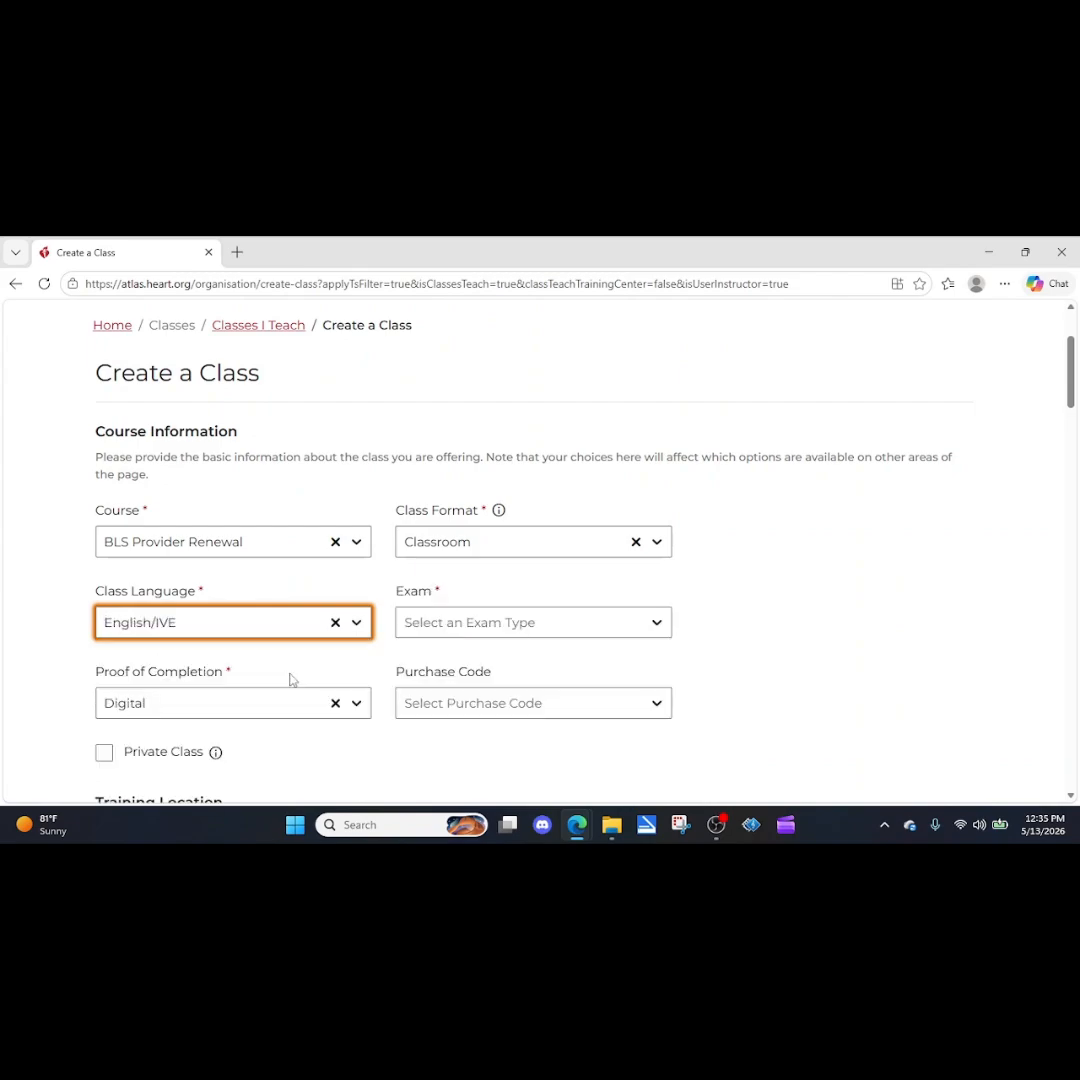
pyautogui.click(513, 627)
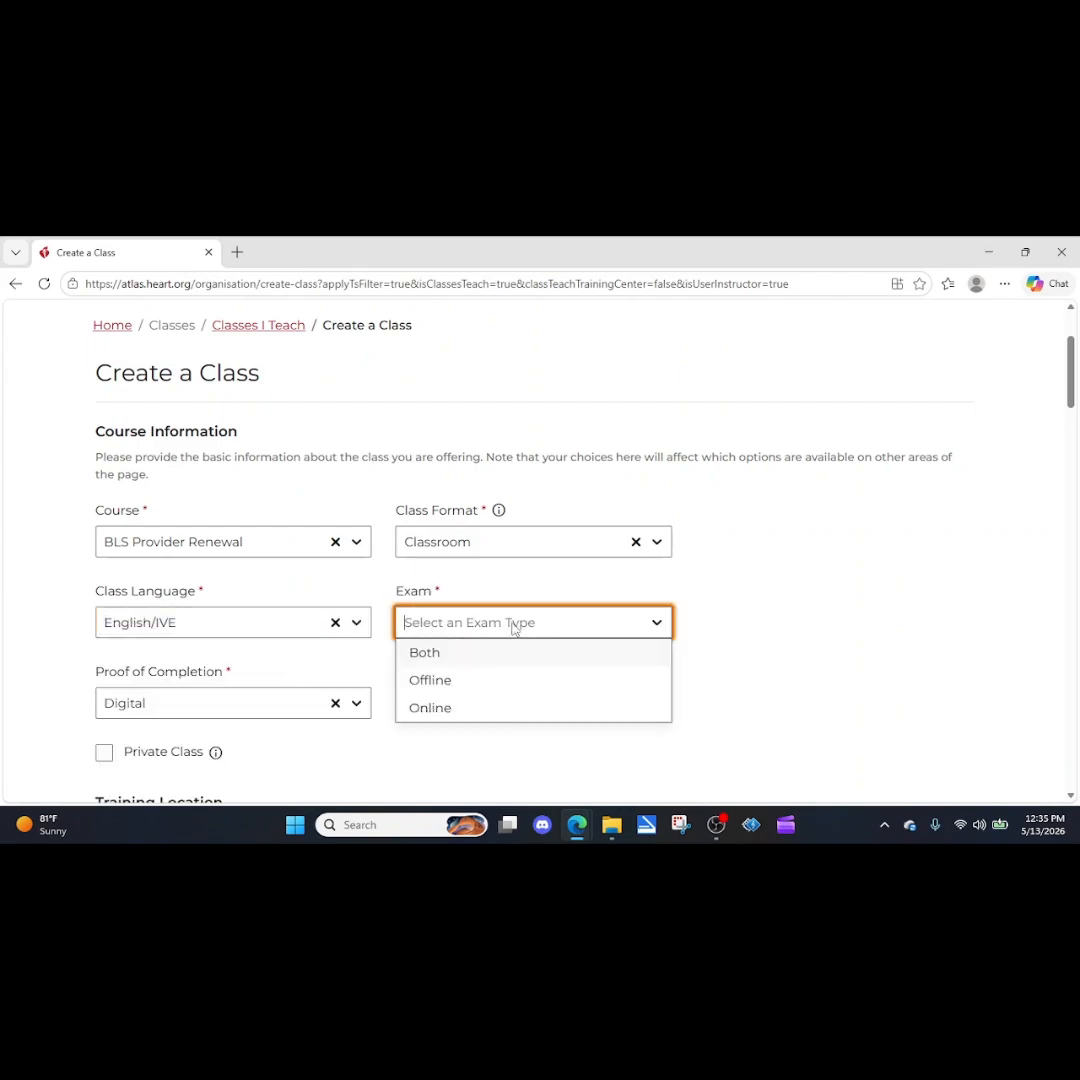
pyautogui.click(428, 680)
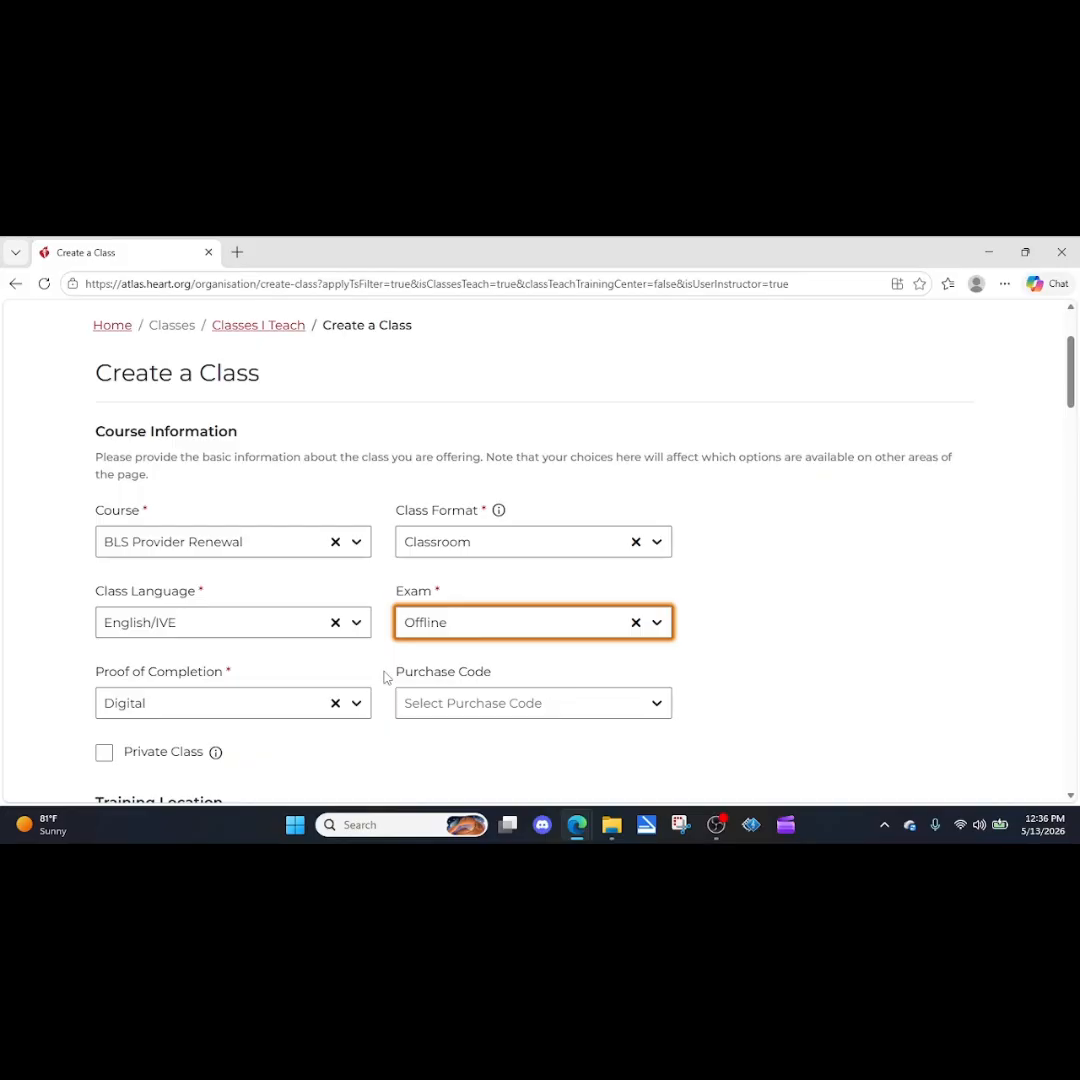
# Try marking the class as private and clear the option again.
pyautogui.scroll(-1, 386, 678)
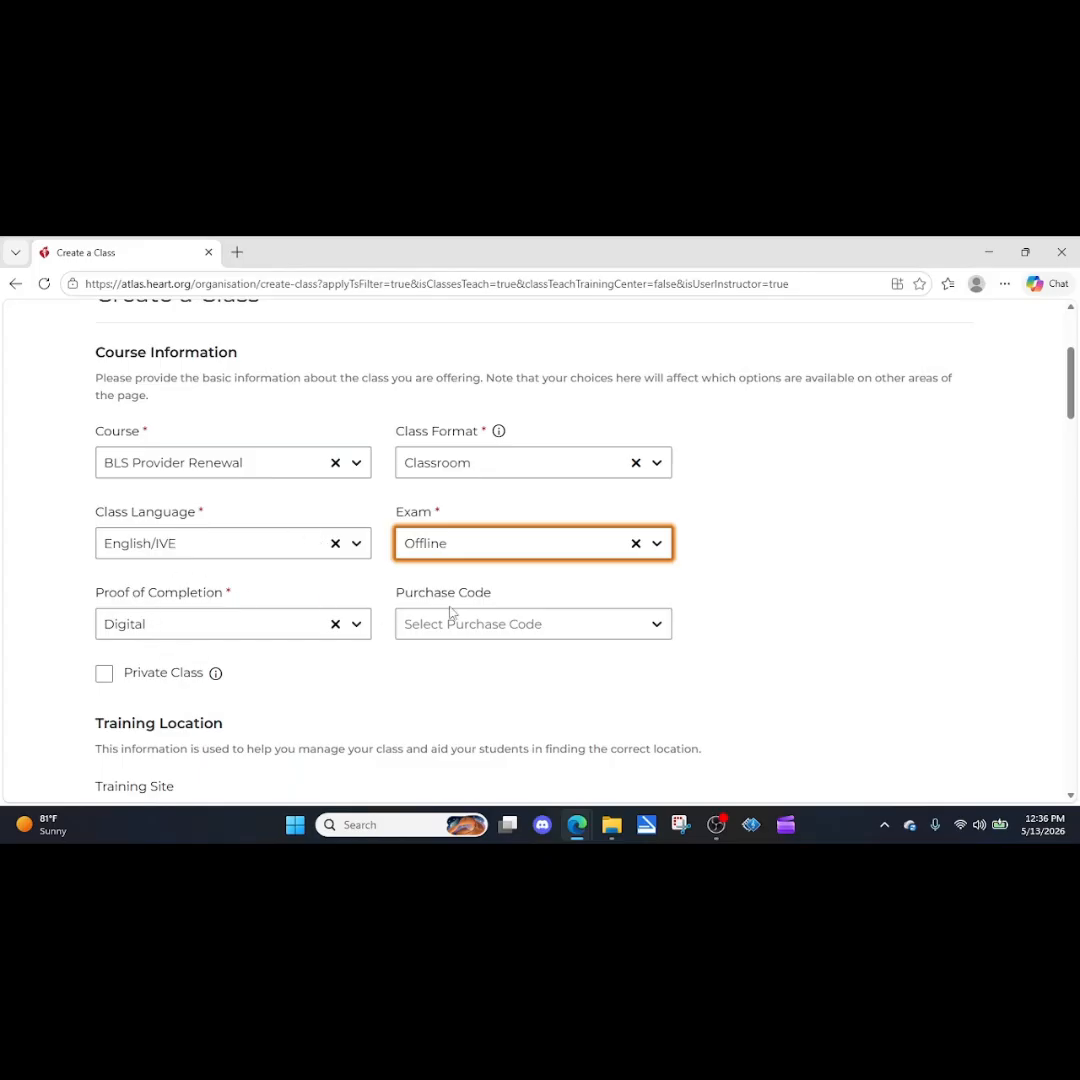
pyautogui.scroll(-2, 395, 632)
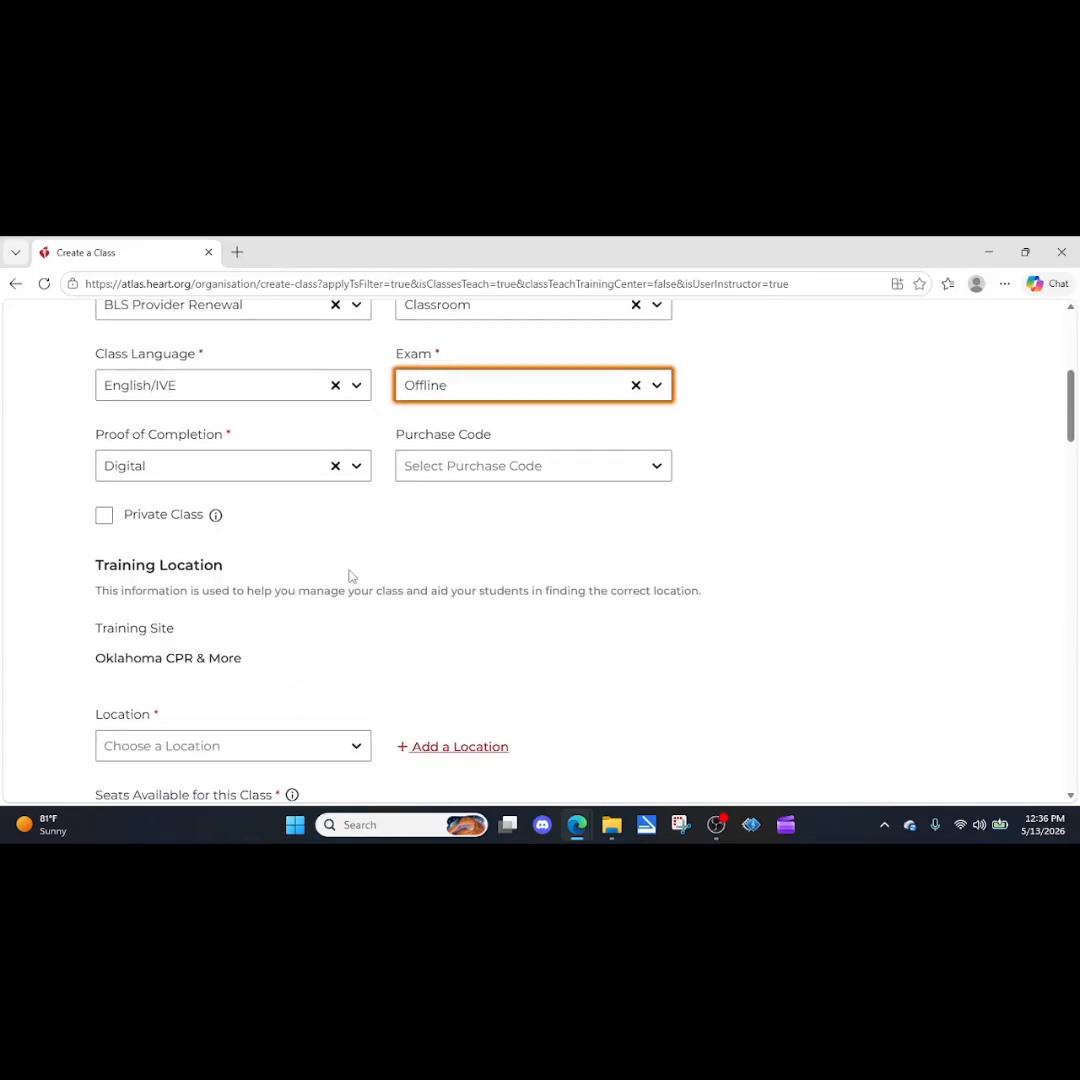
pyautogui.click(104, 516)
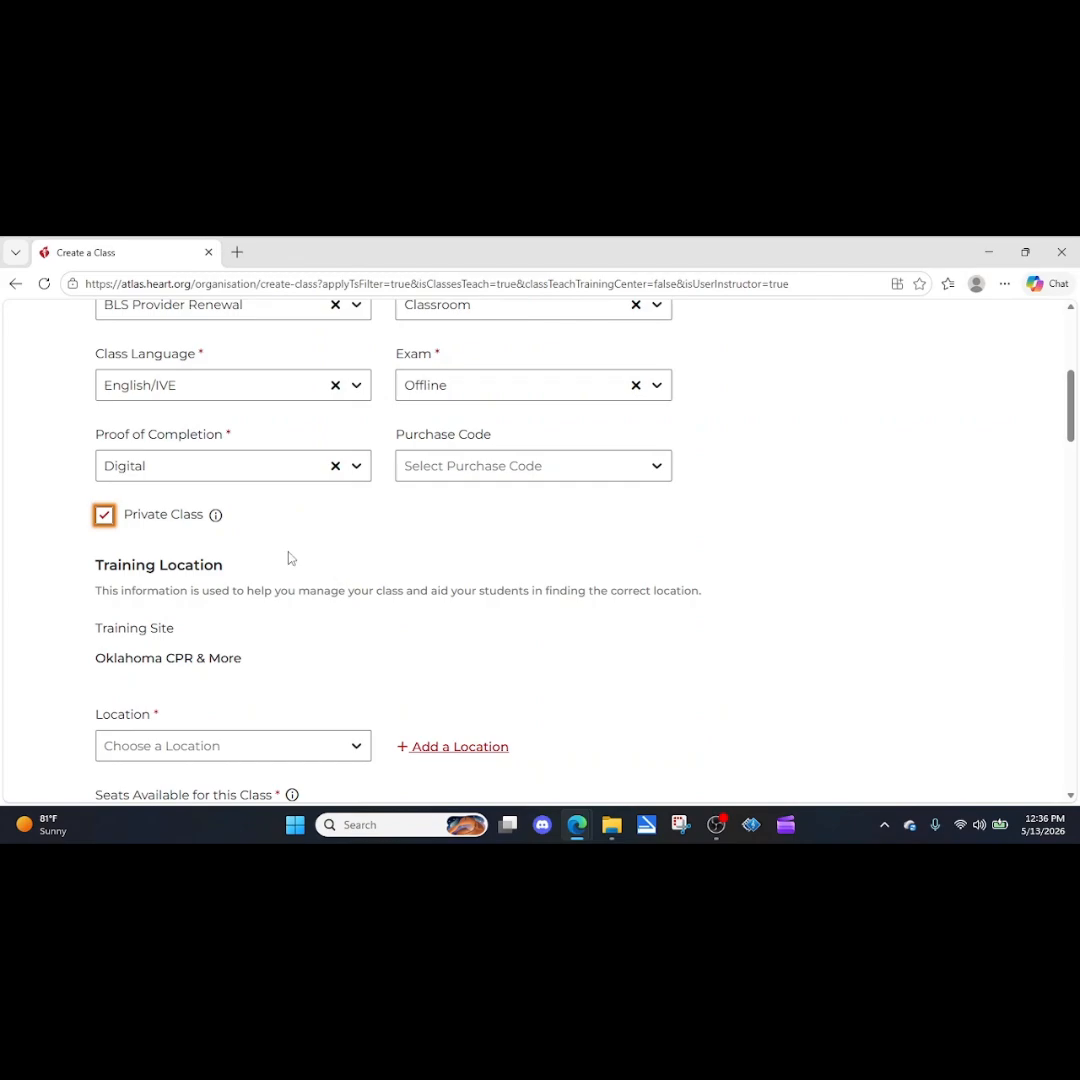
pyautogui.click(104, 518)
# Review the course information and training location sections, including the existing locations offered for the class.
pyautogui.scroll(-1, 357, 581)
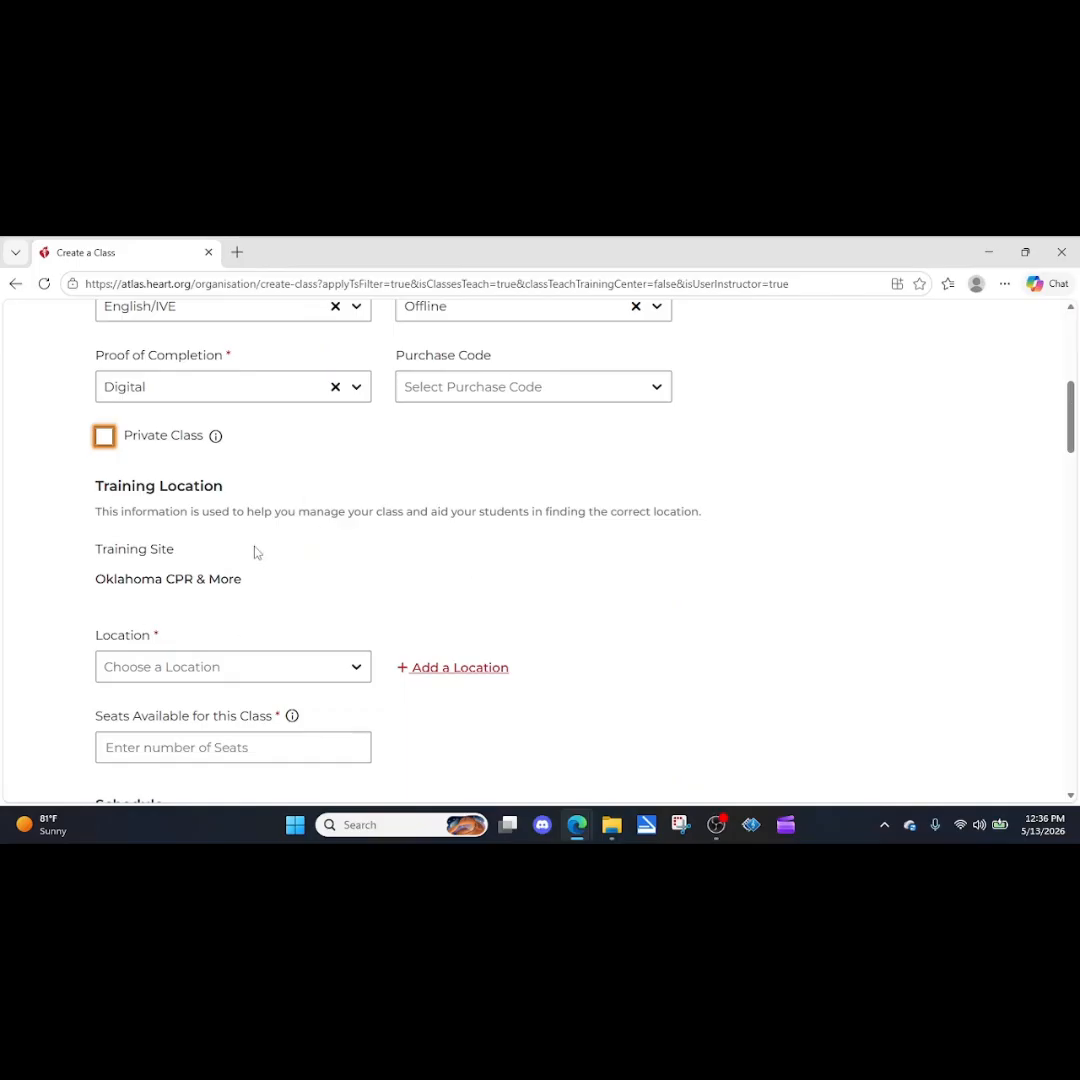
pyautogui.scroll(-1, 255, 548)
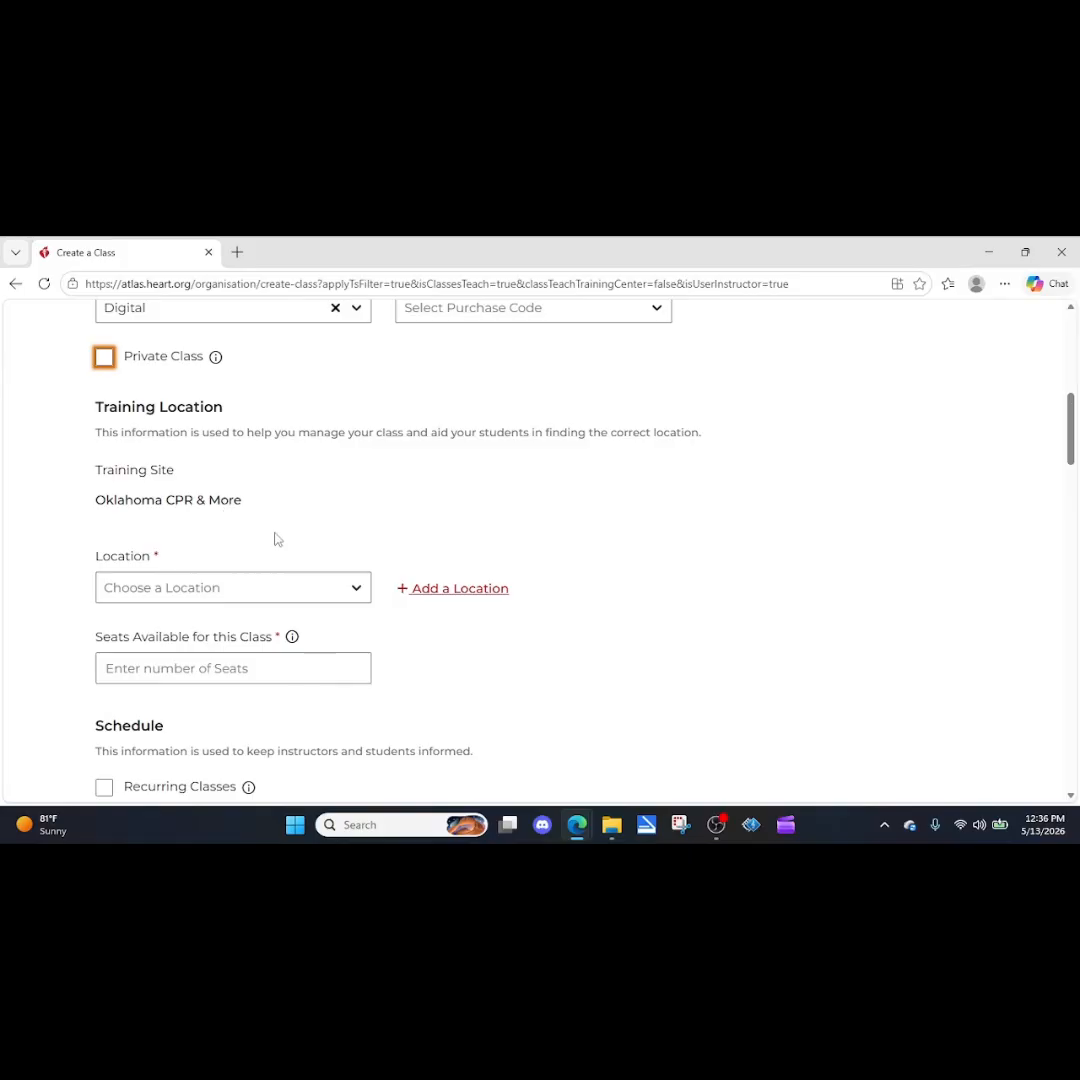
pyautogui.scroll(5, 378, 562)
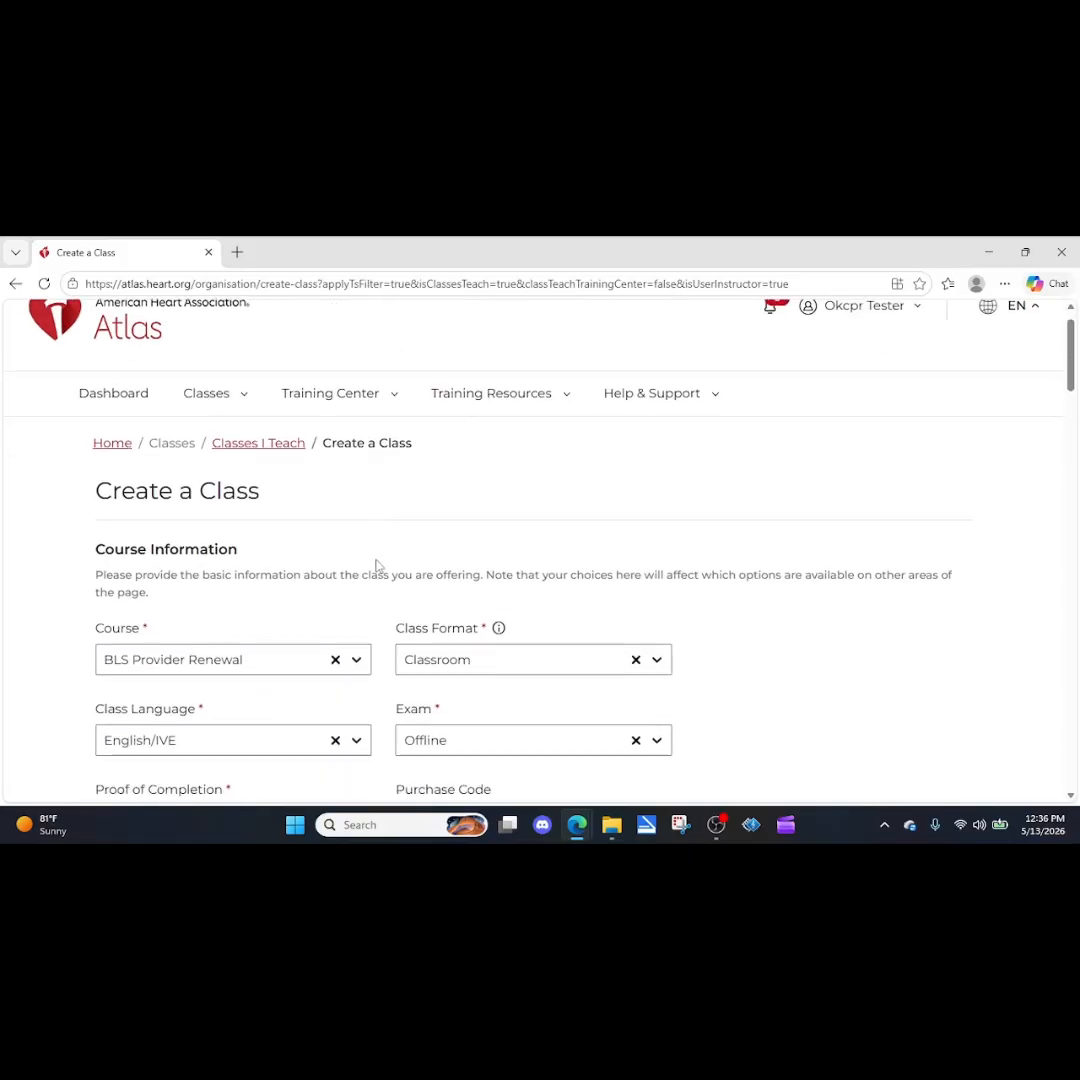
pyautogui.scroll(-8, 378, 562)
pyautogui.scroll(1, 233, 527)
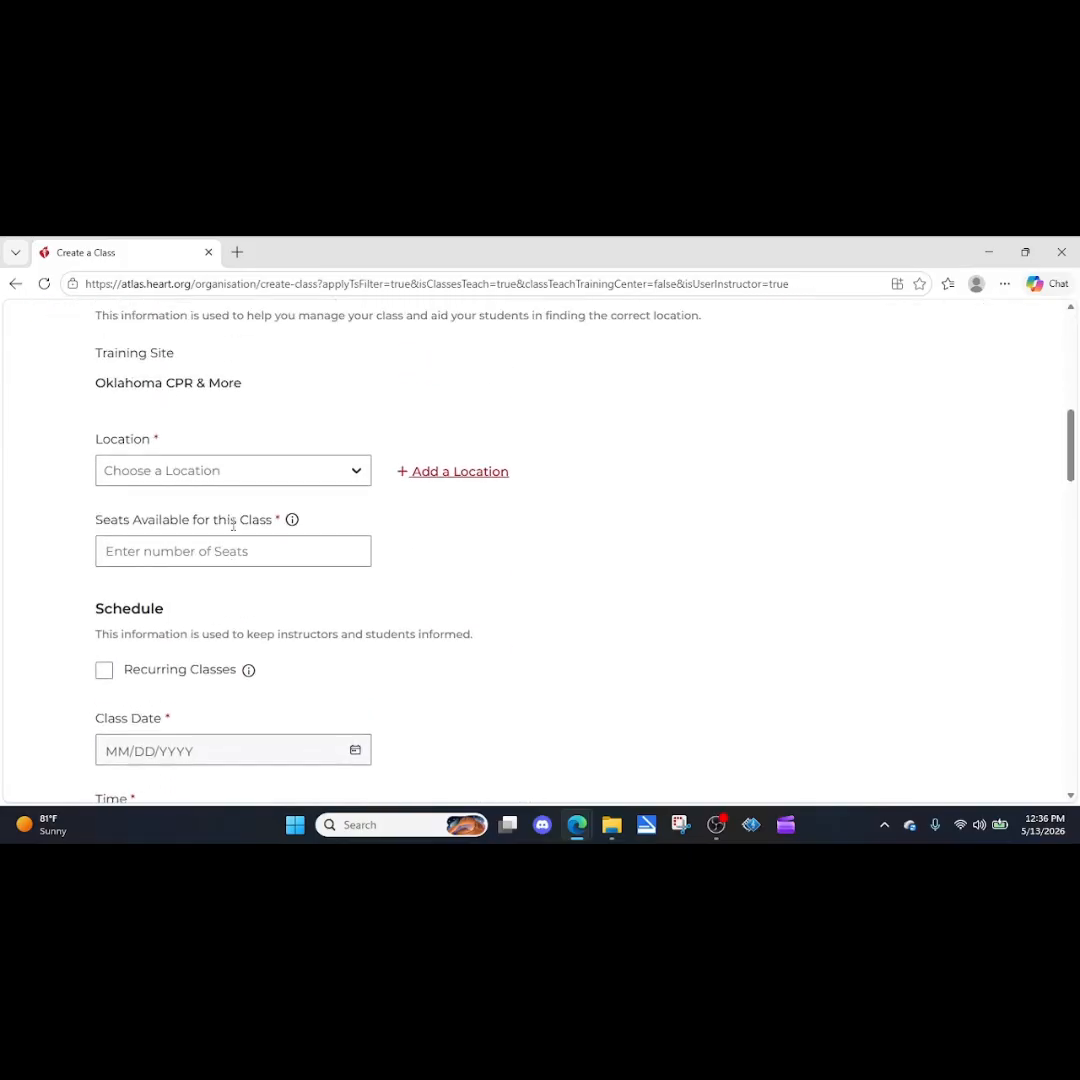
pyautogui.scroll(3, 233, 527)
pyautogui.scroll(-1, 229, 574)
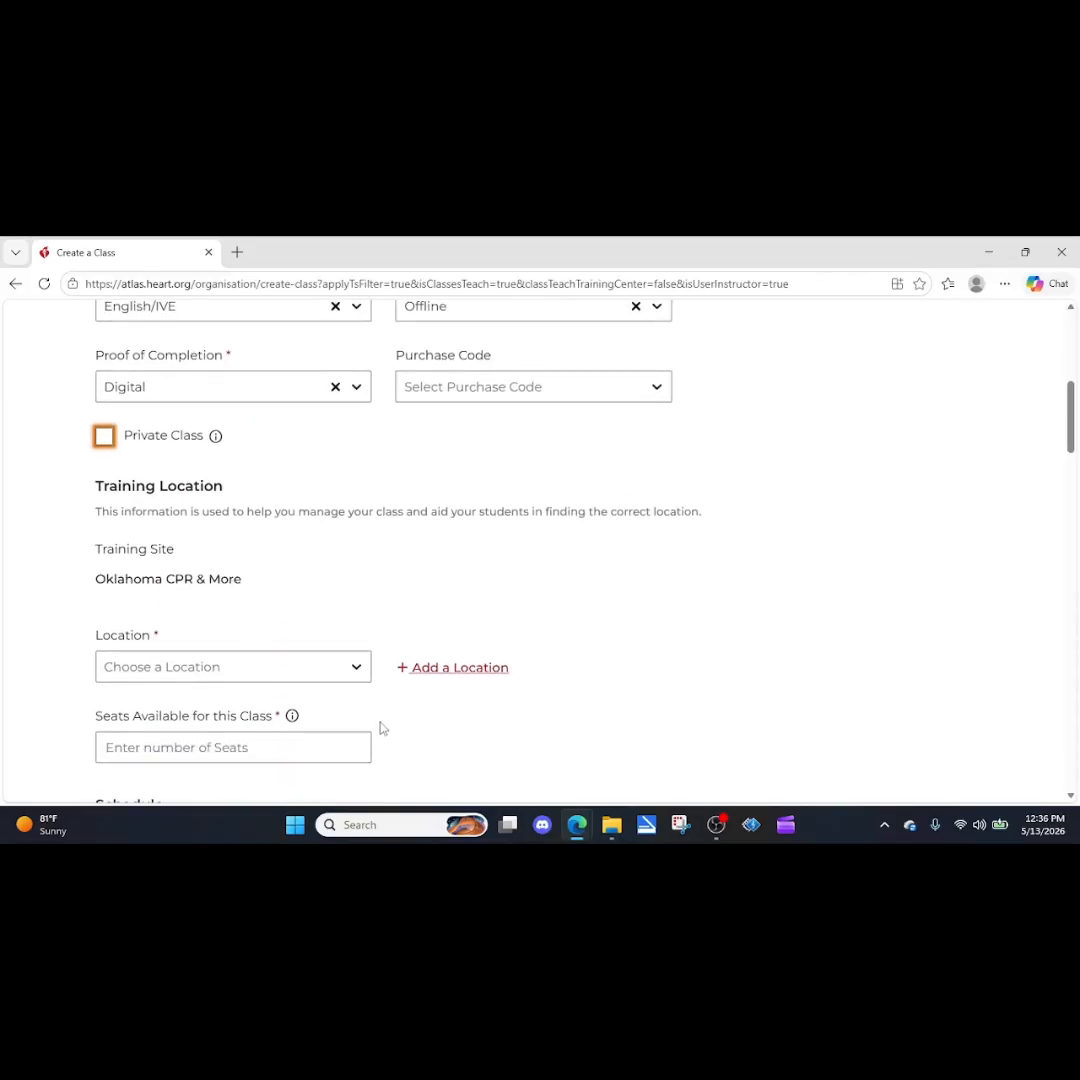
pyautogui.click(360, 667)
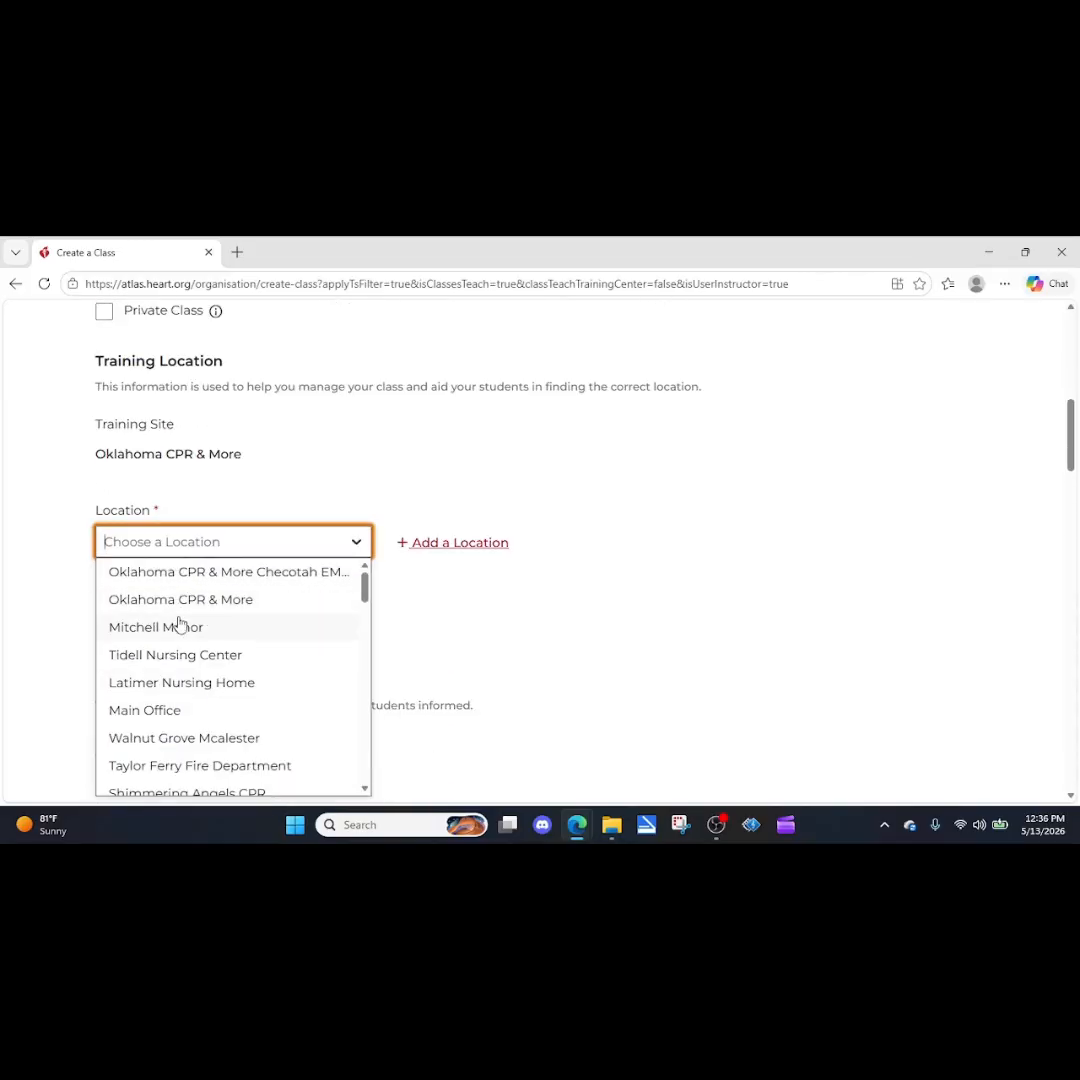
pyautogui.click(458, 668)
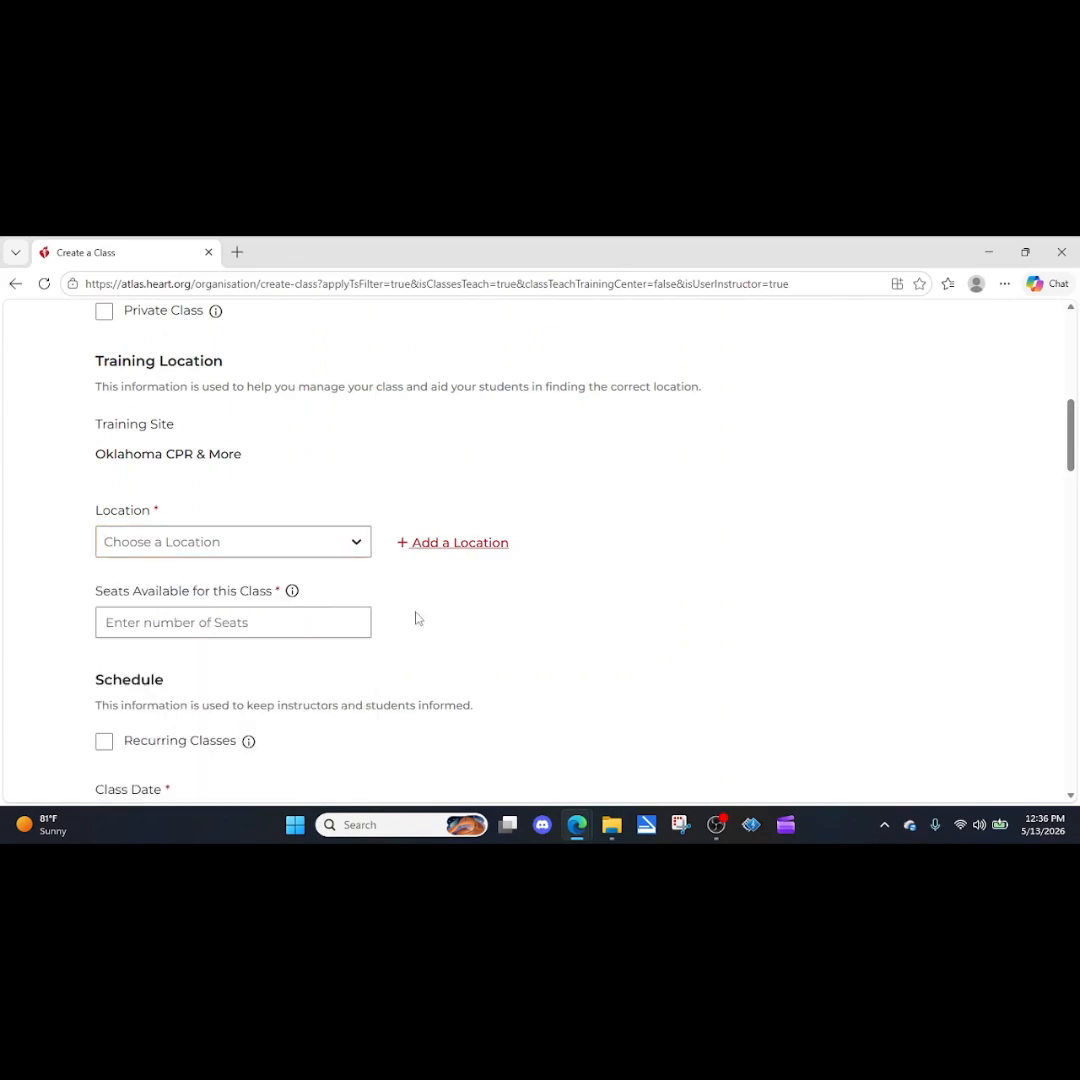
# Start adding a new class location for the training site and name it class room.
pyautogui.click(452, 546)
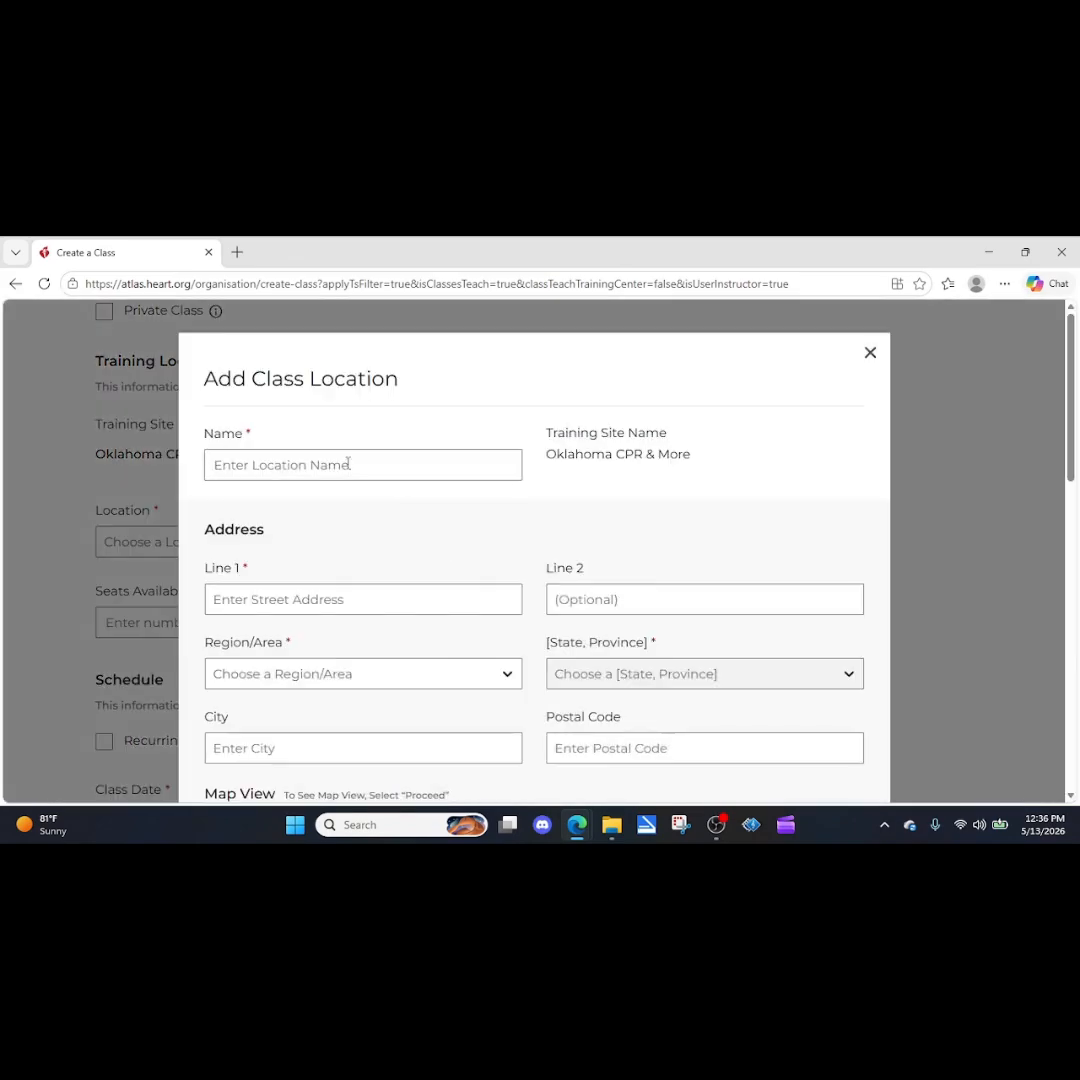
pyautogui.click(312, 465)
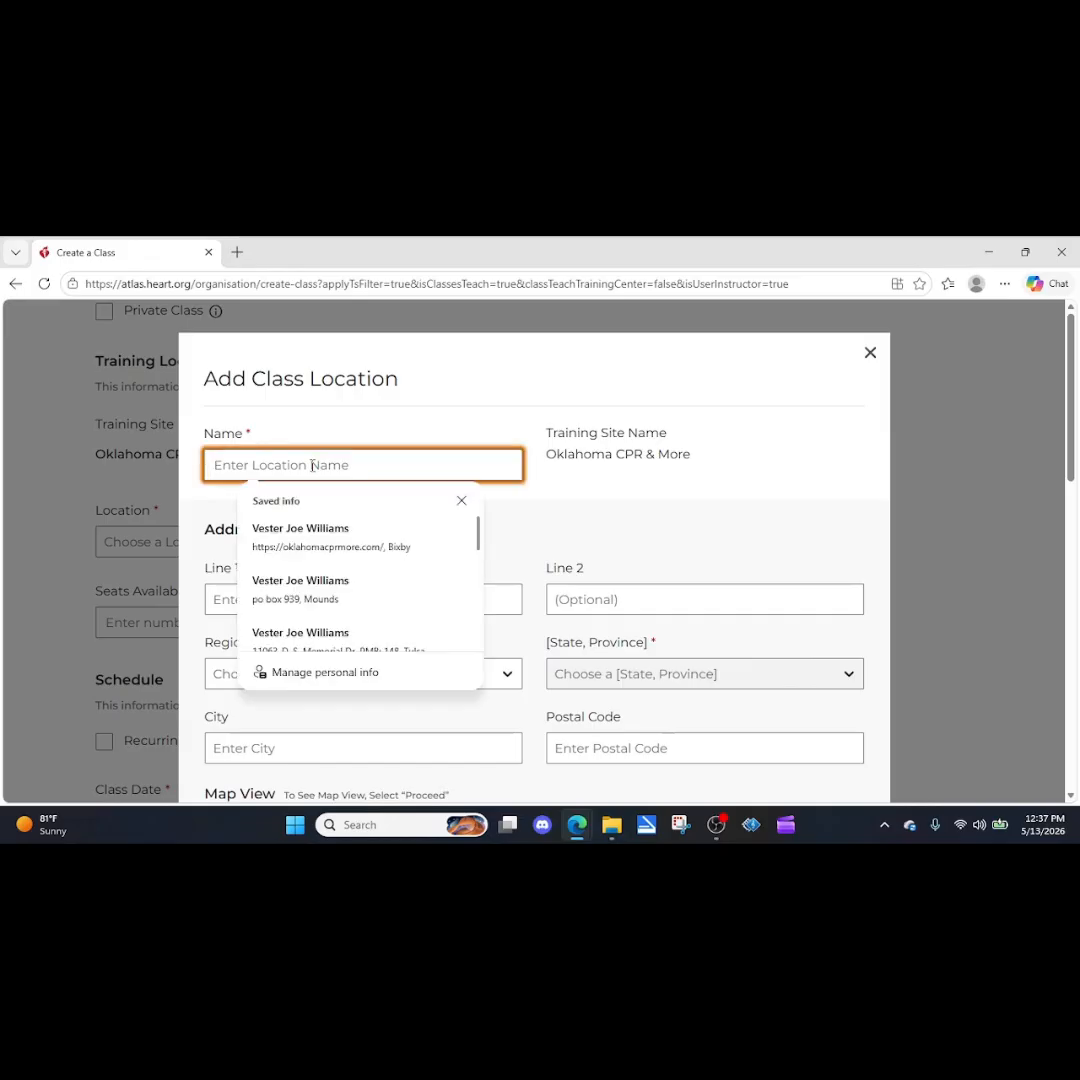
pyautogui.write('class')
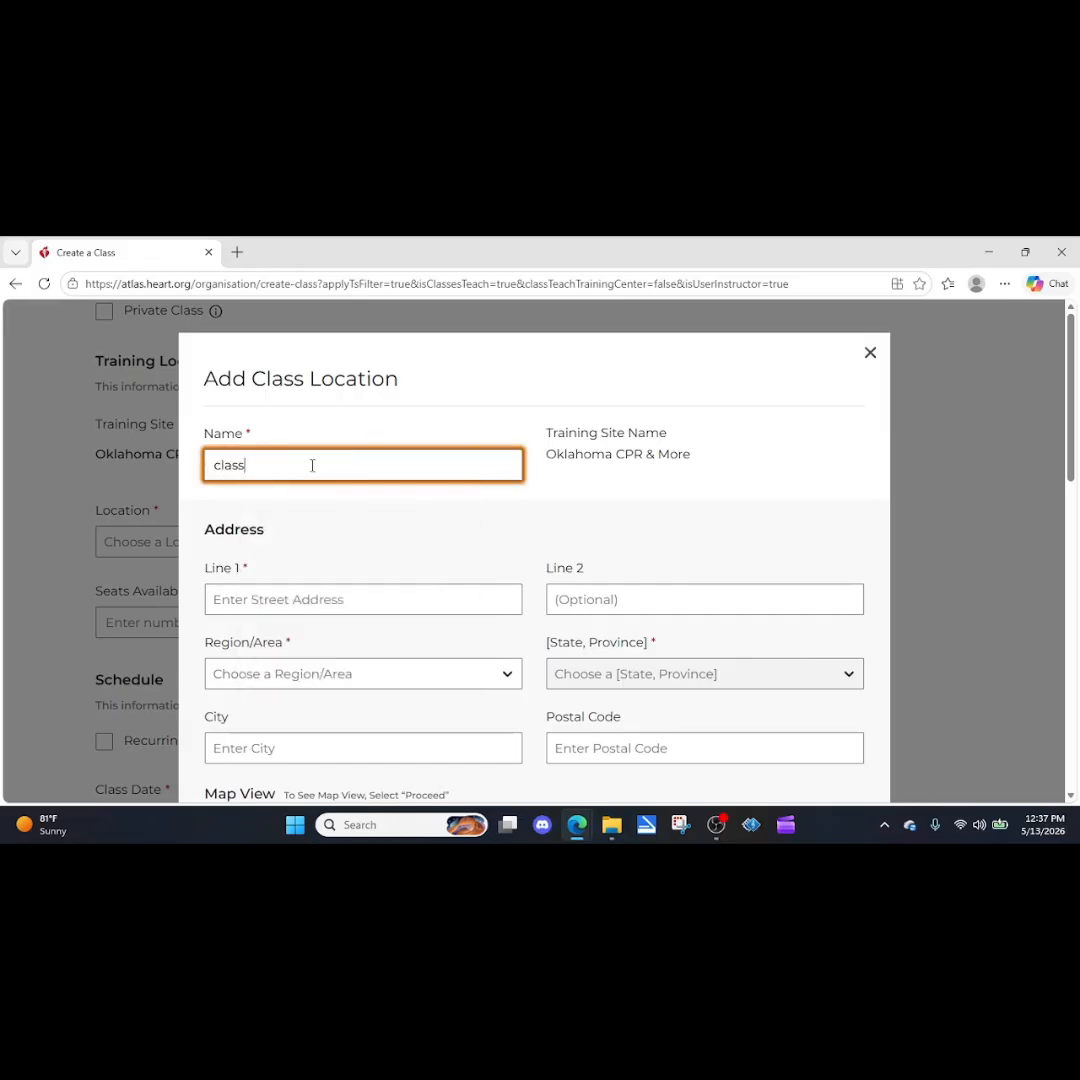
pyautogui.write(' room')
# Enter the new location's street address and city, and set its region to United States.
pyautogui.click(341, 600)
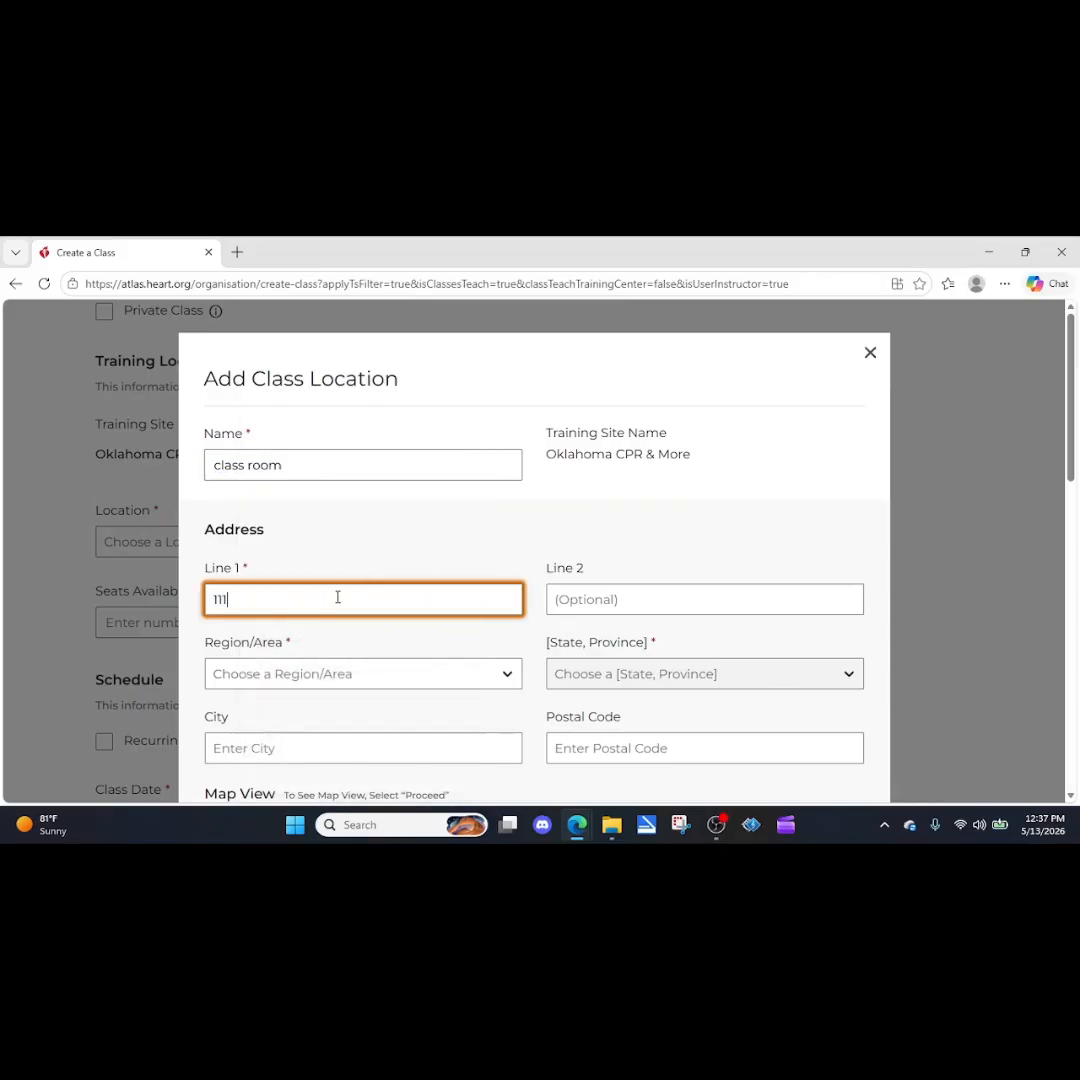
pyautogui.click(378, 684)
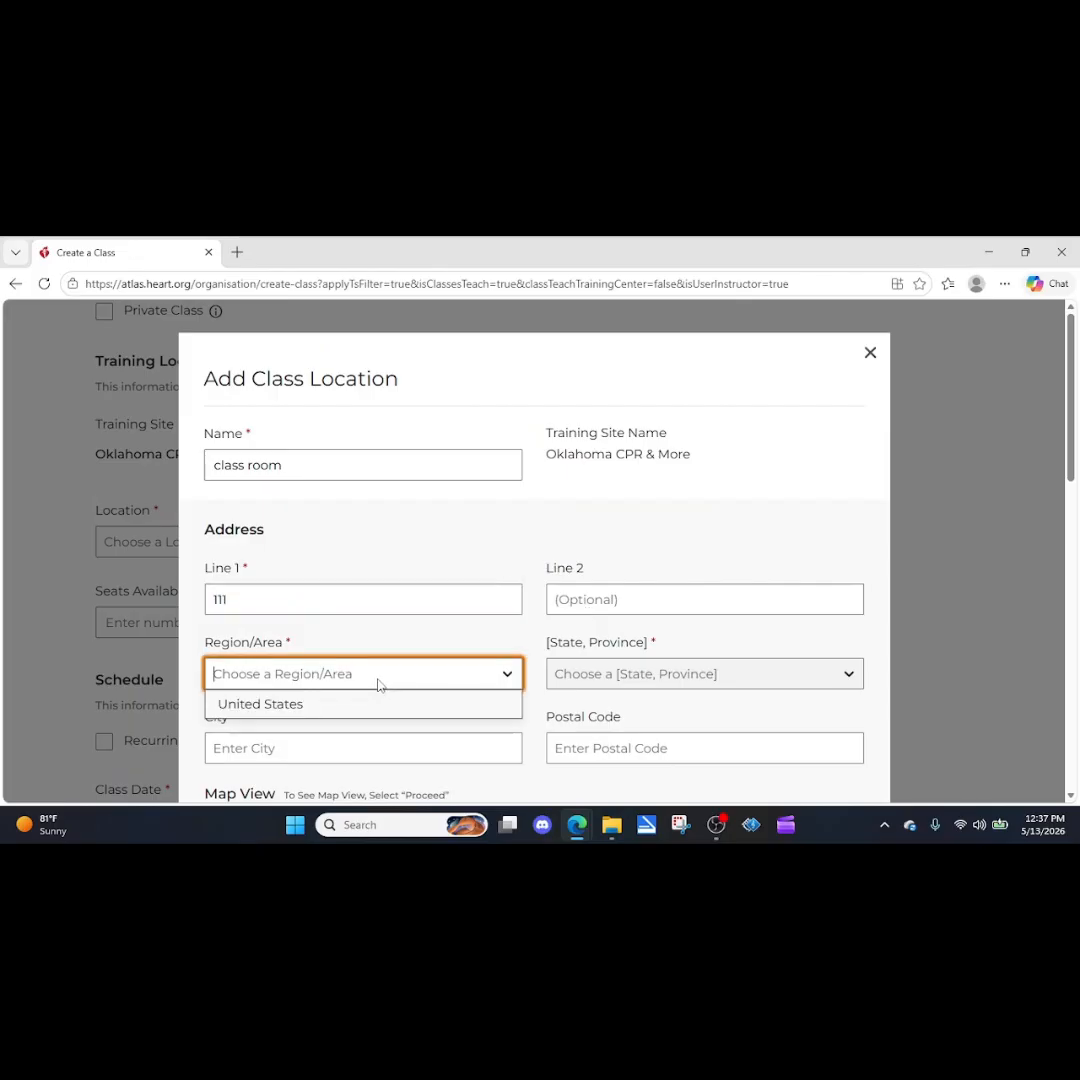
pyautogui.click(284, 705)
pyautogui.click(295, 748)
pyautogui.write('bixby')
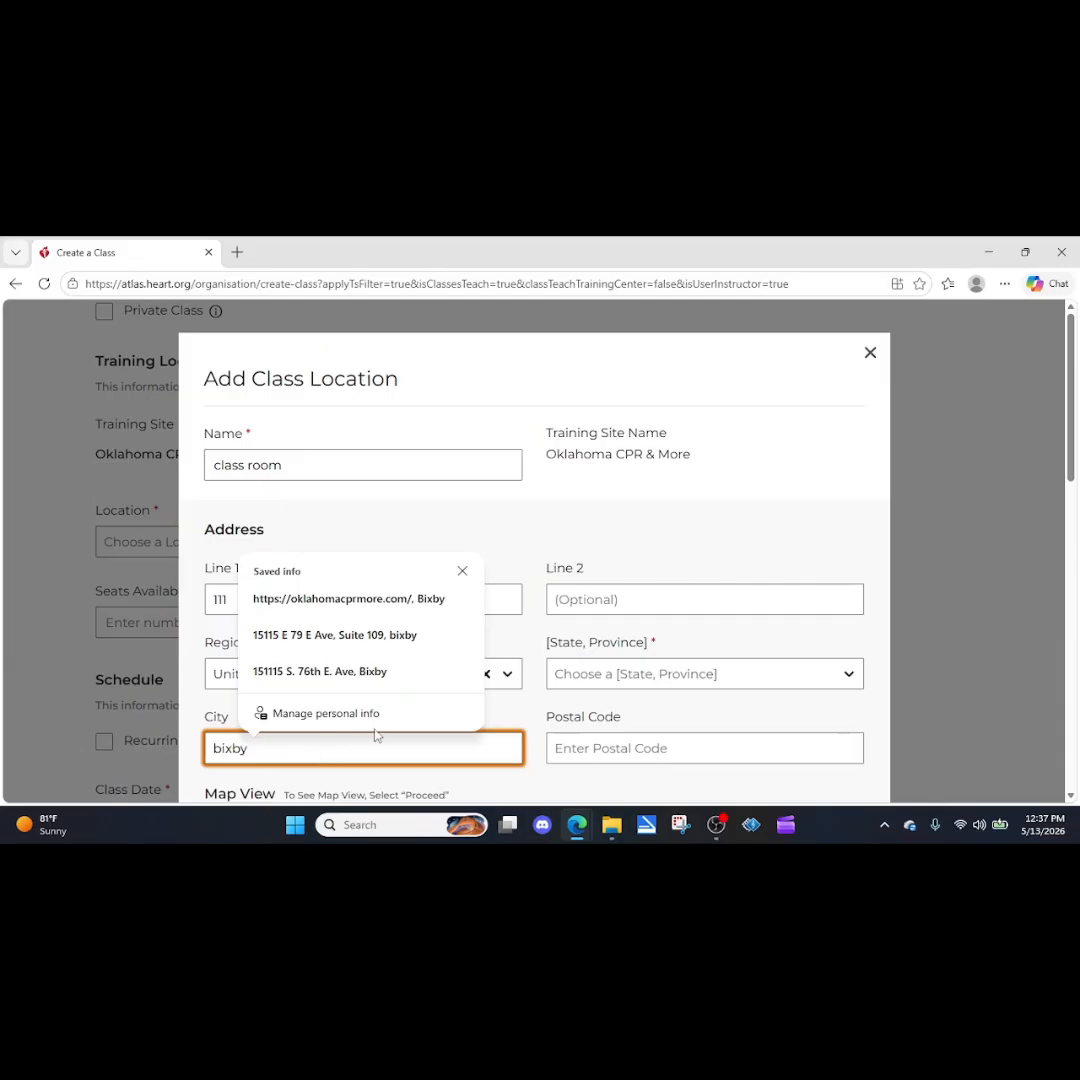
pyautogui.click(501, 598)
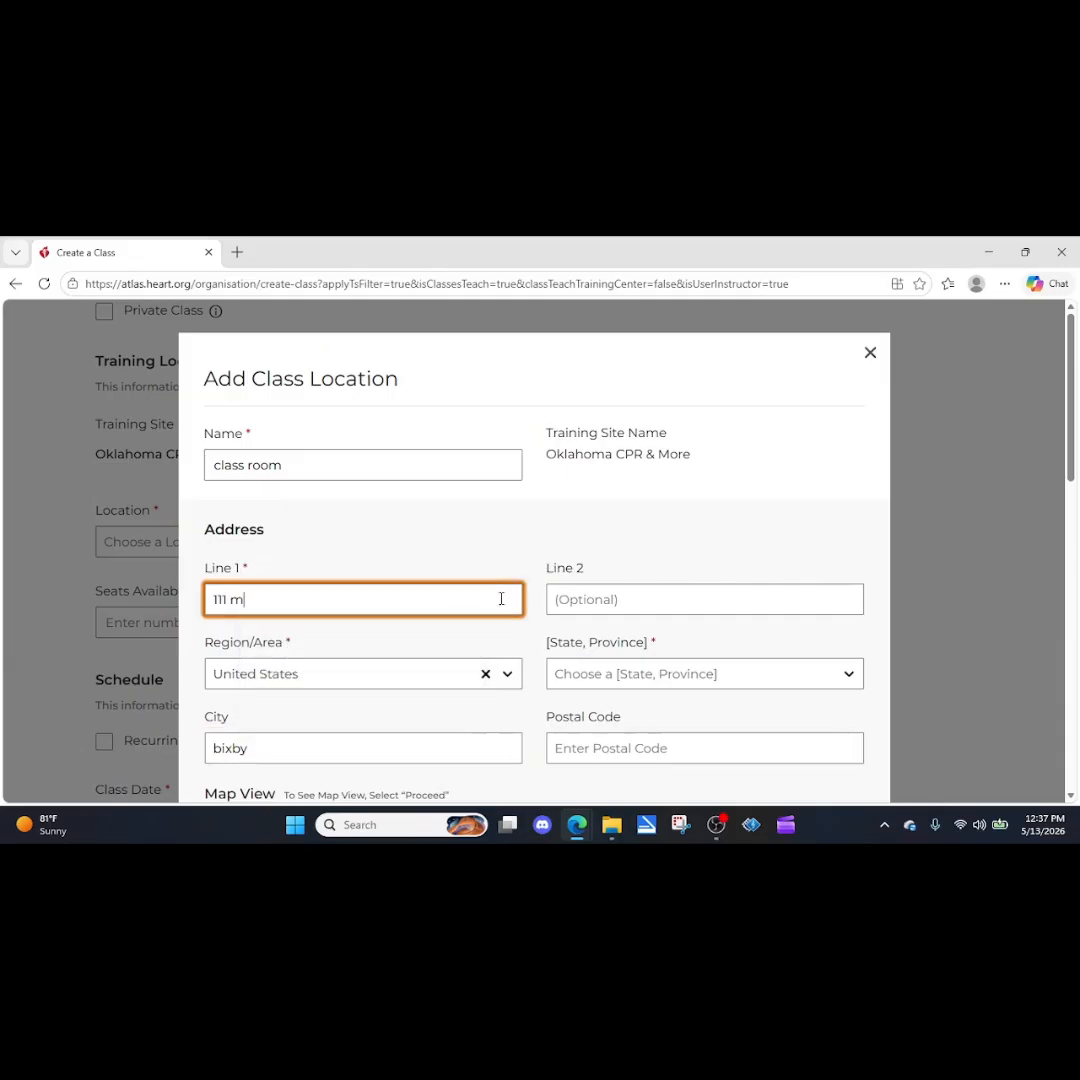
# Set the new location's state to Oklahoma and enter its postal code.
pyautogui.click(607, 675)
pyautogui.scroll(-15, 588, 636)
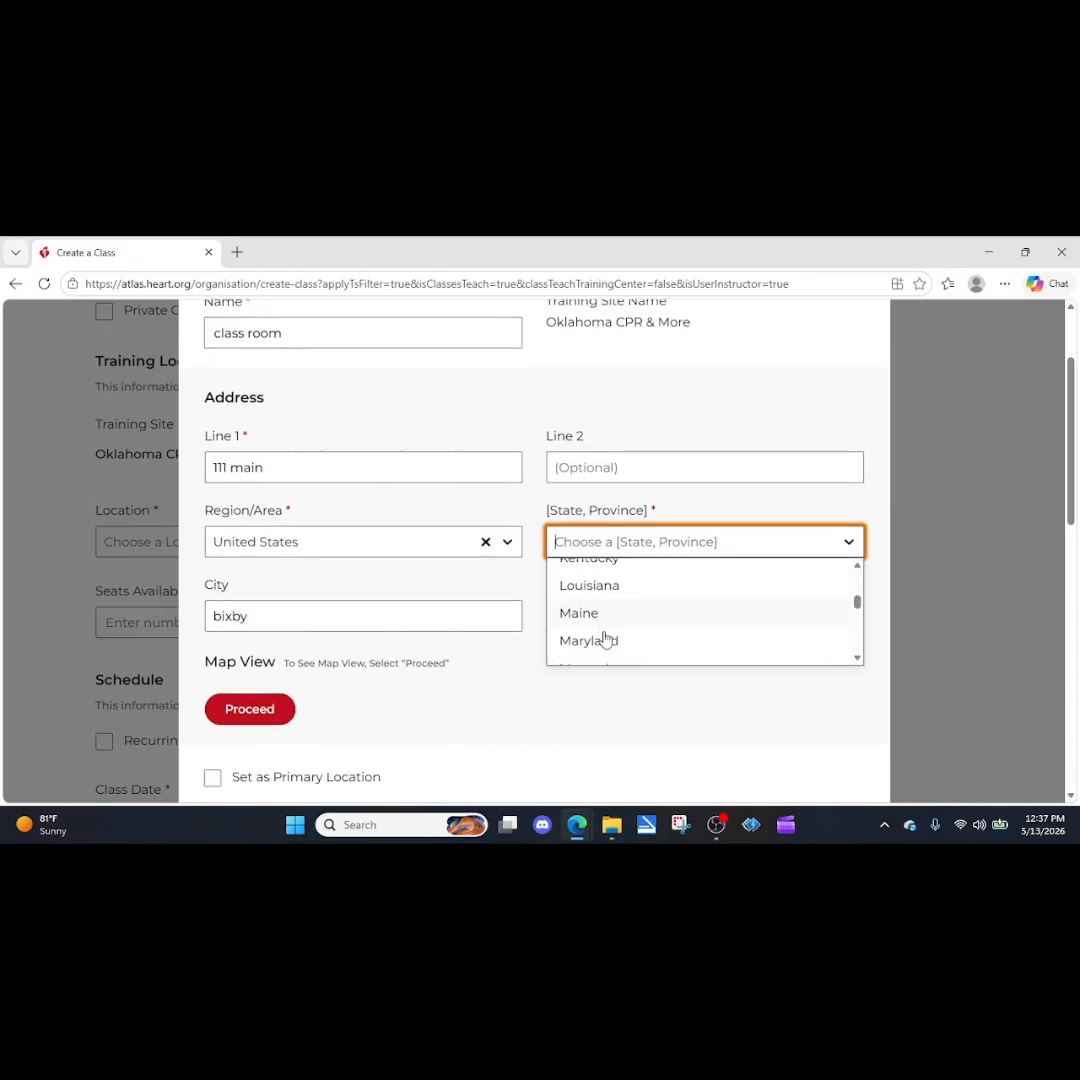
pyautogui.scroll(2, 606, 630)
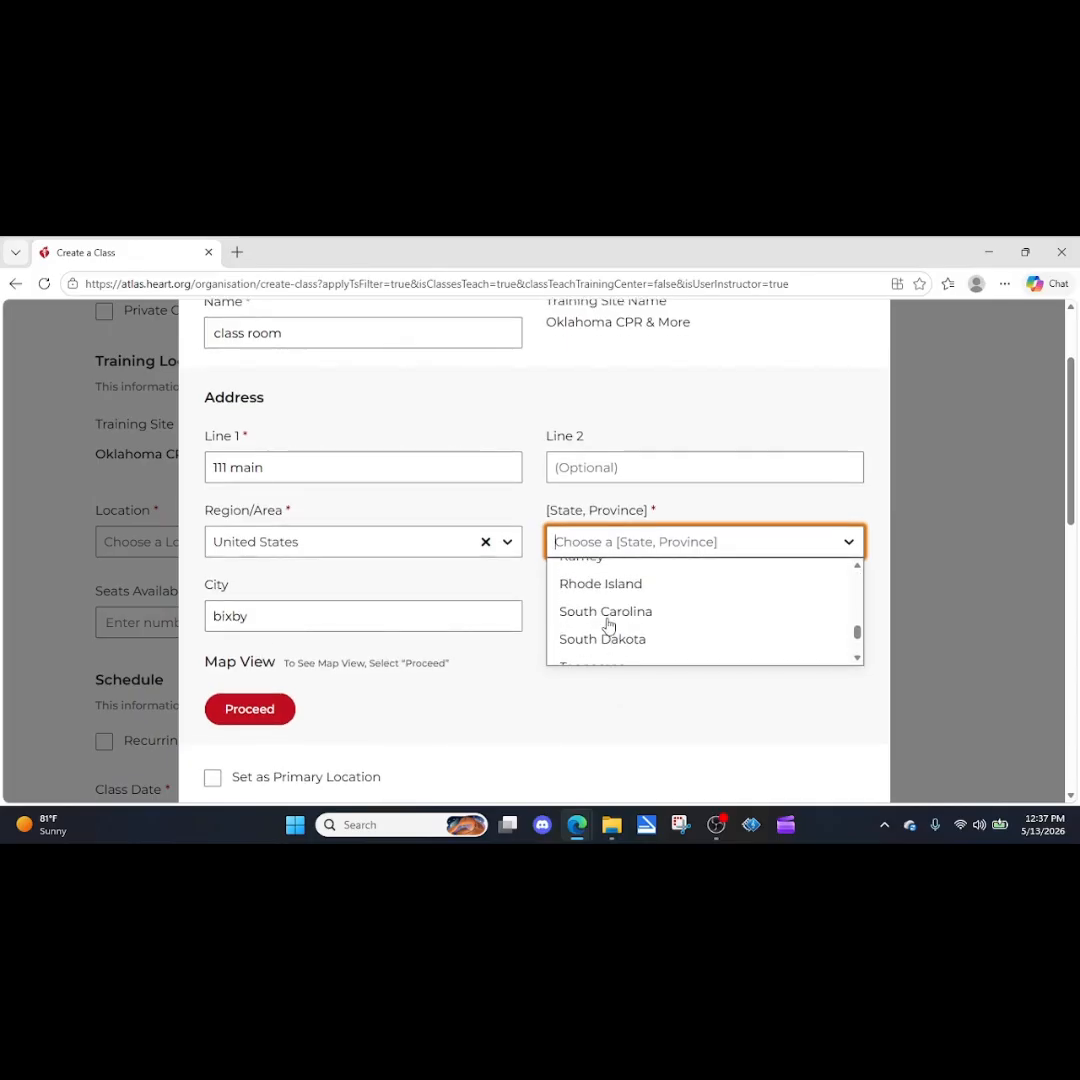
pyautogui.scroll(-1, 607, 643)
pyautogui.scroll(3, 605, 638)
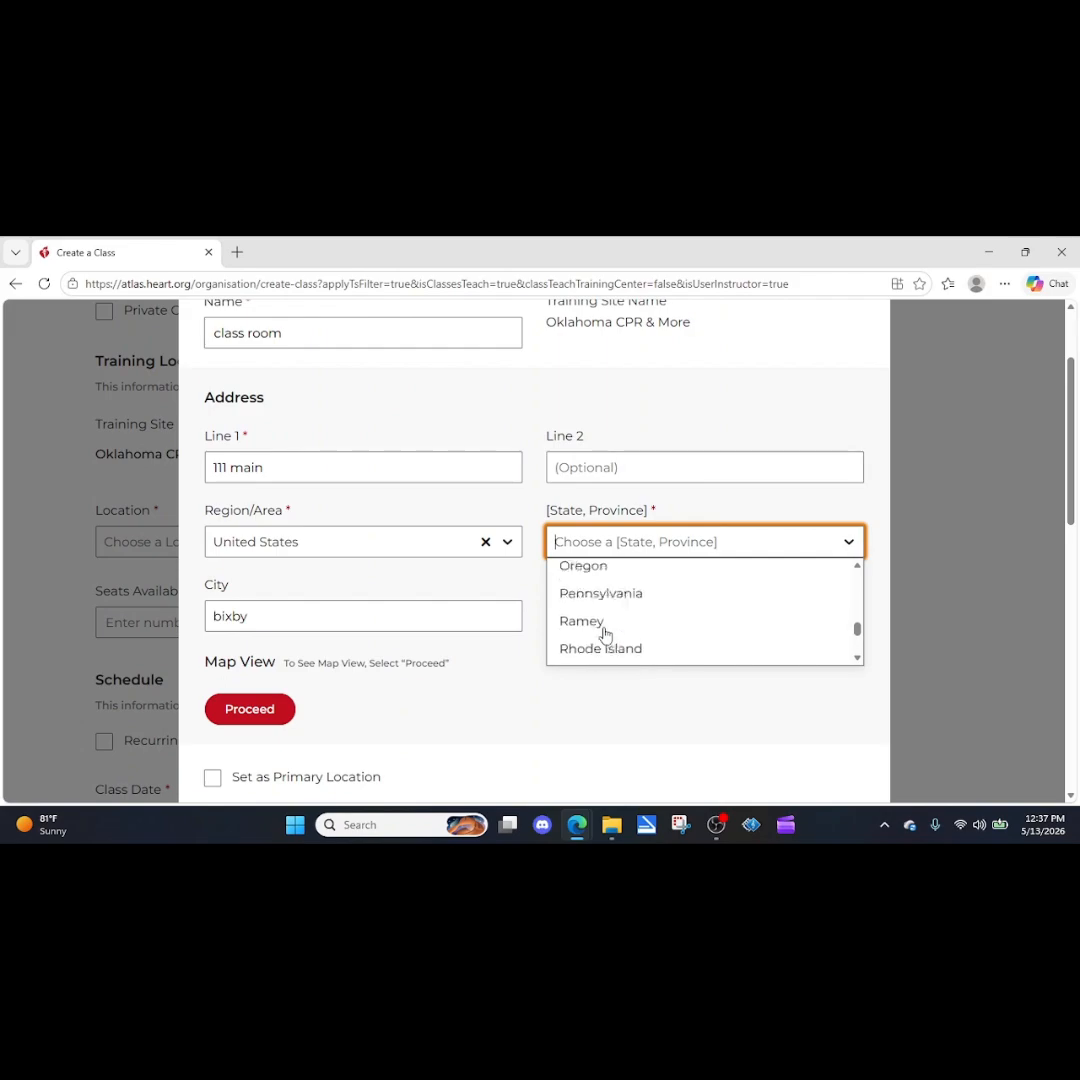
pyautogui.click(601, 628)
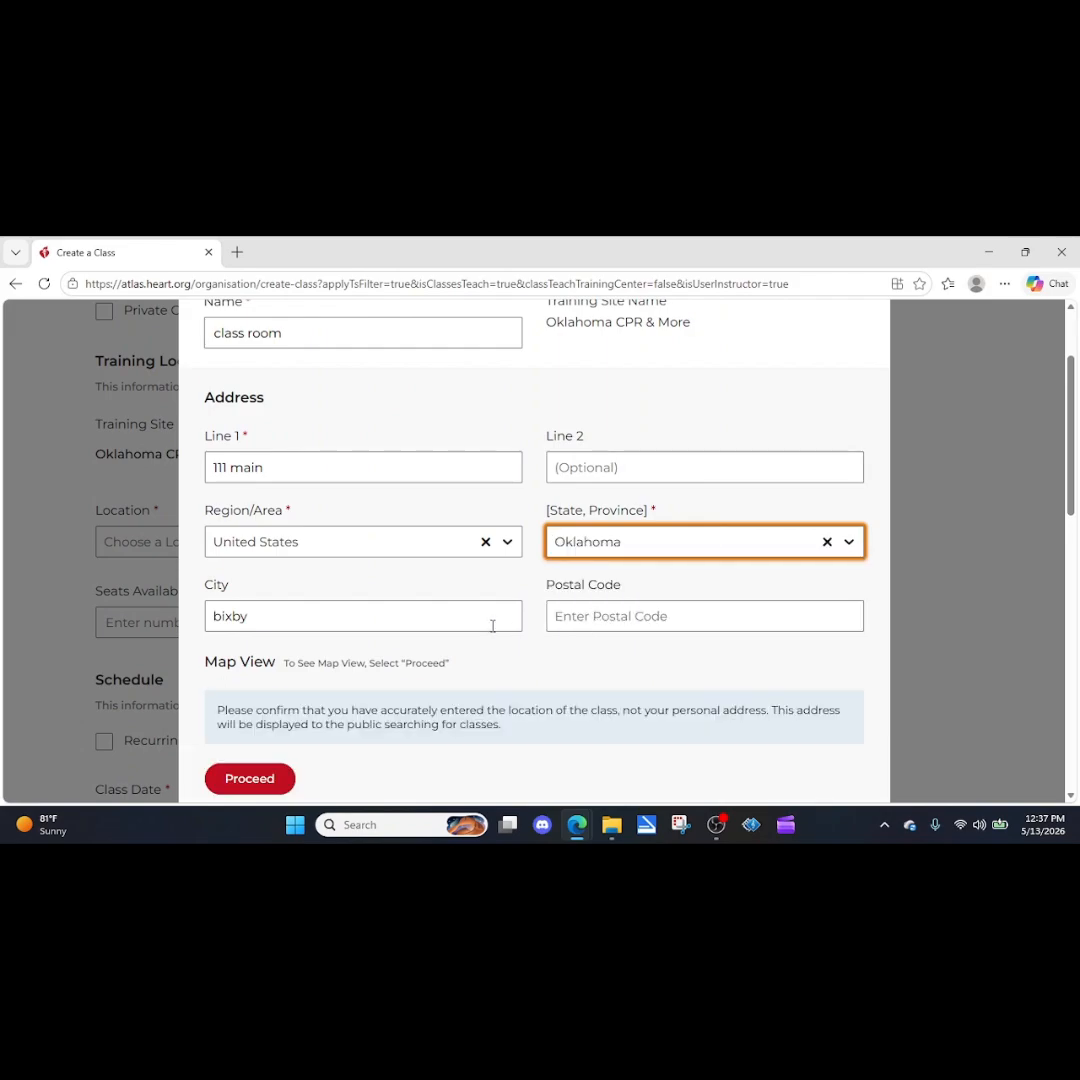
pyautogui.click(608, 616)
pyautogui.write('74008')
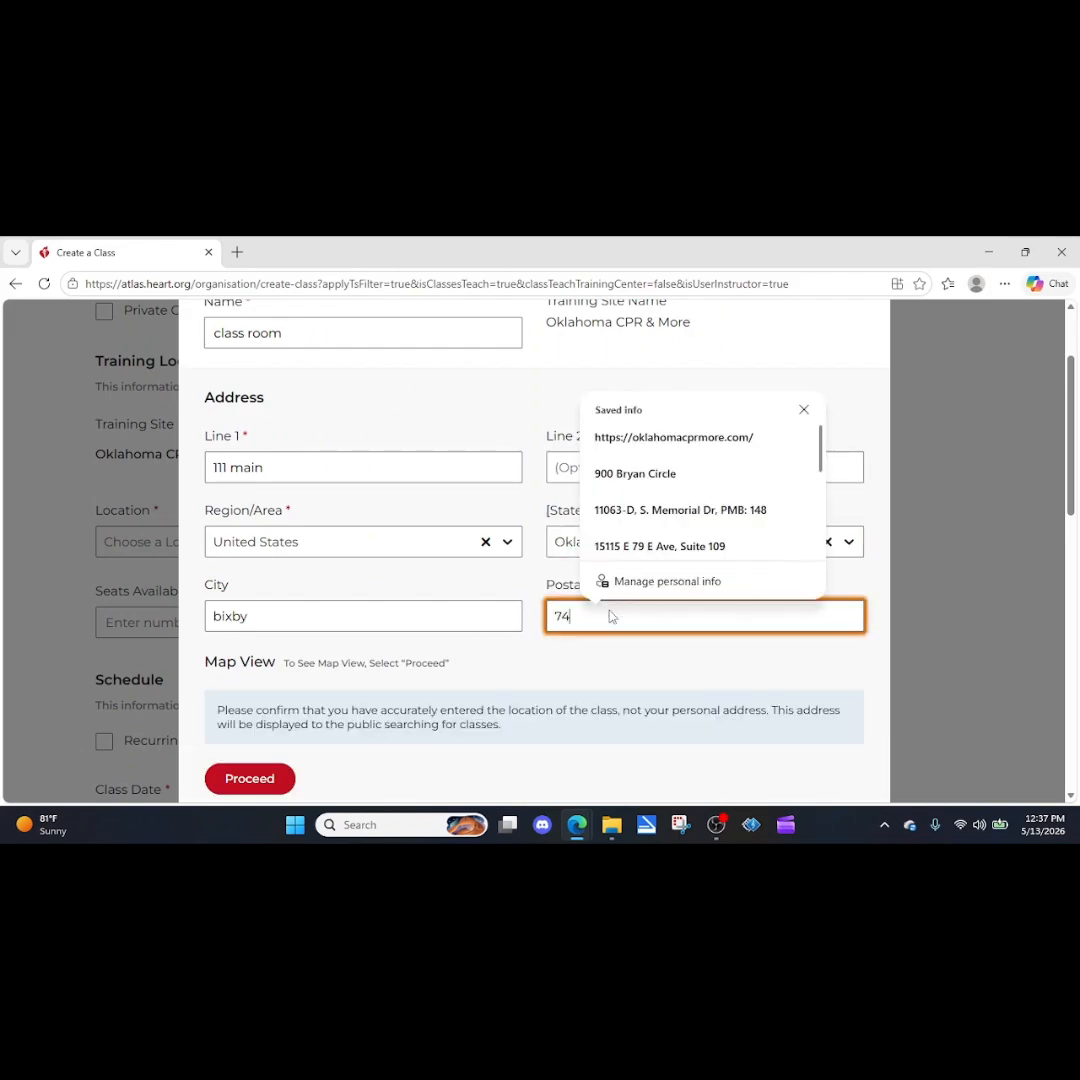
pyautogui.click(508, 662)
# Proceed with the entered address and check the pin's position in the map view.
pyautogui.scroll(-3, 282, 603)
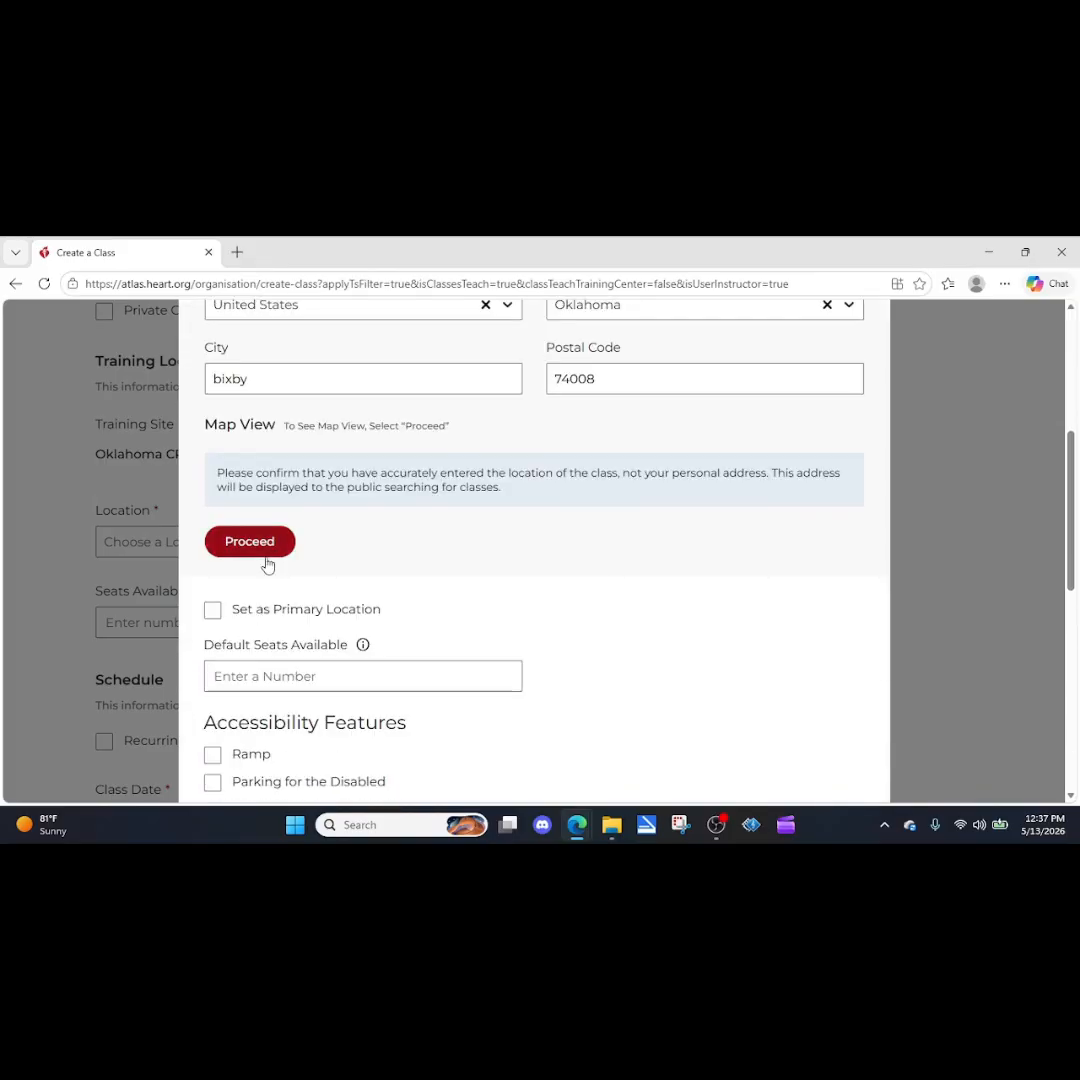
pyautogui.click(266, 548)
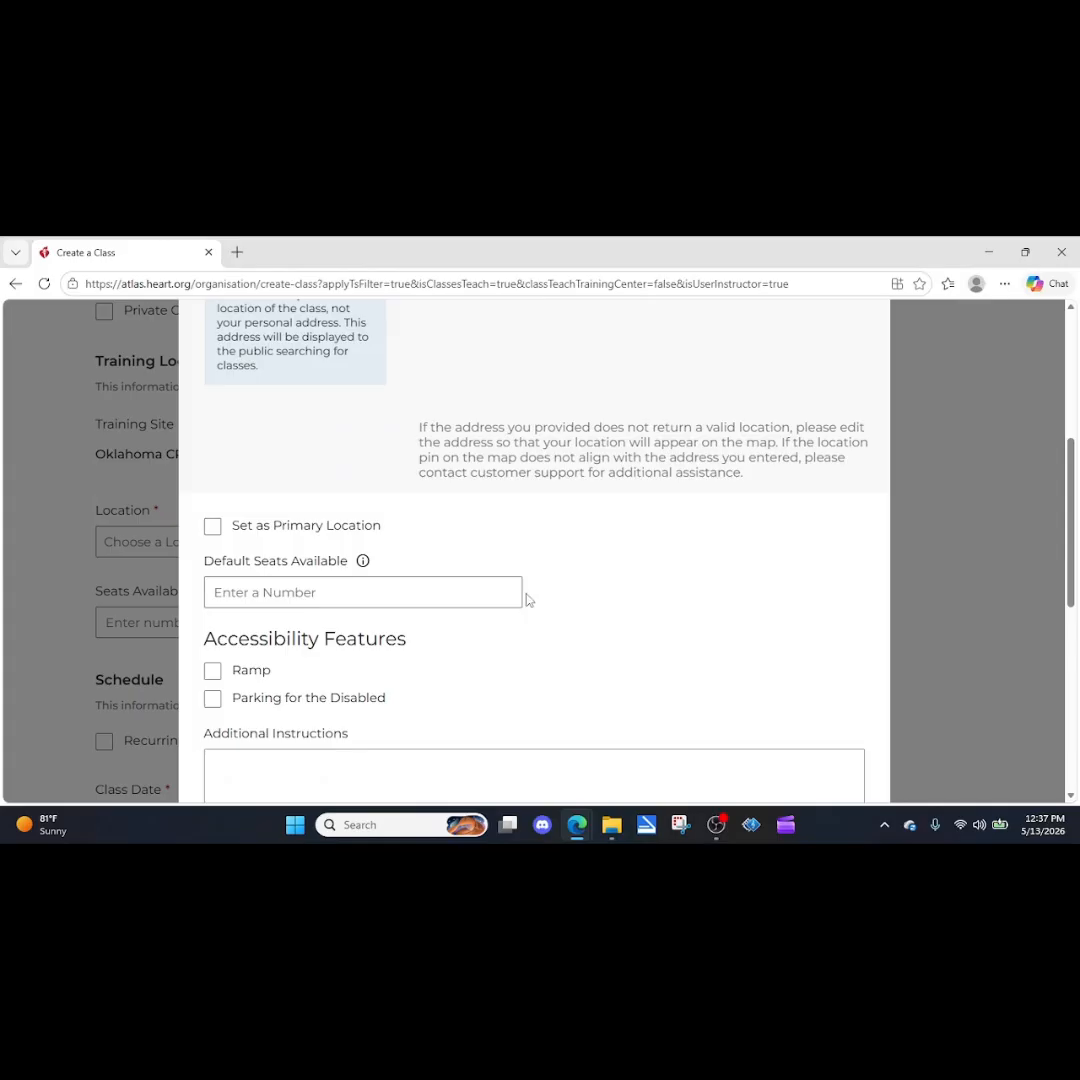
pyautogui.scroll(2, 469, 498)
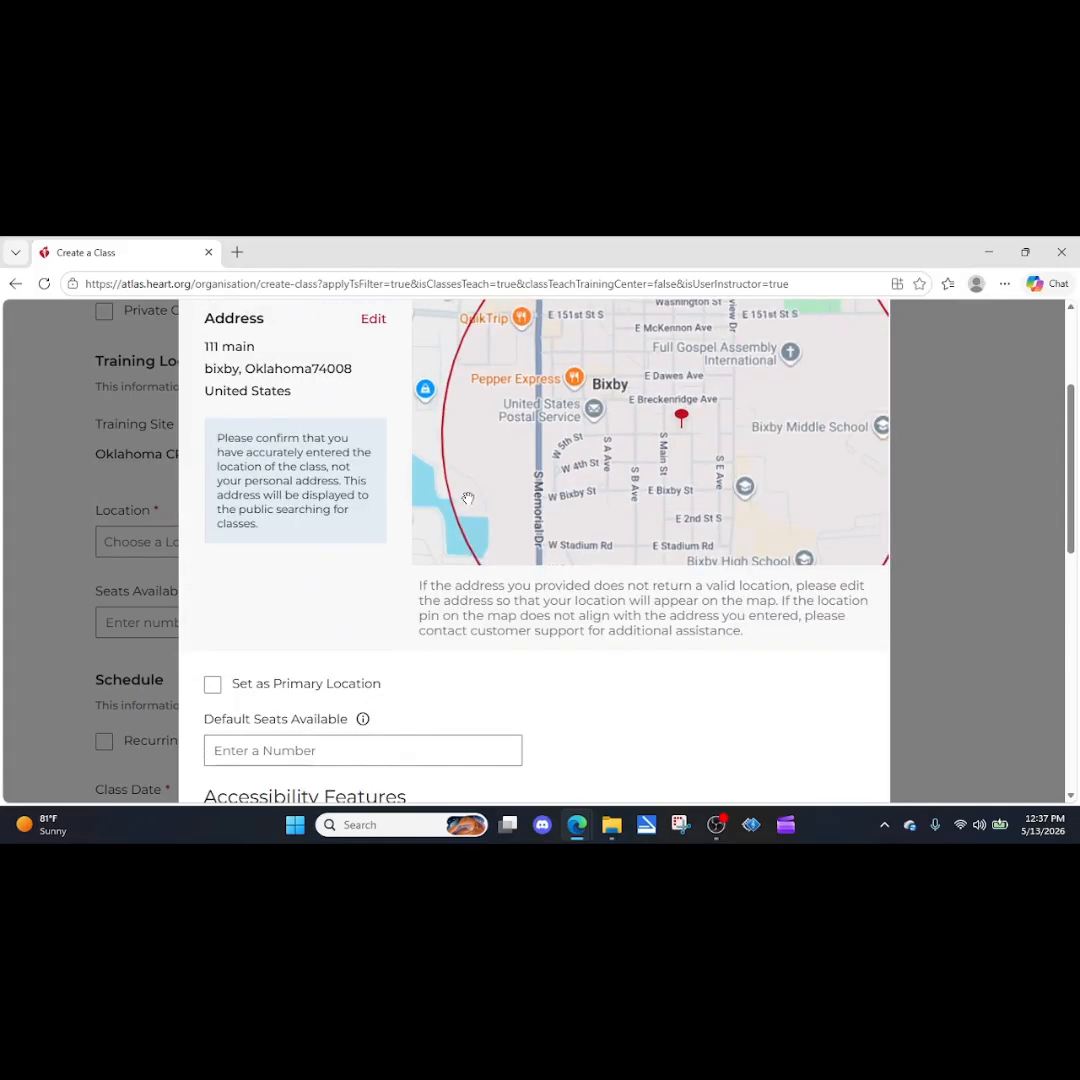
pyautogui.scroll(2, 467, 498)
pyautogui.scroll(-2, 463, 723)
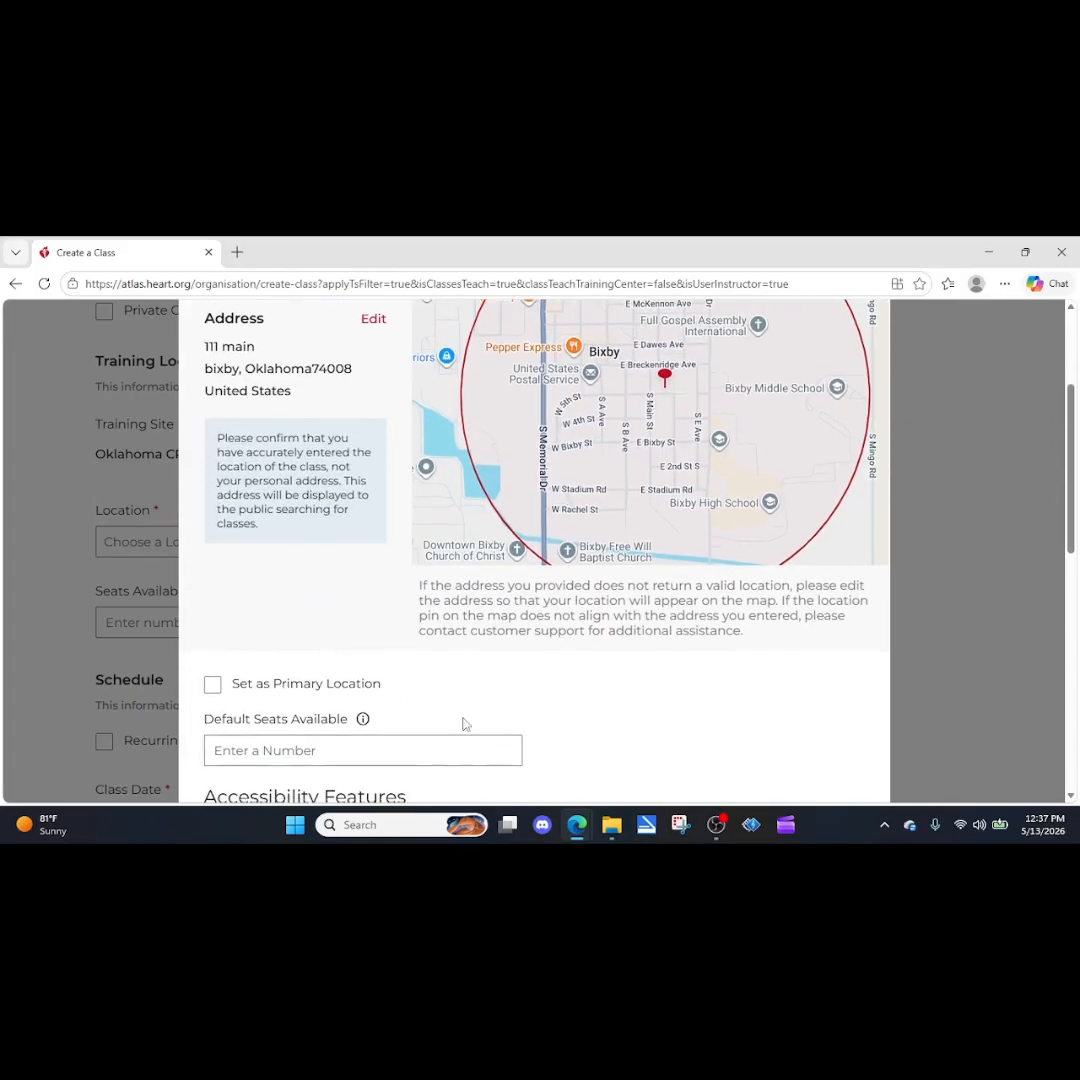
pyautogui.scroll(-2, 535, 709)
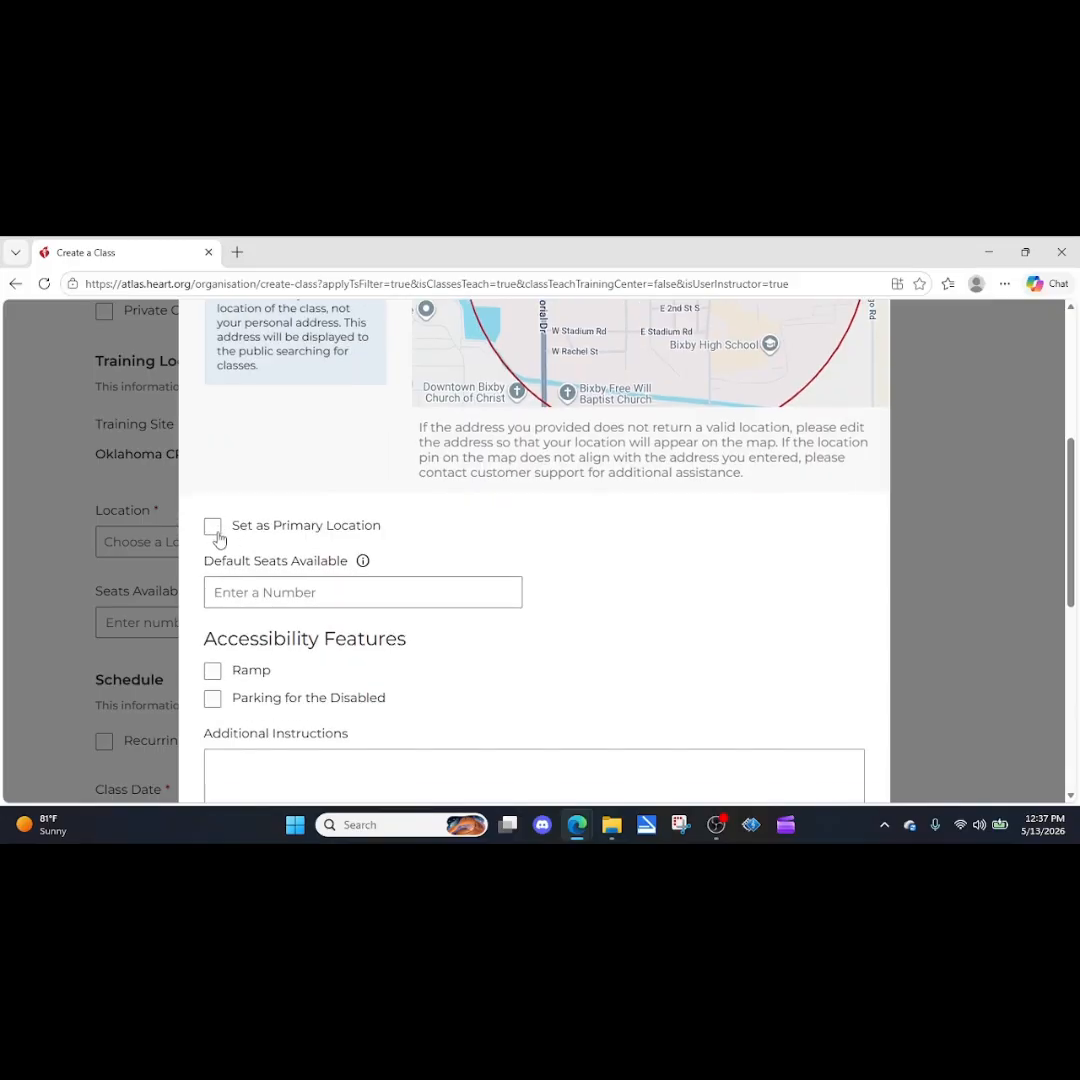
# Set the location's default seats available to 5 and mark both accessibility features, Ramp and Parking for the Disabled.
pyautogui.click(265, 597)
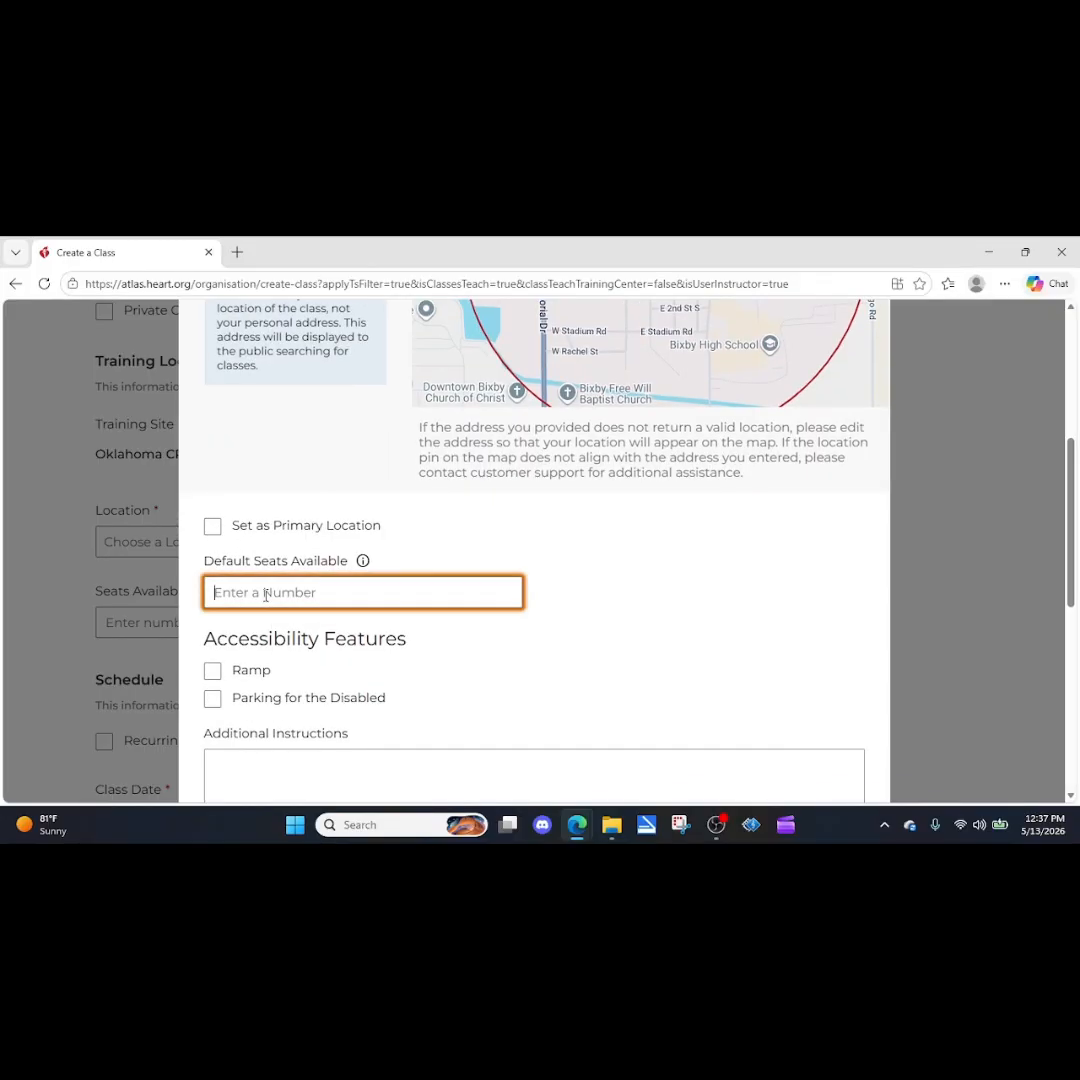
pyautogui.write('5')
pyautogui.scroll(-1, 220, 605)
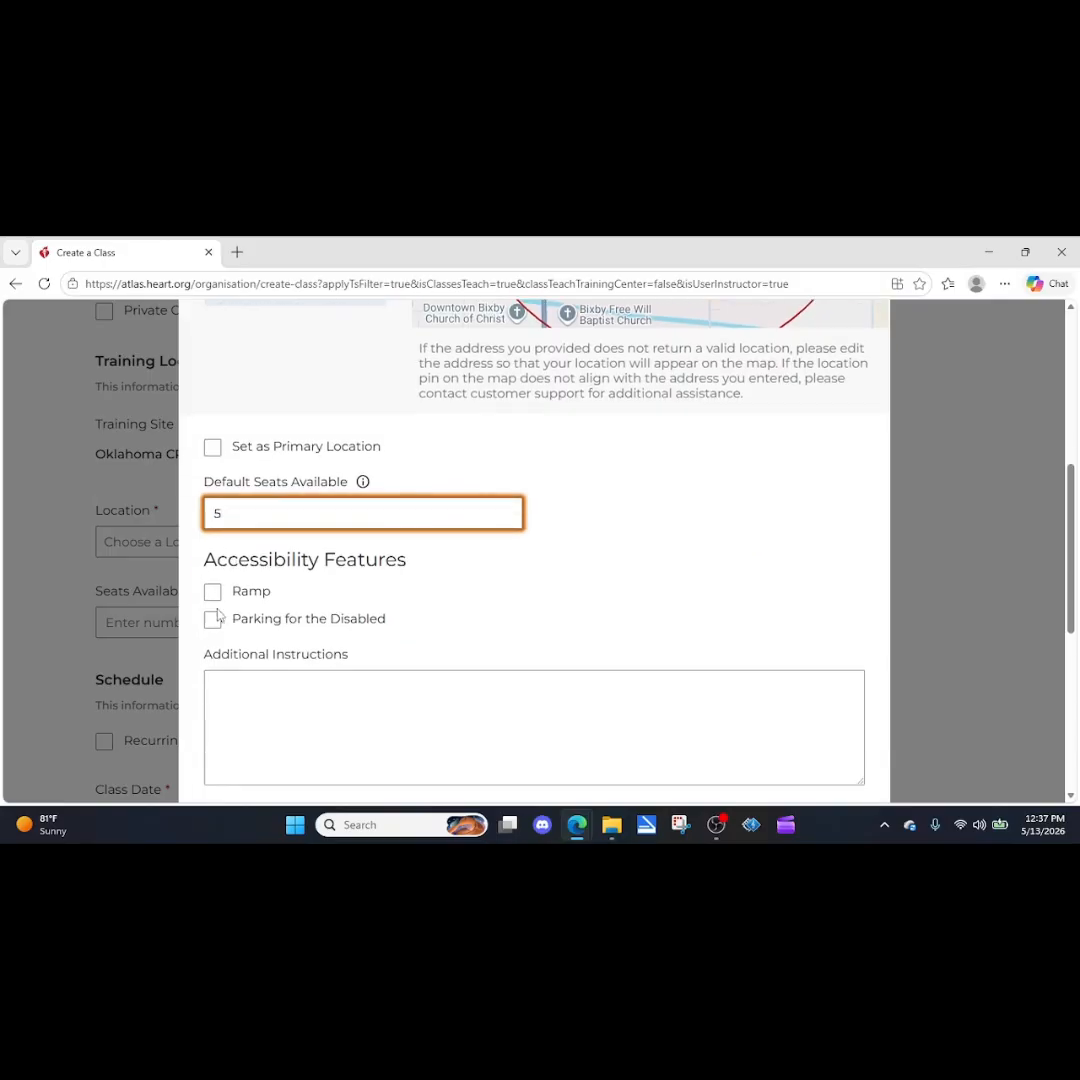
pyautogui.click(212, 591)
pyautogui.click(213, 621)
# Try to create the location with hello as the additional instructions, and cancel the location form.
pyautogui.click(231, 675)
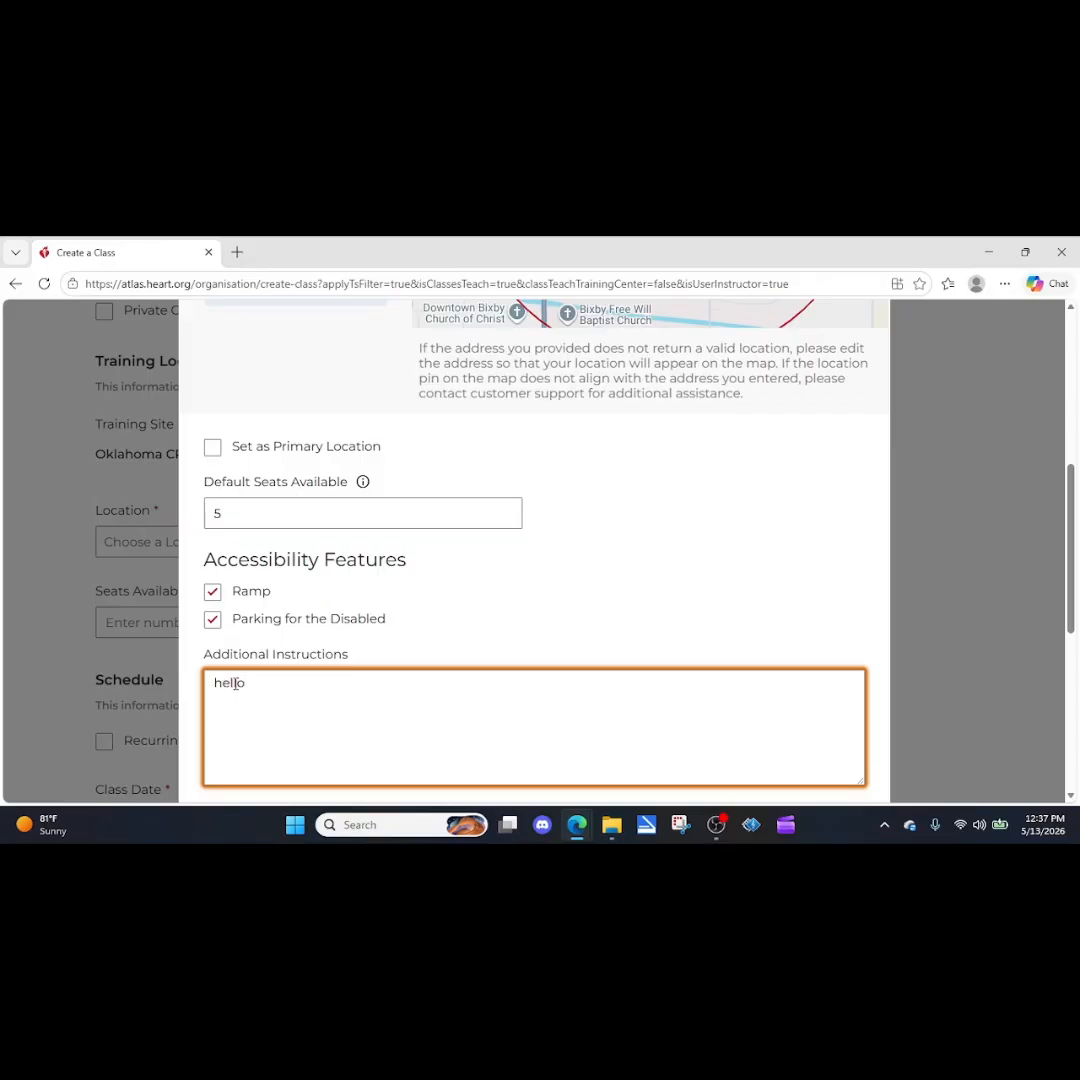
pyautogui.scroll(-3, 340, 617)
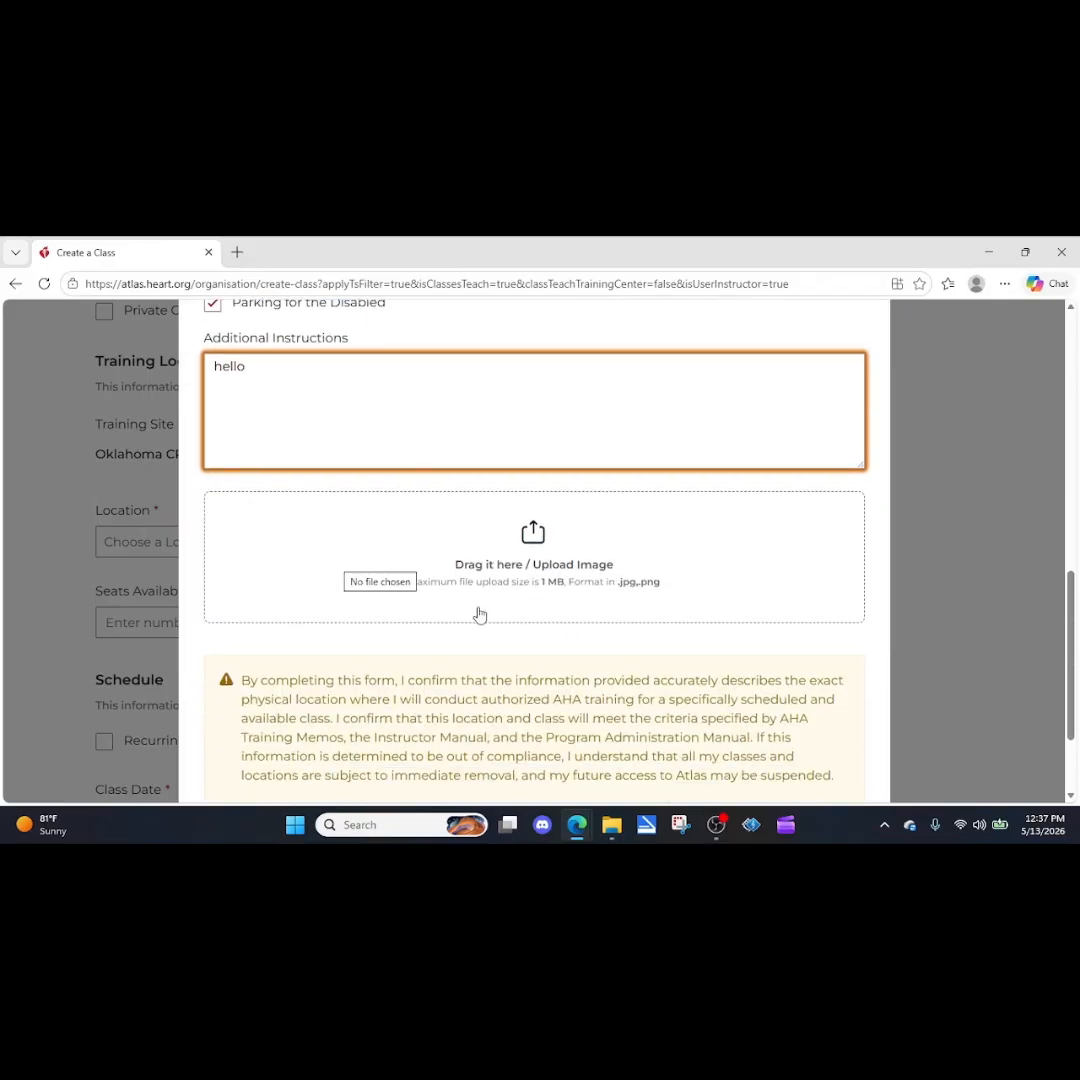
pyautogui.scroll(-1, 530, 545)
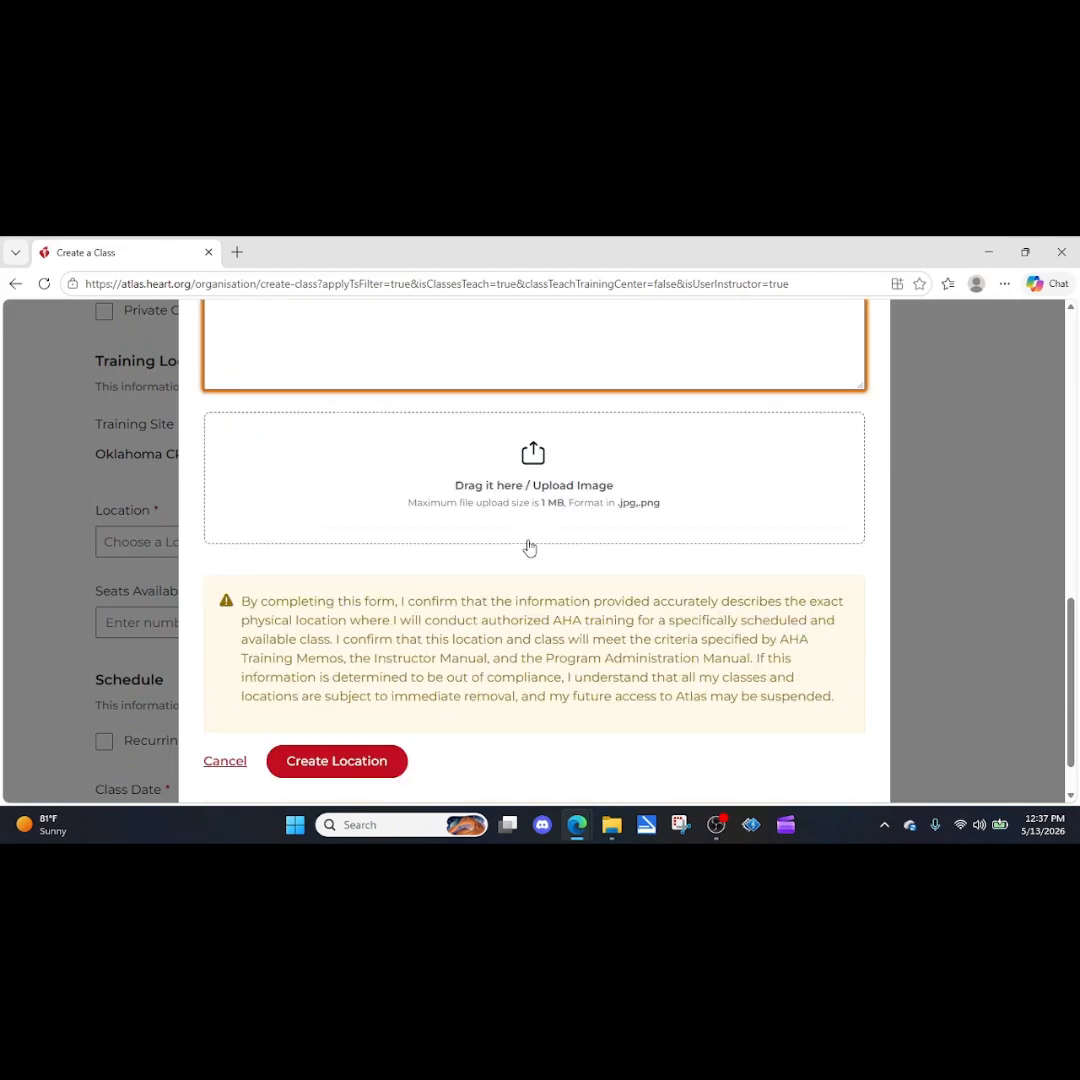
pyautogui.click(348, 764)
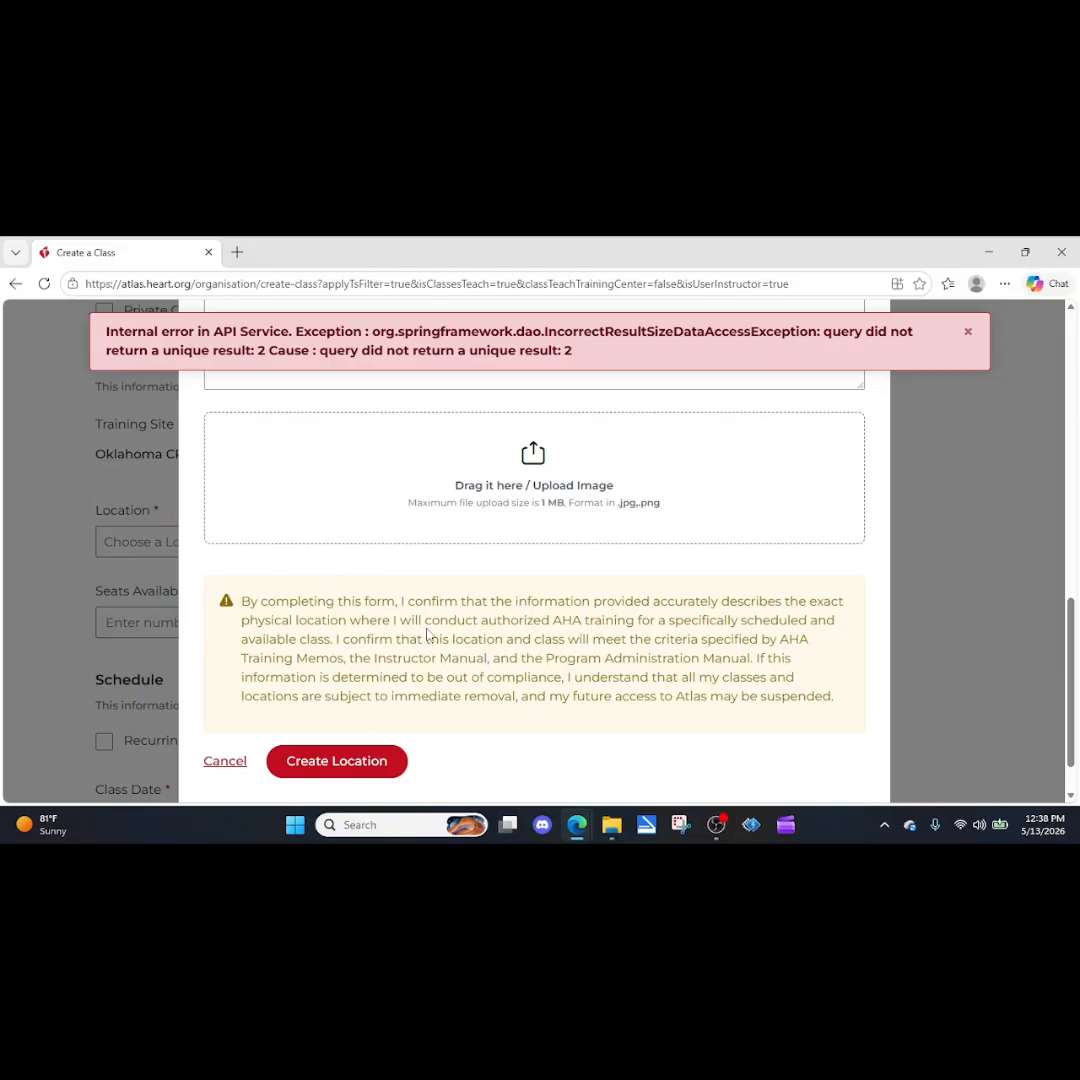
pyautogui.scroll(-1, 429, 632)
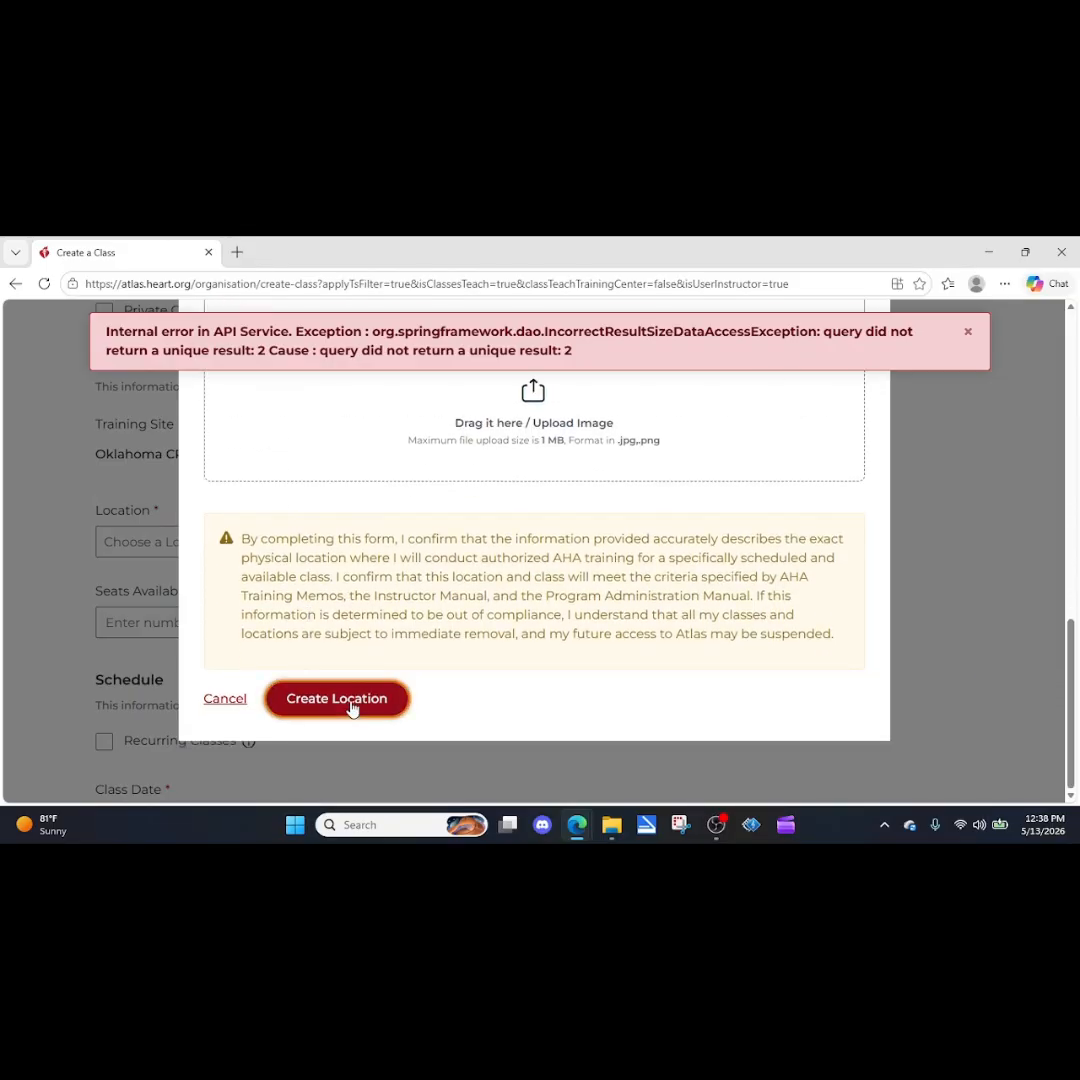
pyautogui.click(226, 700)
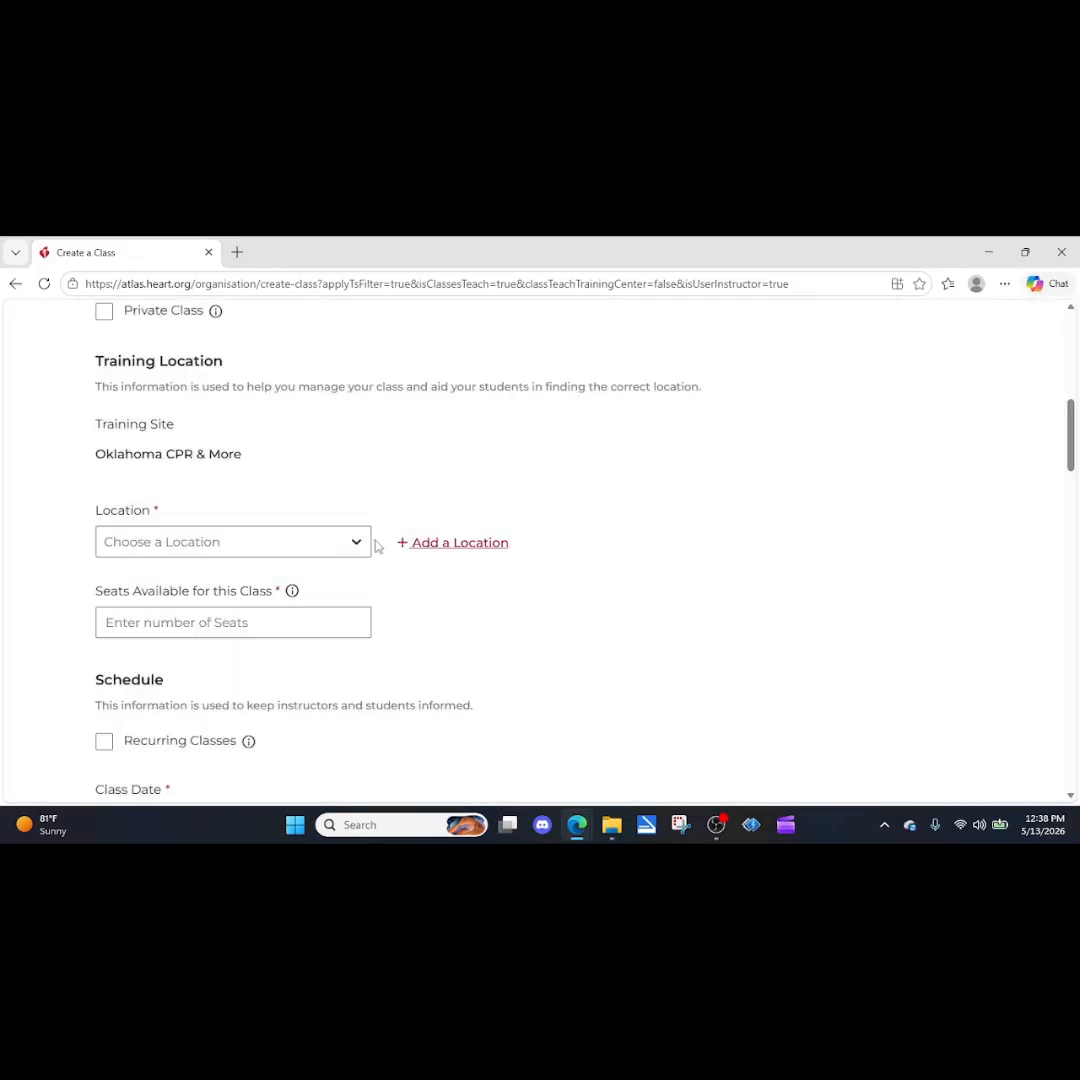
# Set the class location to the existing Oklahoma CPR & More location.
pyautogui.click(356, 541)
pyautogui.click(174, 601)
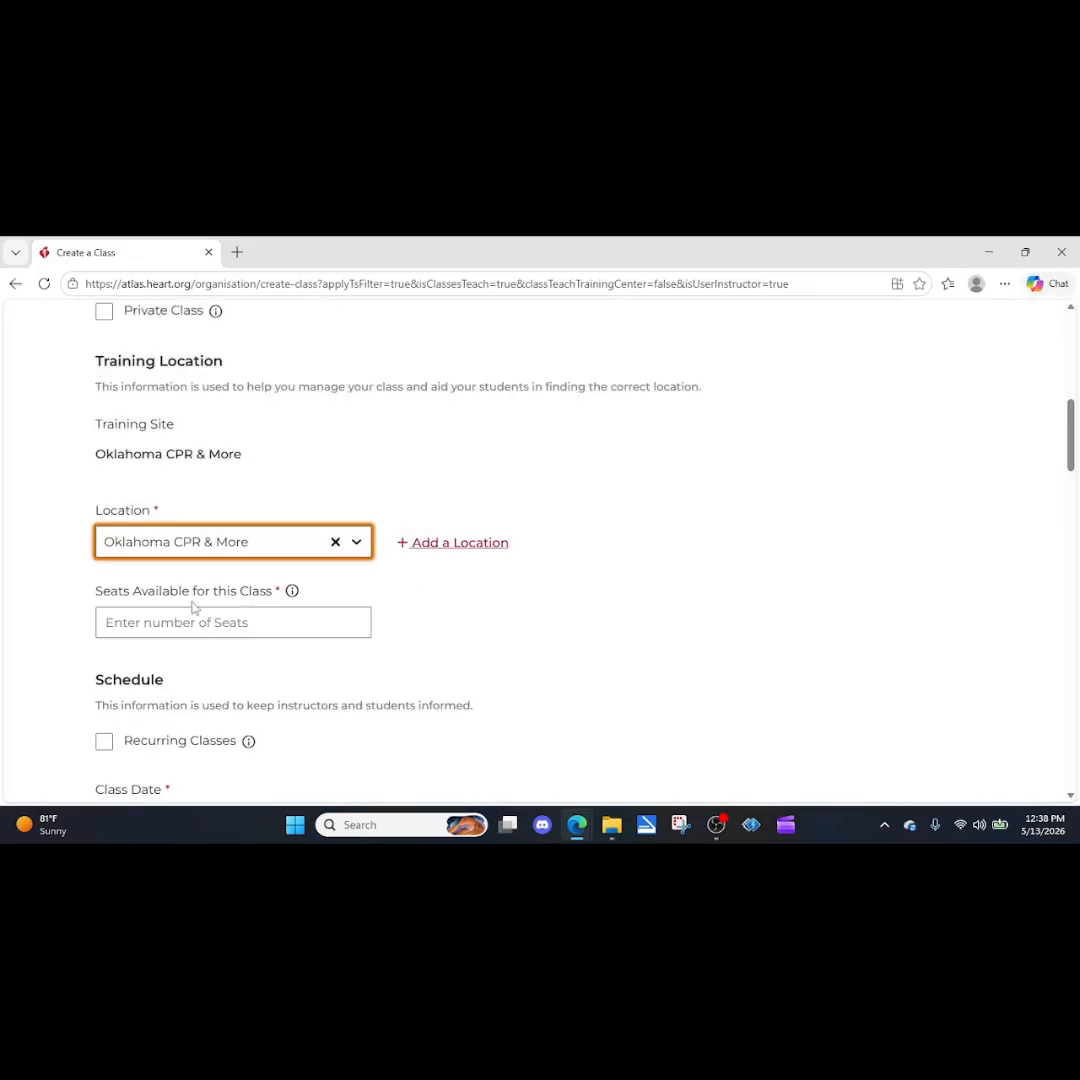
pyautogui.scroll(-1, 478, 643)
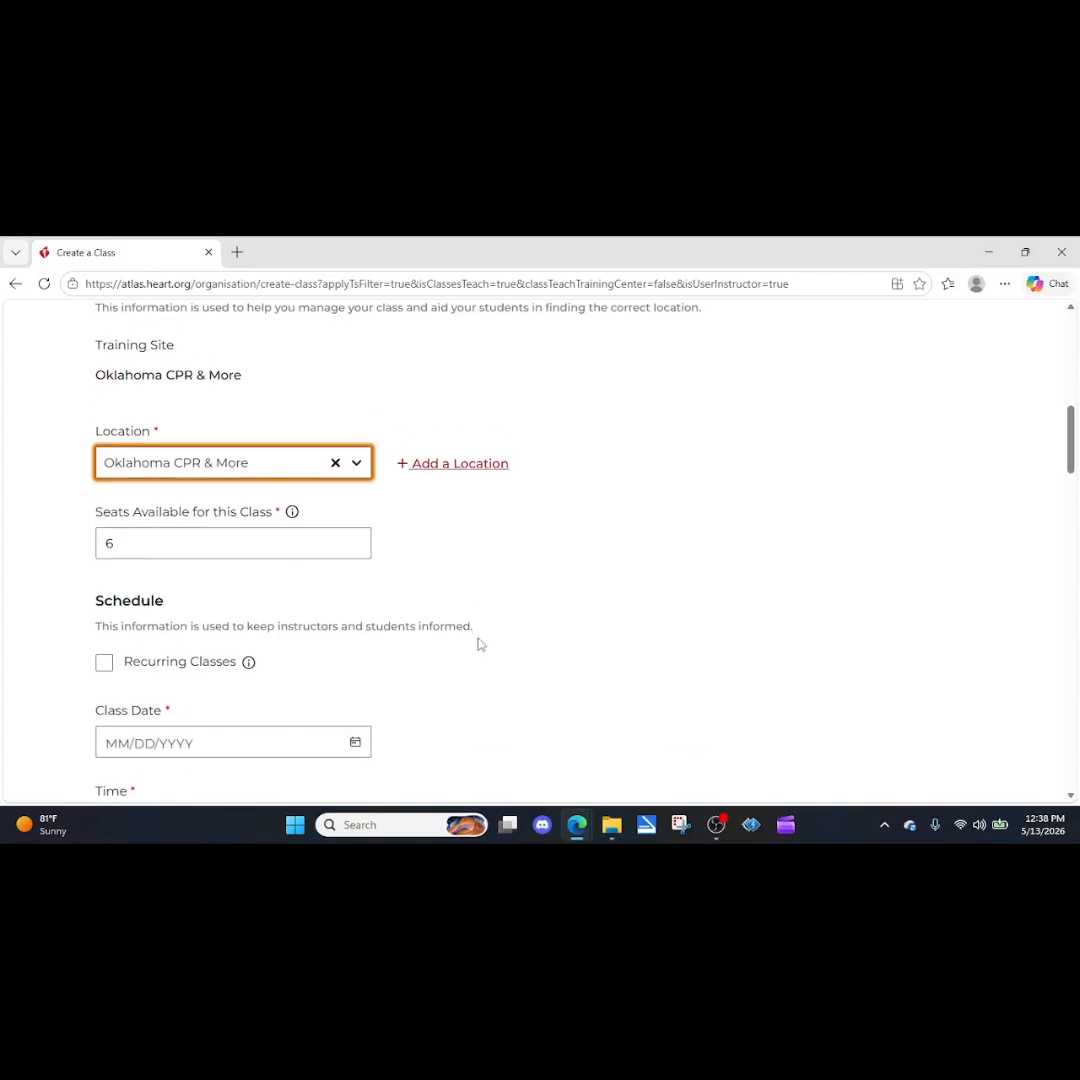
# Make the class recurring in its schedule and set it to repeat on Wednesday.
pyautogui.scroll(-1, 393, 580)
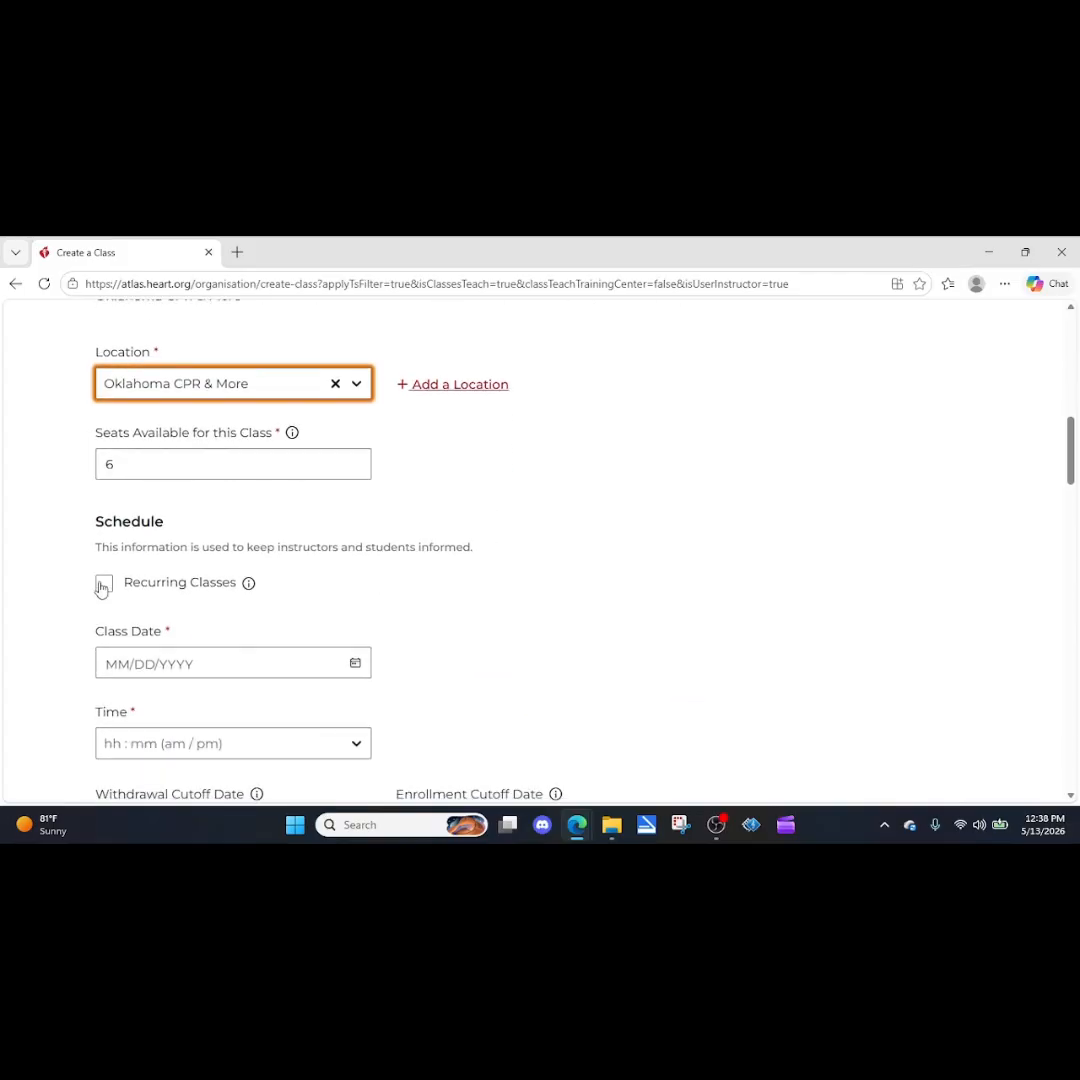
pyautogui.scroll(-1, 217, 581)
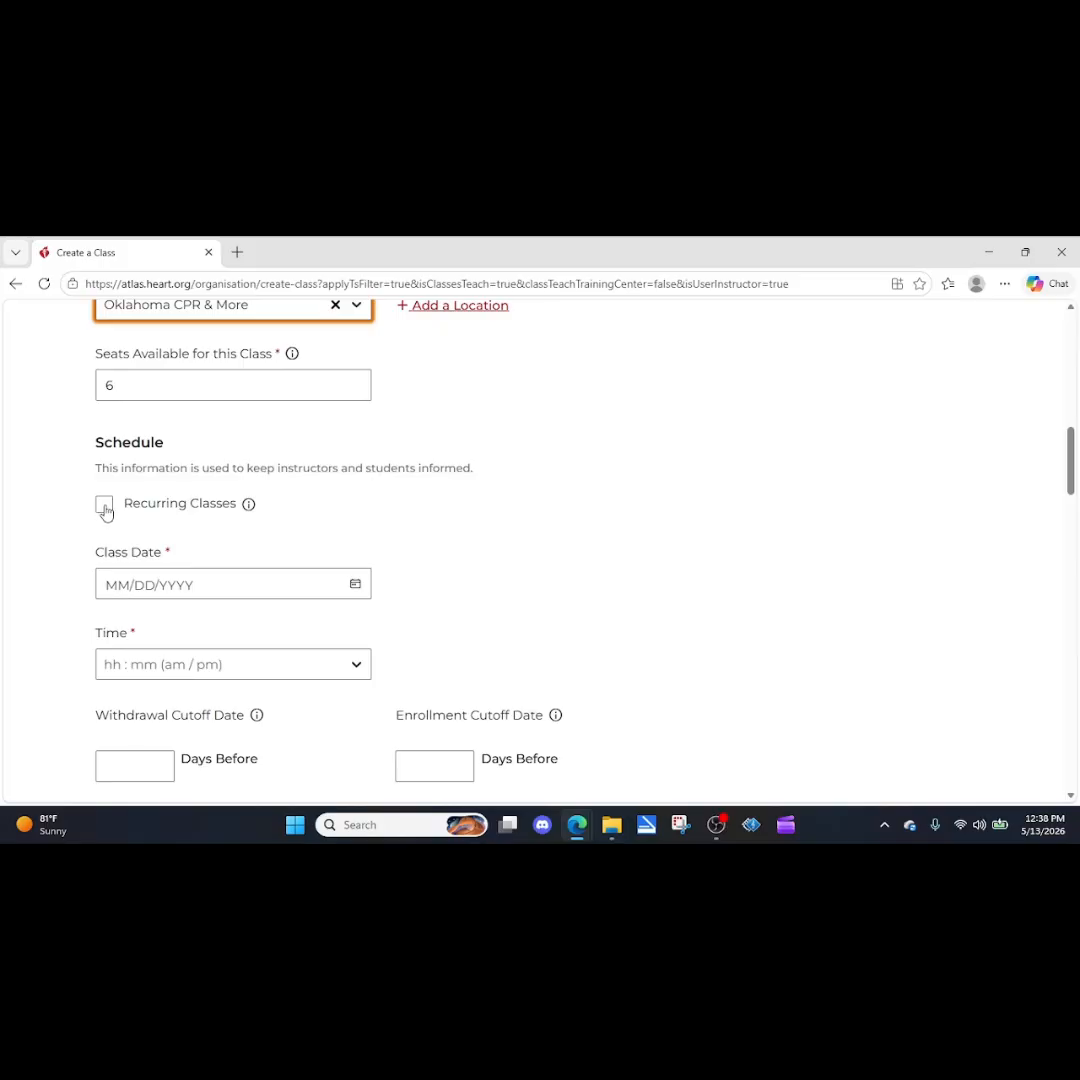
pyautogui.click(104, 508)
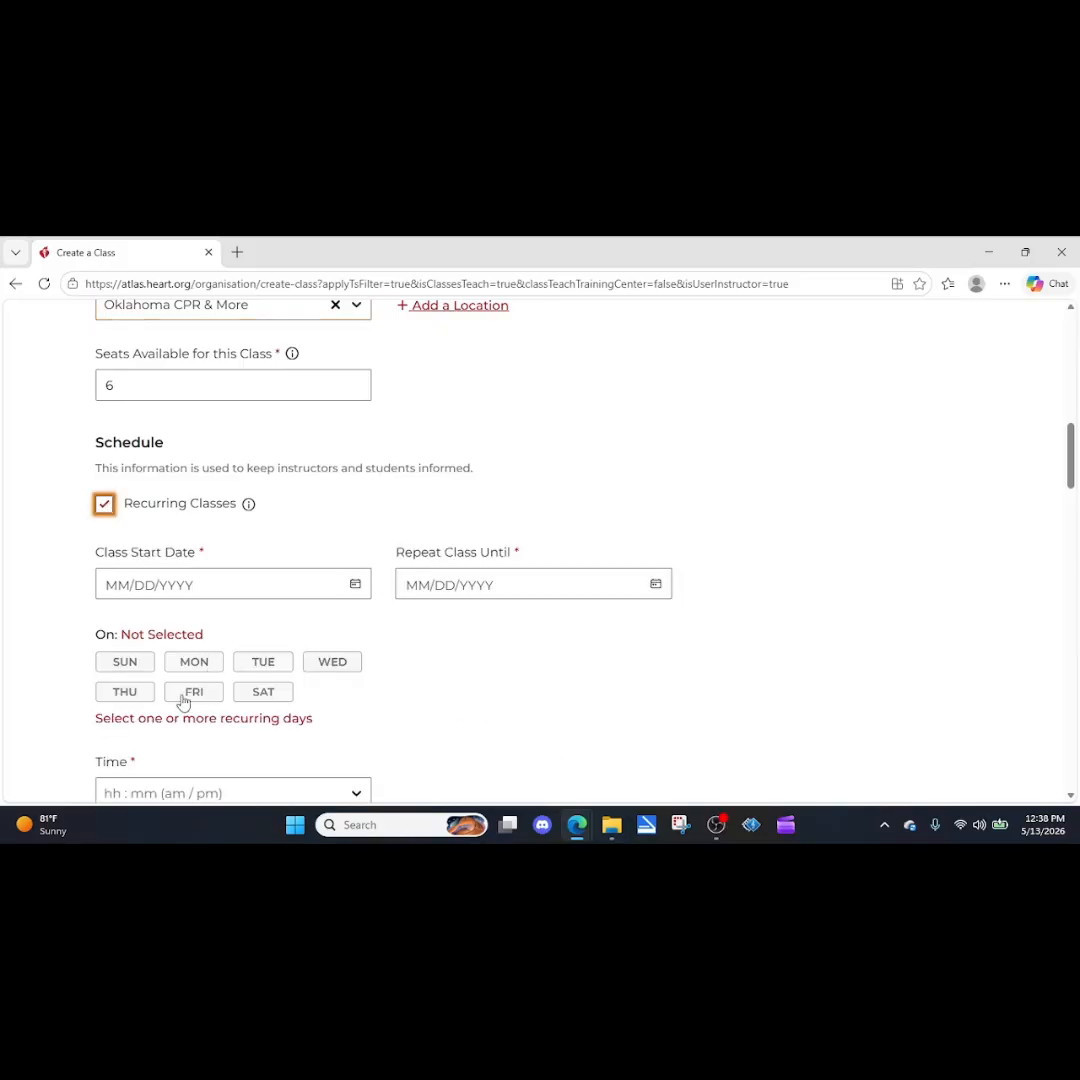
pyautogui.click(325, 664)
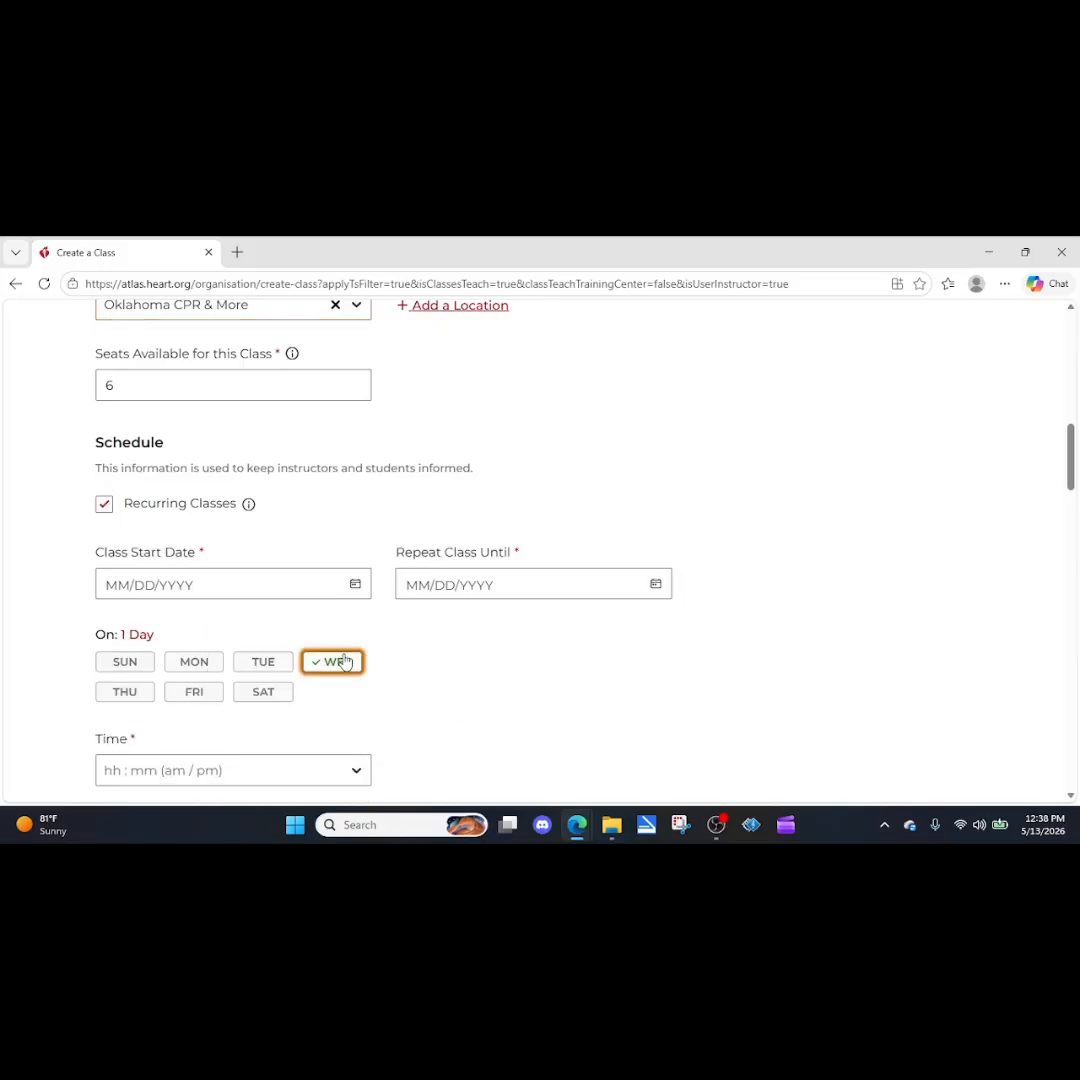
# Set the class start date to May 13, 2026 and repeat the class until May 27, 2026.
pyautogui.click(270, 589)
pyautogui.click(234, 727)
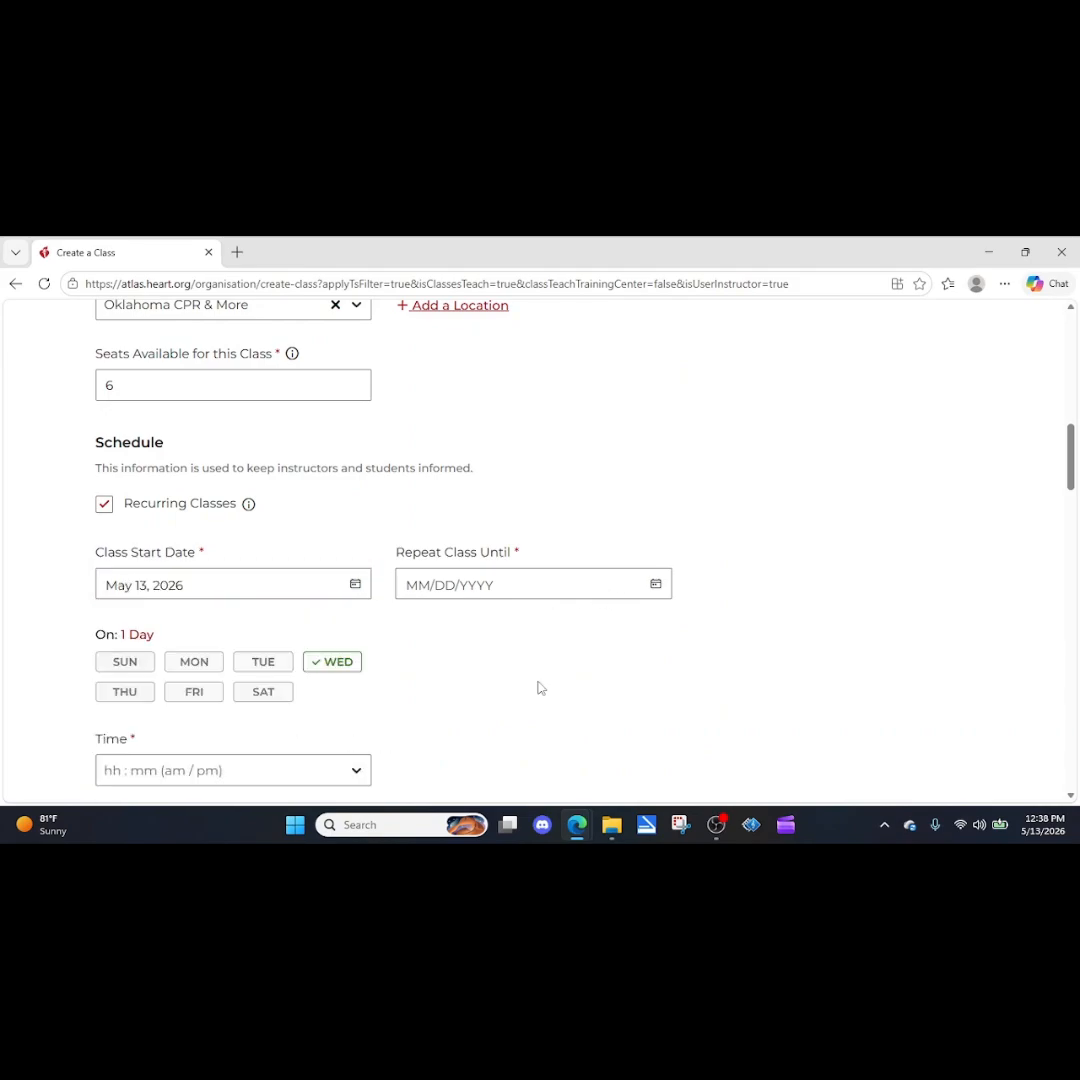
pyautogui.click(656, 584)
pyautogui.scroll(-2, 528, 559)
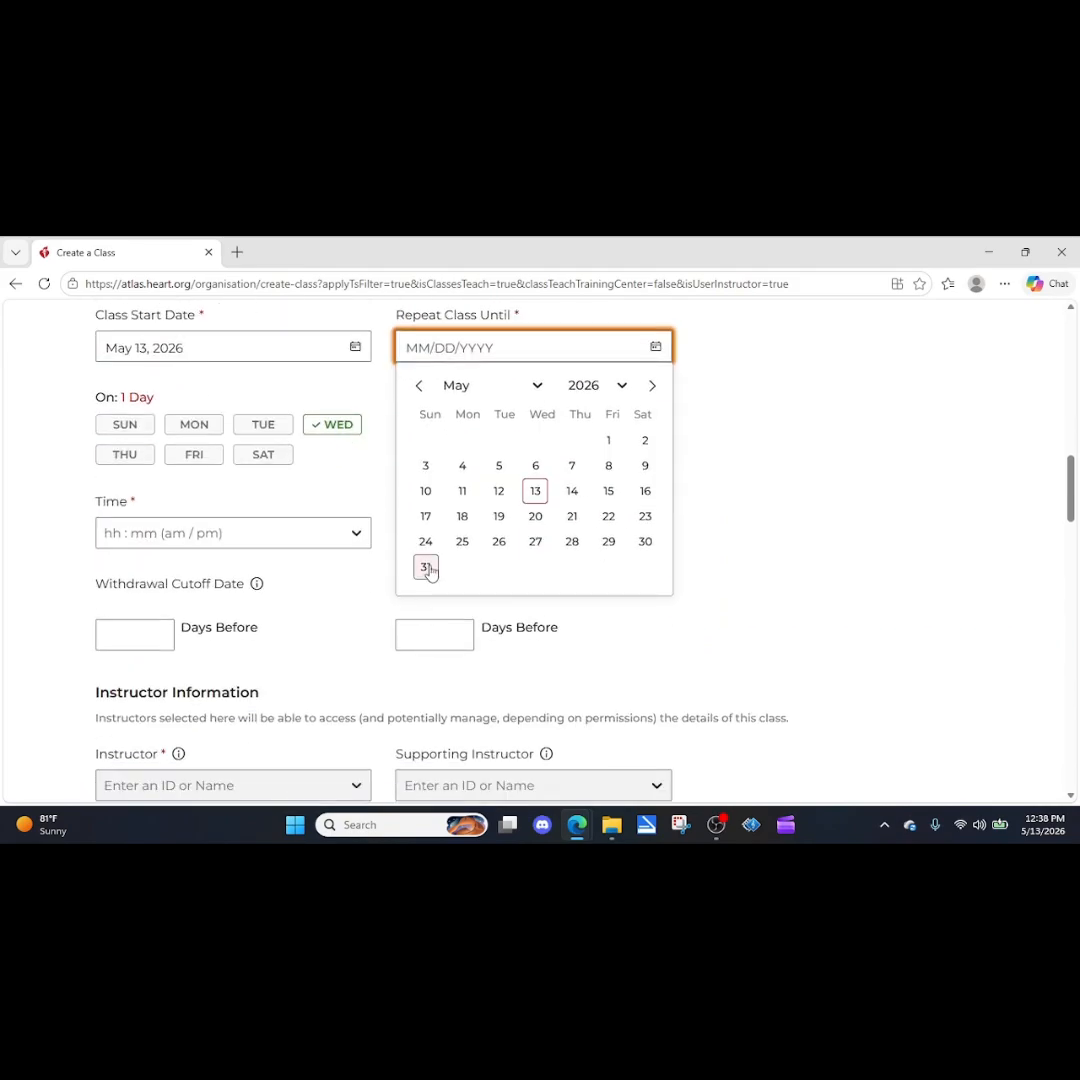
pyautogui.click(535, 543)
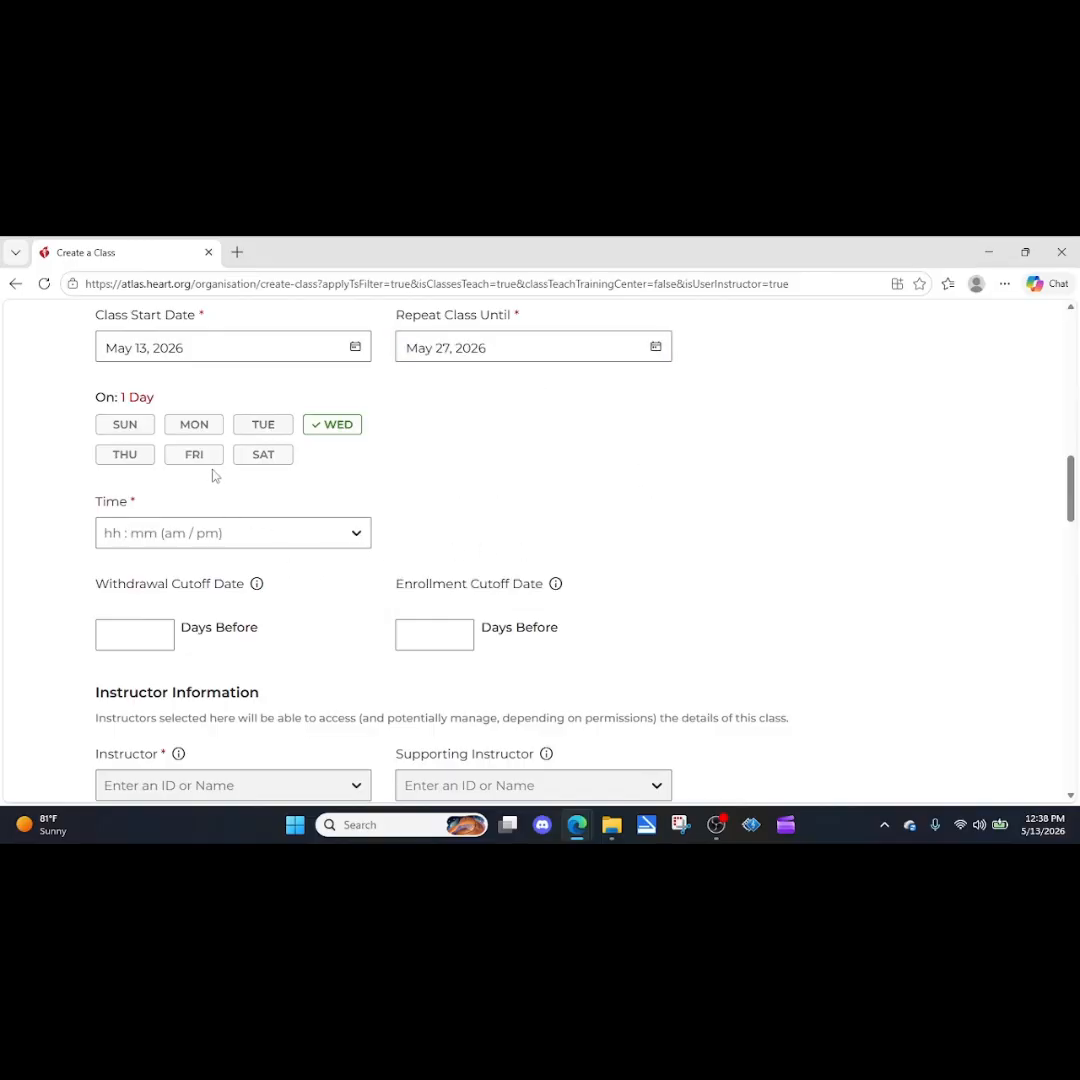
# Set the class time in the schedule to 10:00 AM.
pyautogui.click(222, 533)
pyautogui.scroll(-1, 163, 686)
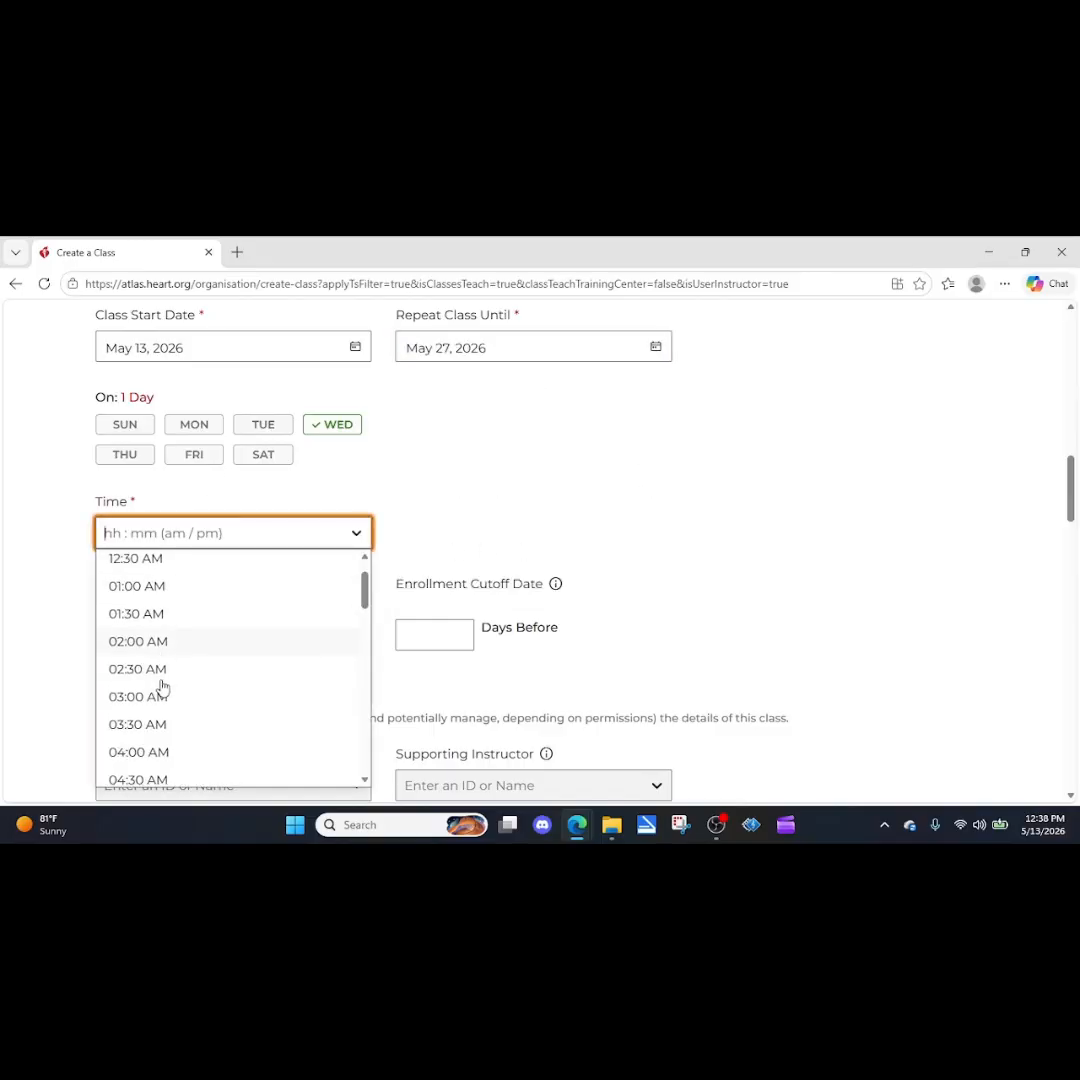
pyautogui.scroll(-4, 158, 710)
pyautogui.click(154, 643)
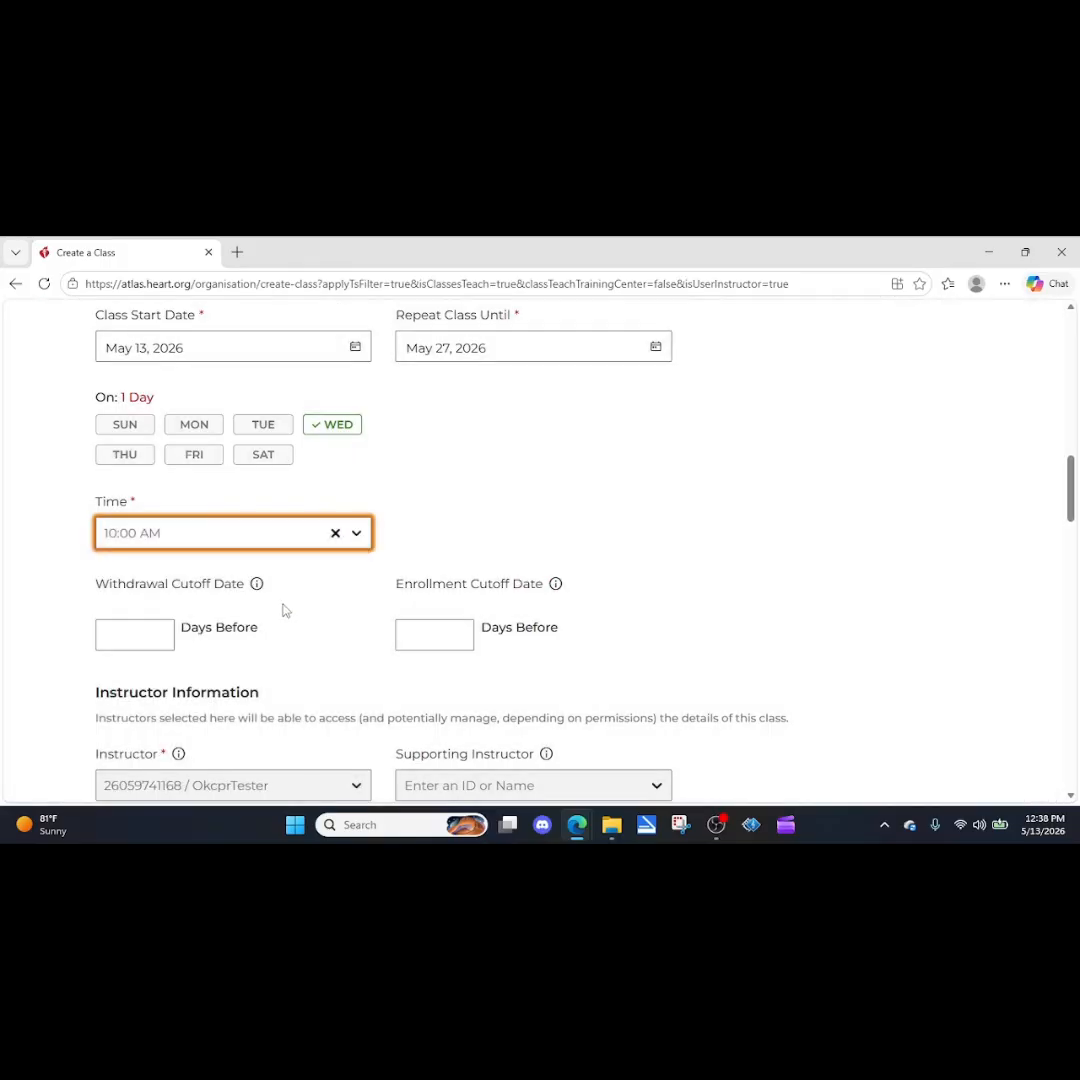
# Set the class price to $55.00 and choose the Approval based enrollment model.
pyautogui.scroll(-2, 283, 610)
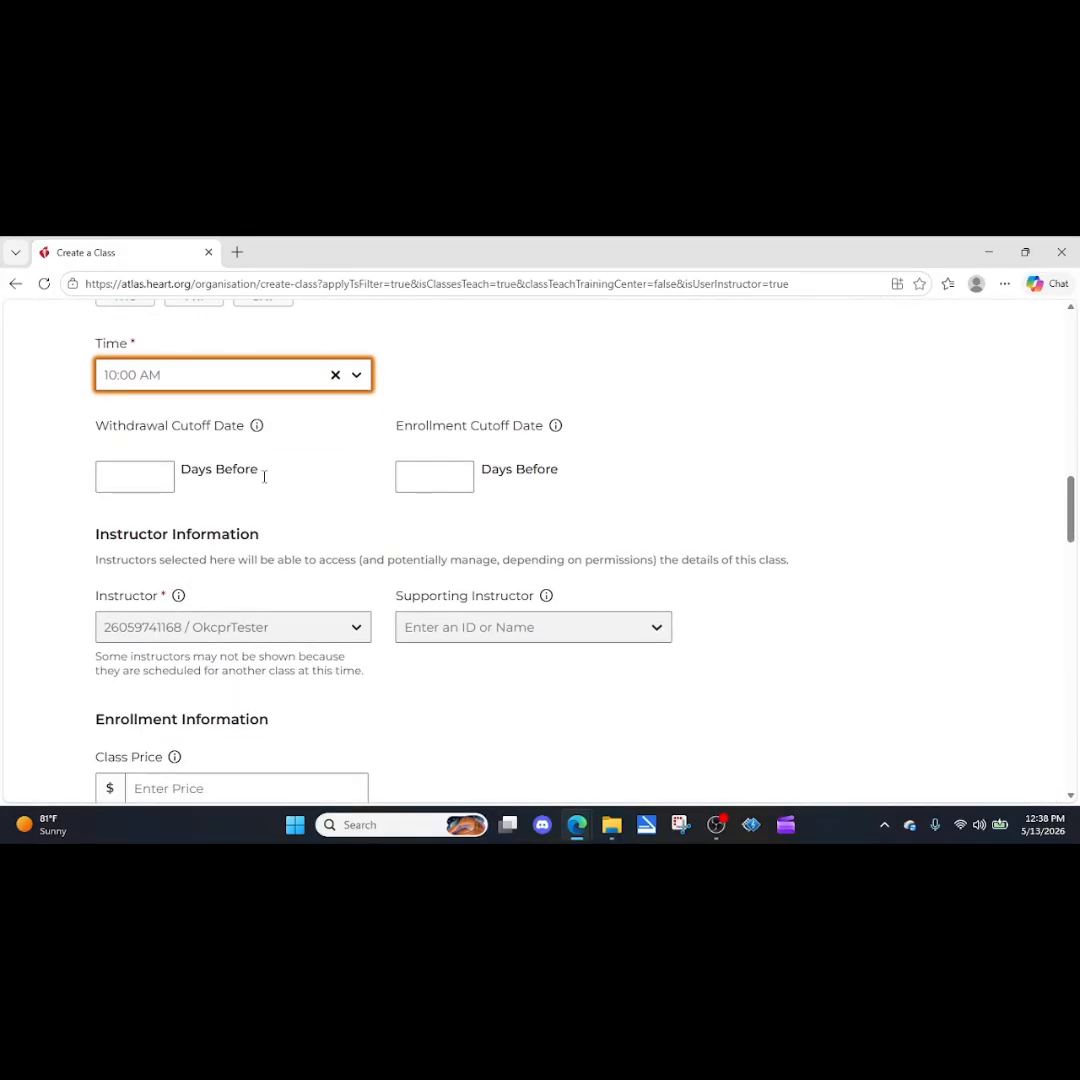
pyautogui.scroll(-1, 372, 598)
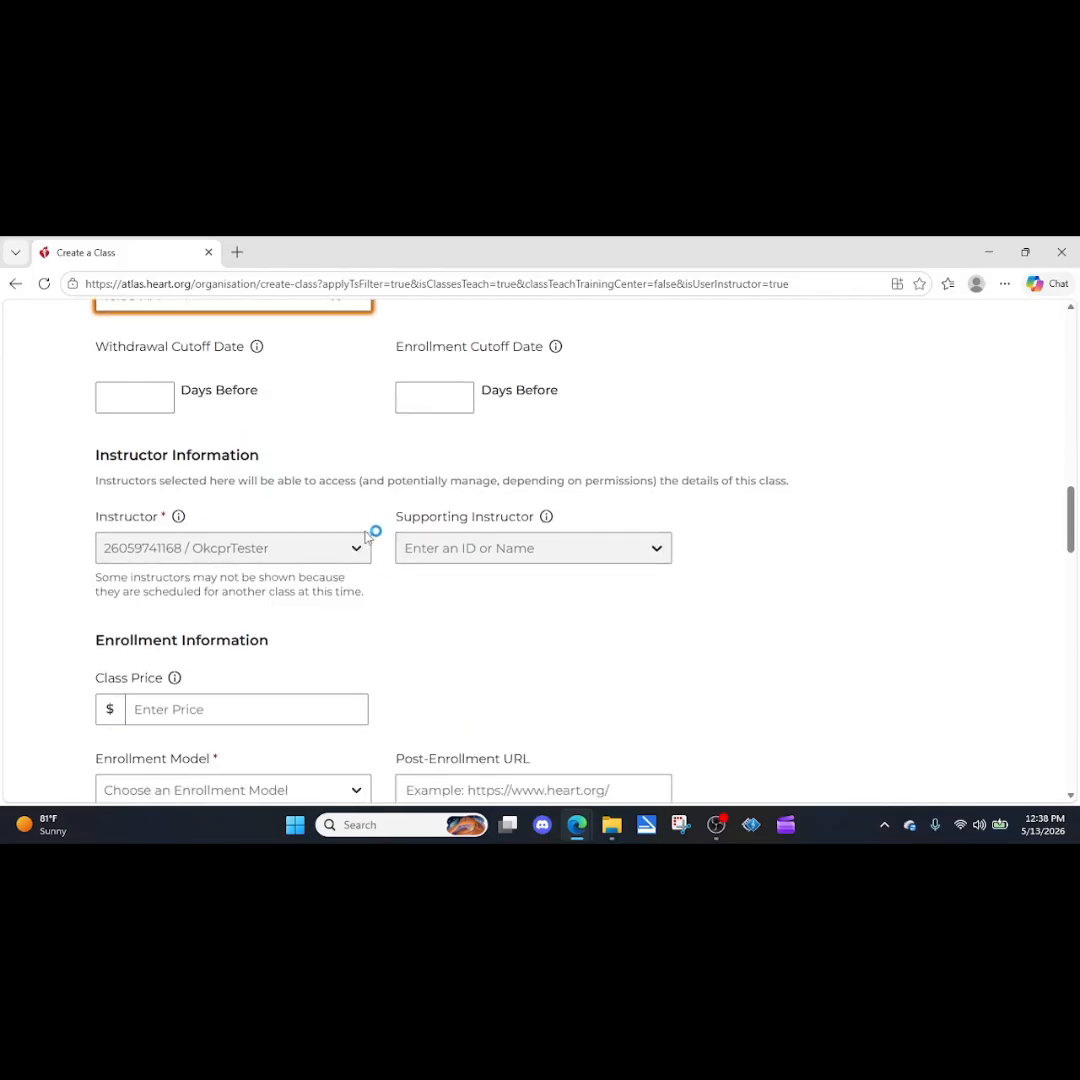
pyautogui.scroll(-2, 325, 590)
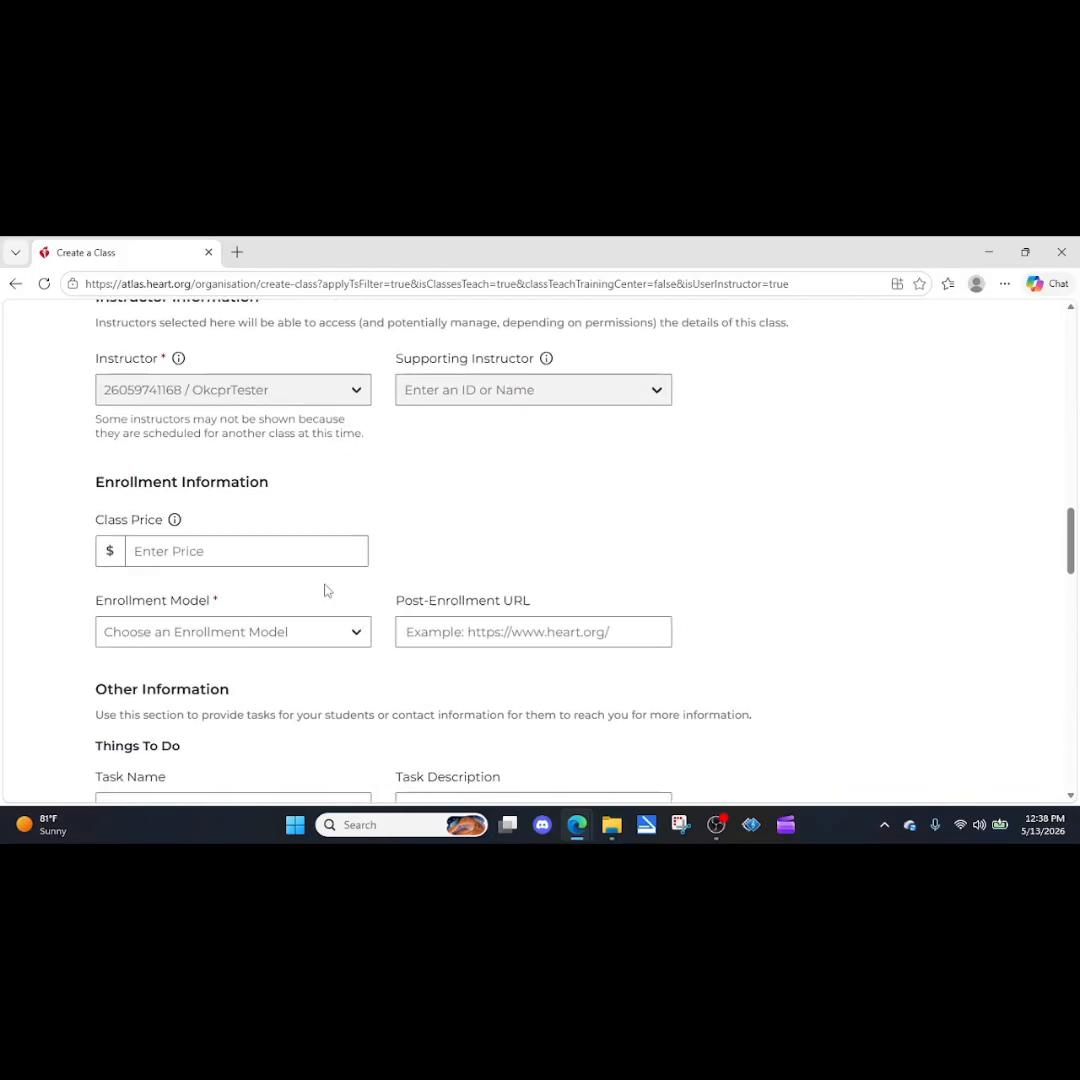
pyautogui.click(183, 551)
pyautogui.click(157, 651)
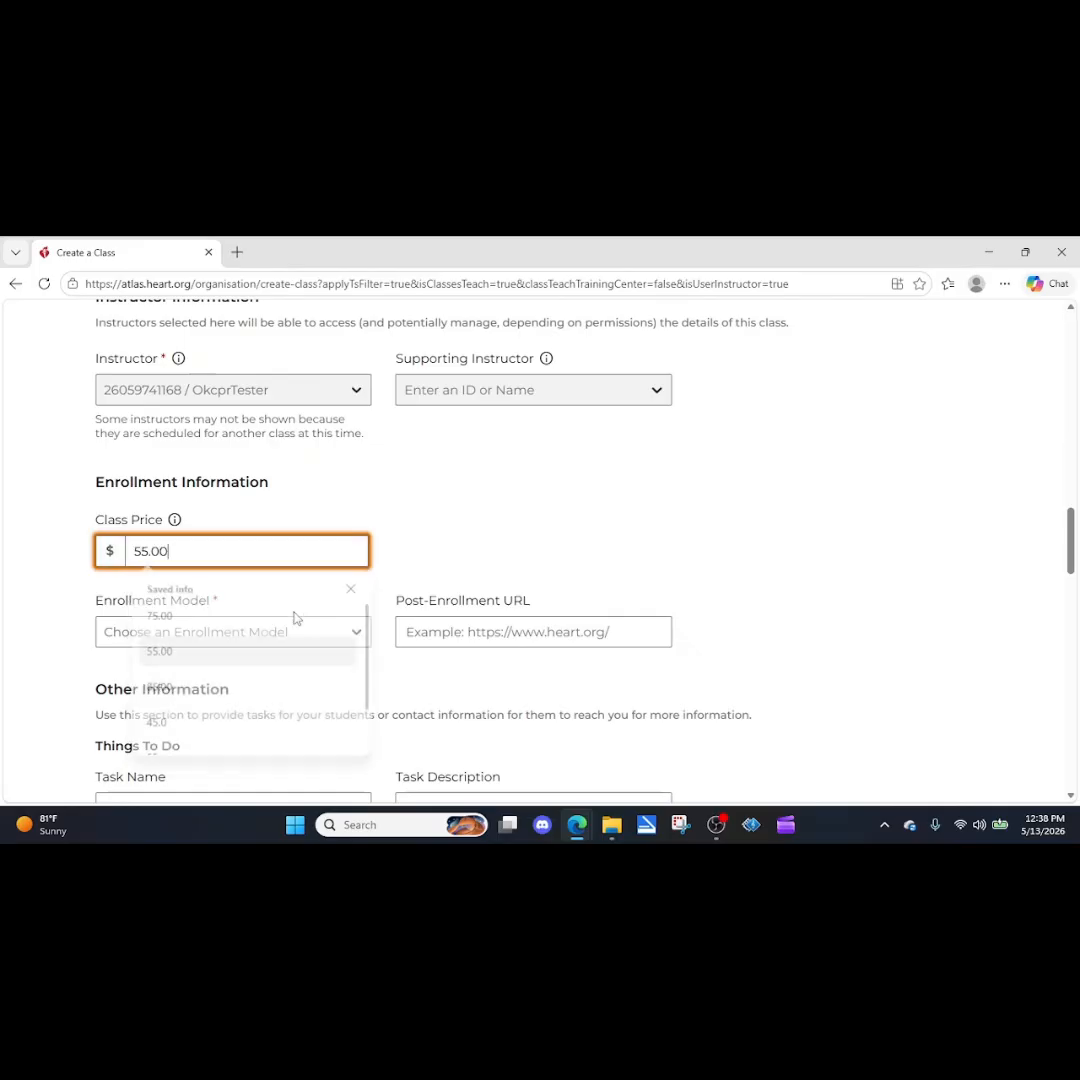
pyautogui.scroll(-1, 377, 545)
pyautogui.click(360, 557)
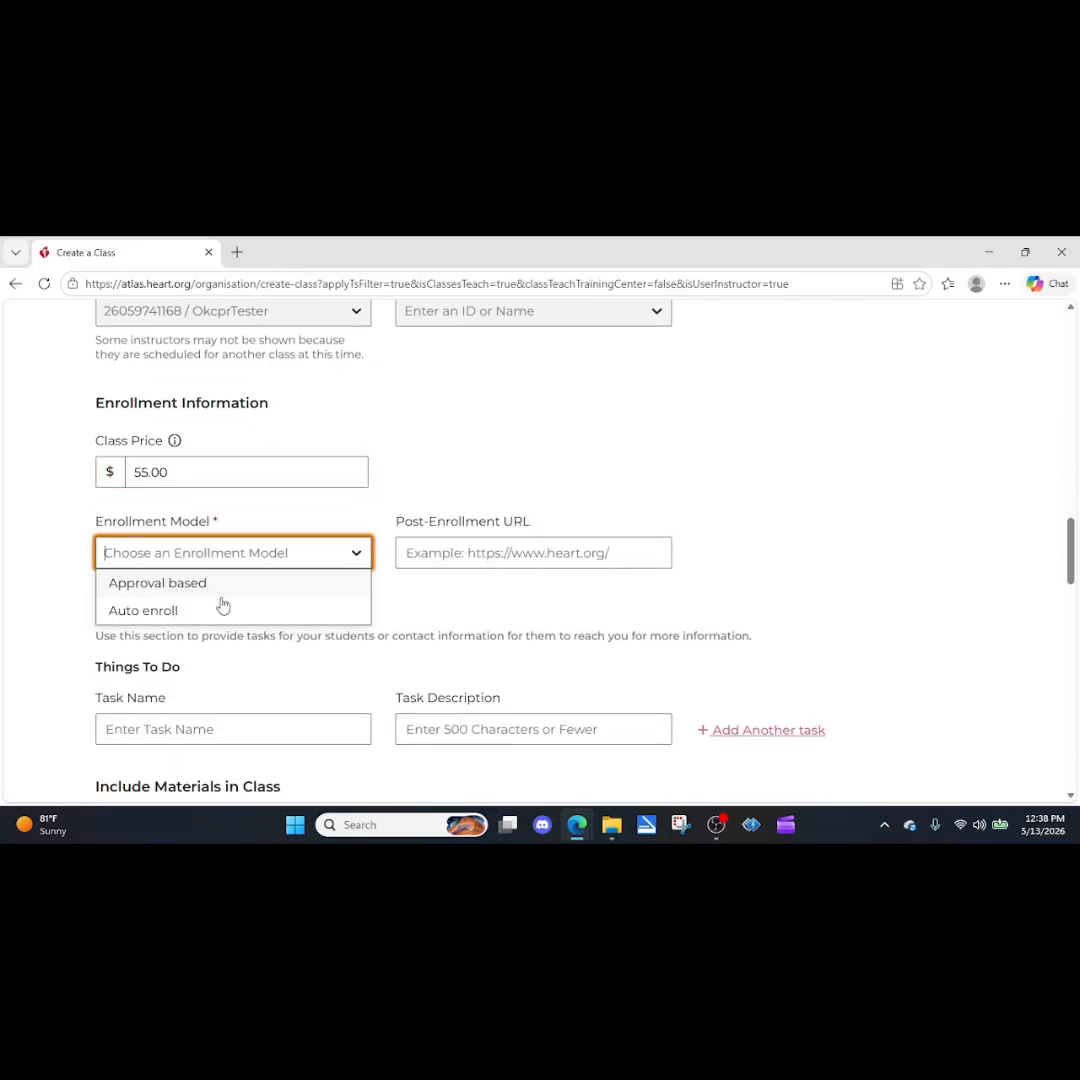
pyautogui.click(174, 590)
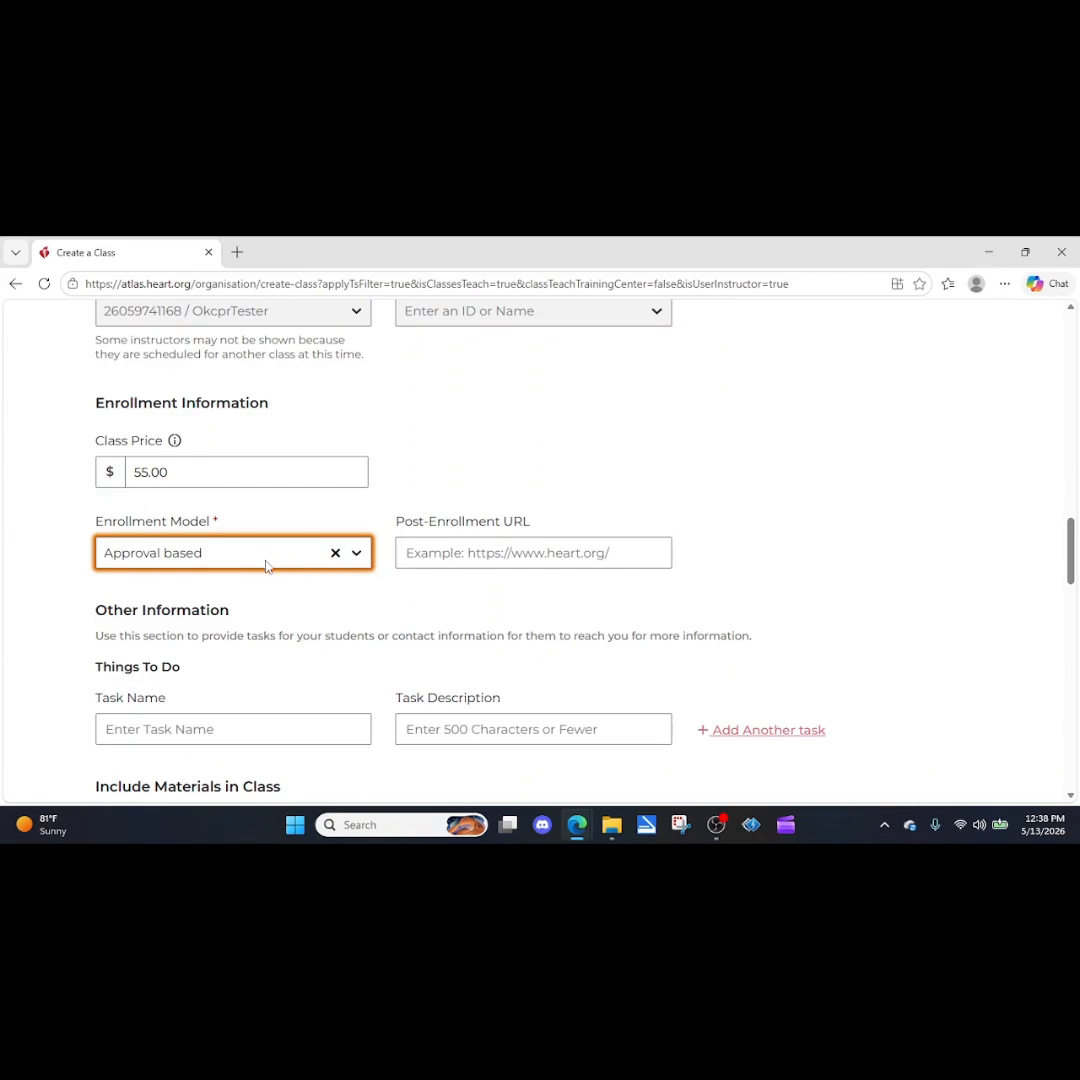
# Fill in a student task named "buy a book" with the description "please call to buy a book".
pyautogui.scroll(-1, 265, 567)
pyautogui.scroll(-1, 299, 637)
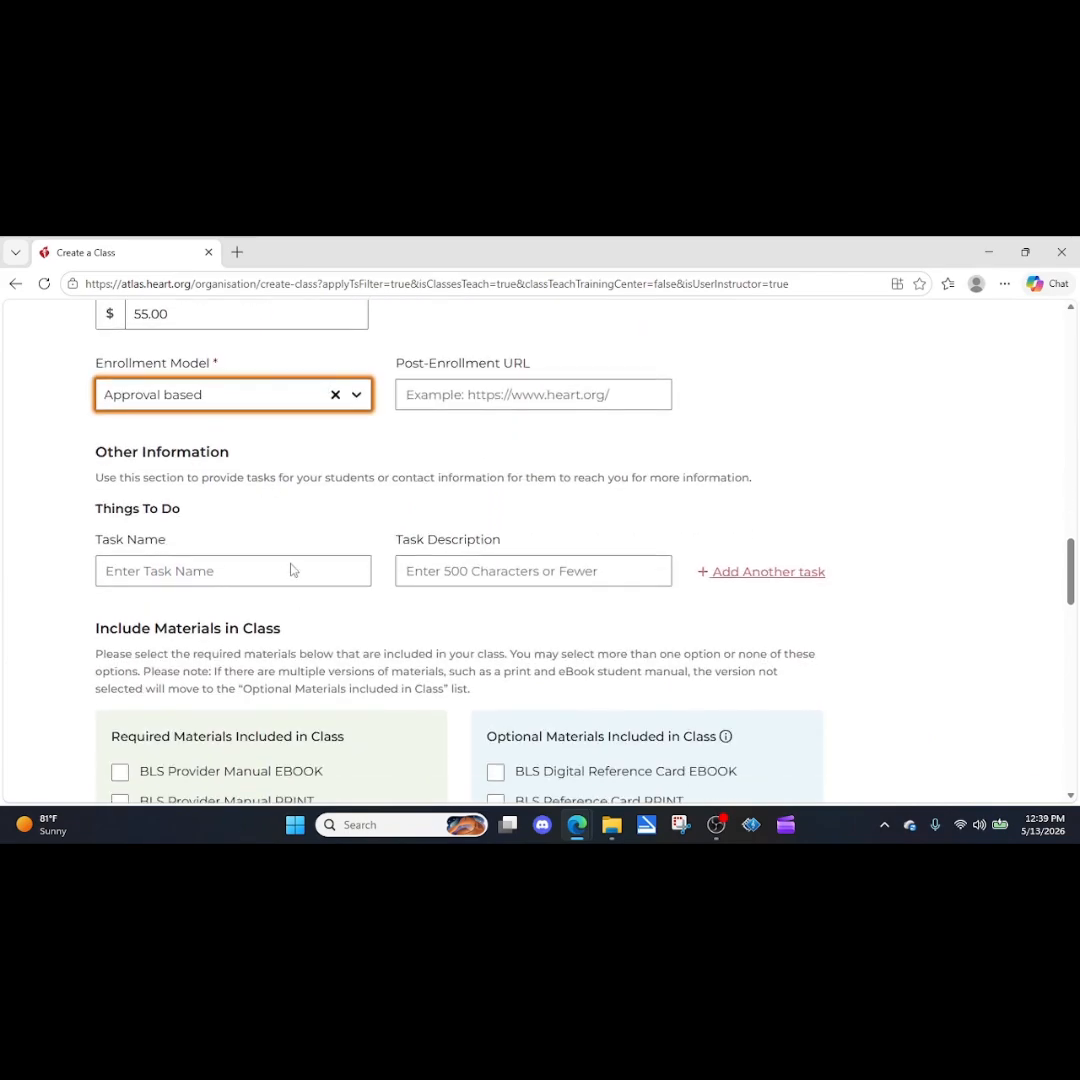
pyautogui.click(294, 575)
pyautogui.write('buy a book')
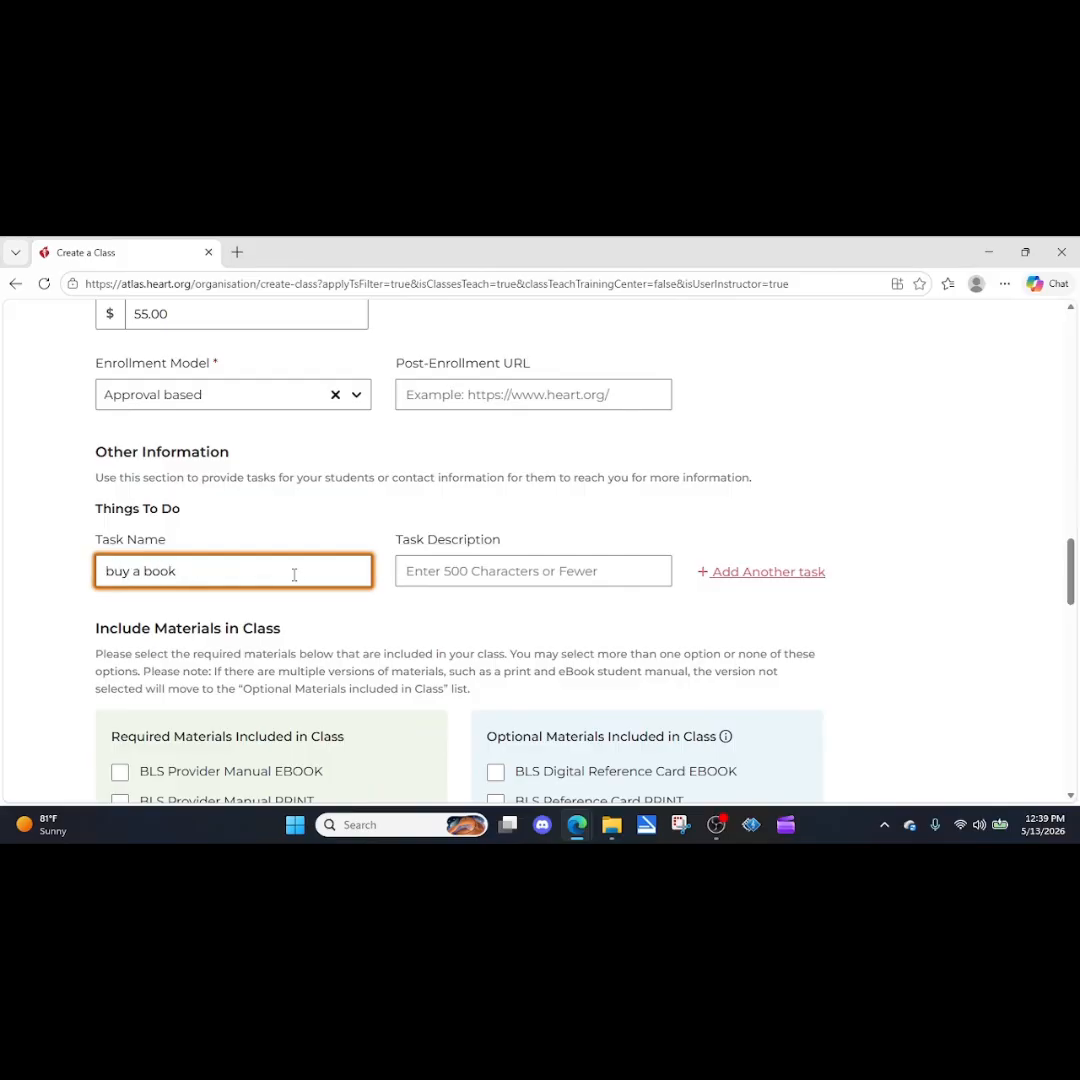
pyautogui.click(474, 573)
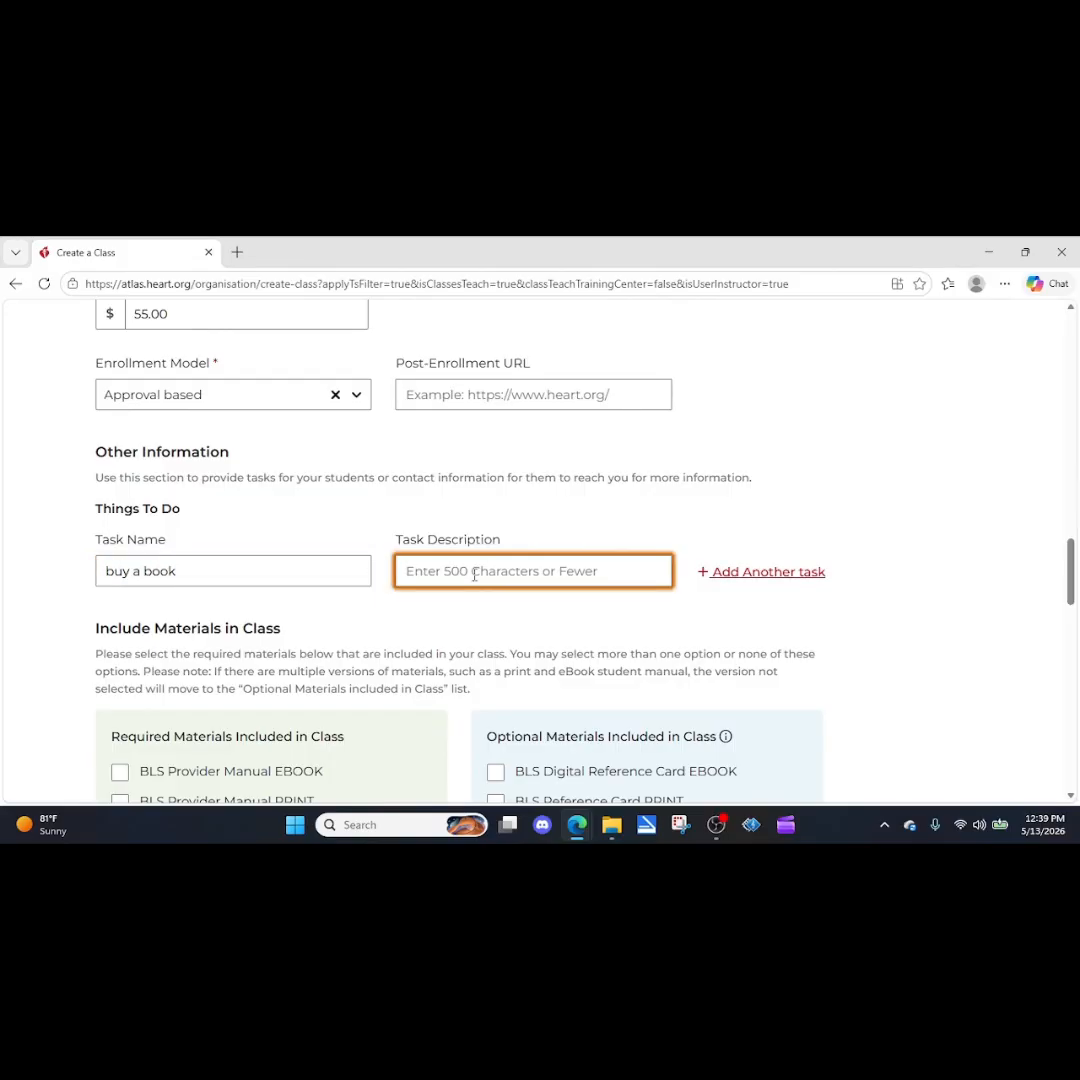
pyautogui.write('please call to buy a')
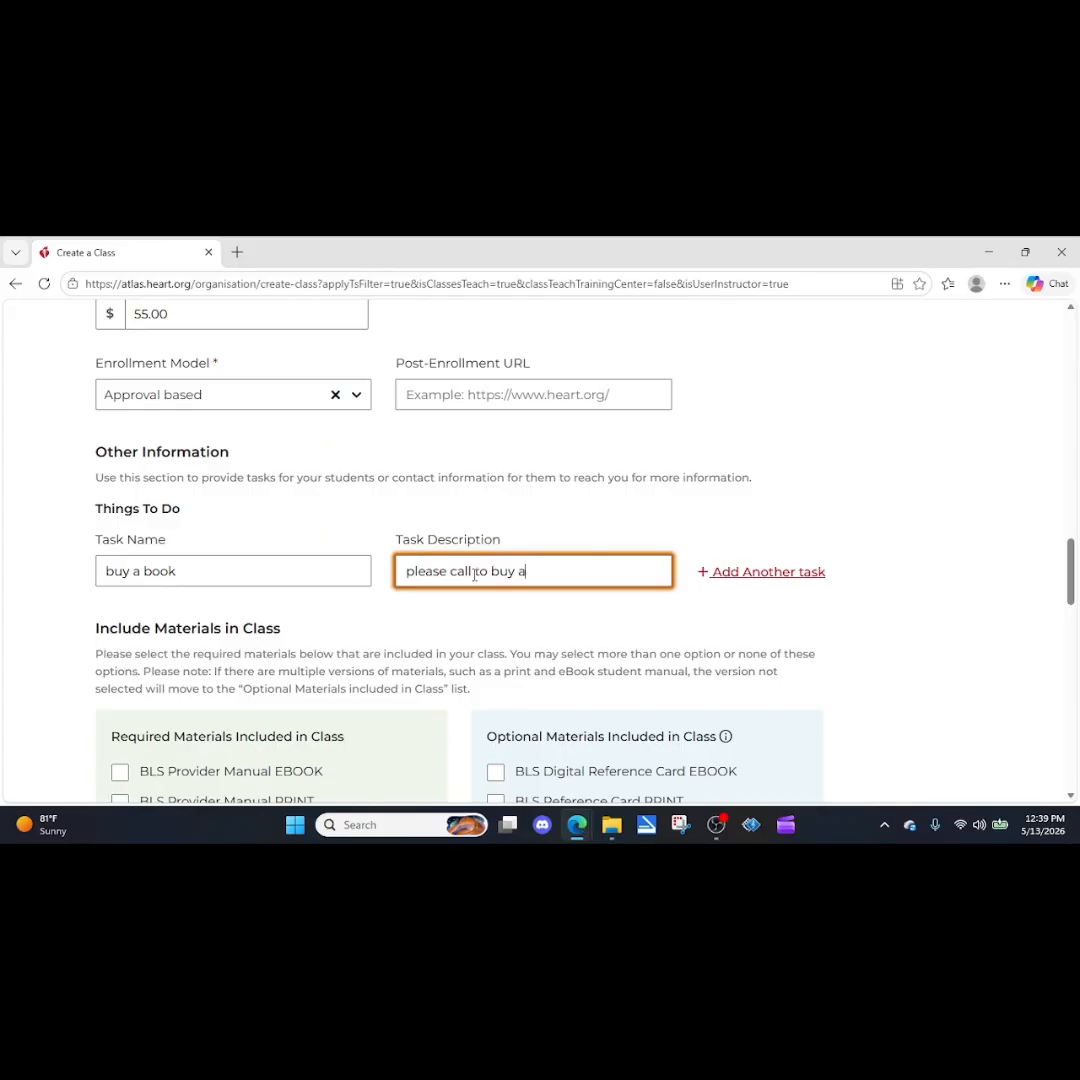
pyautogui.write('ook')
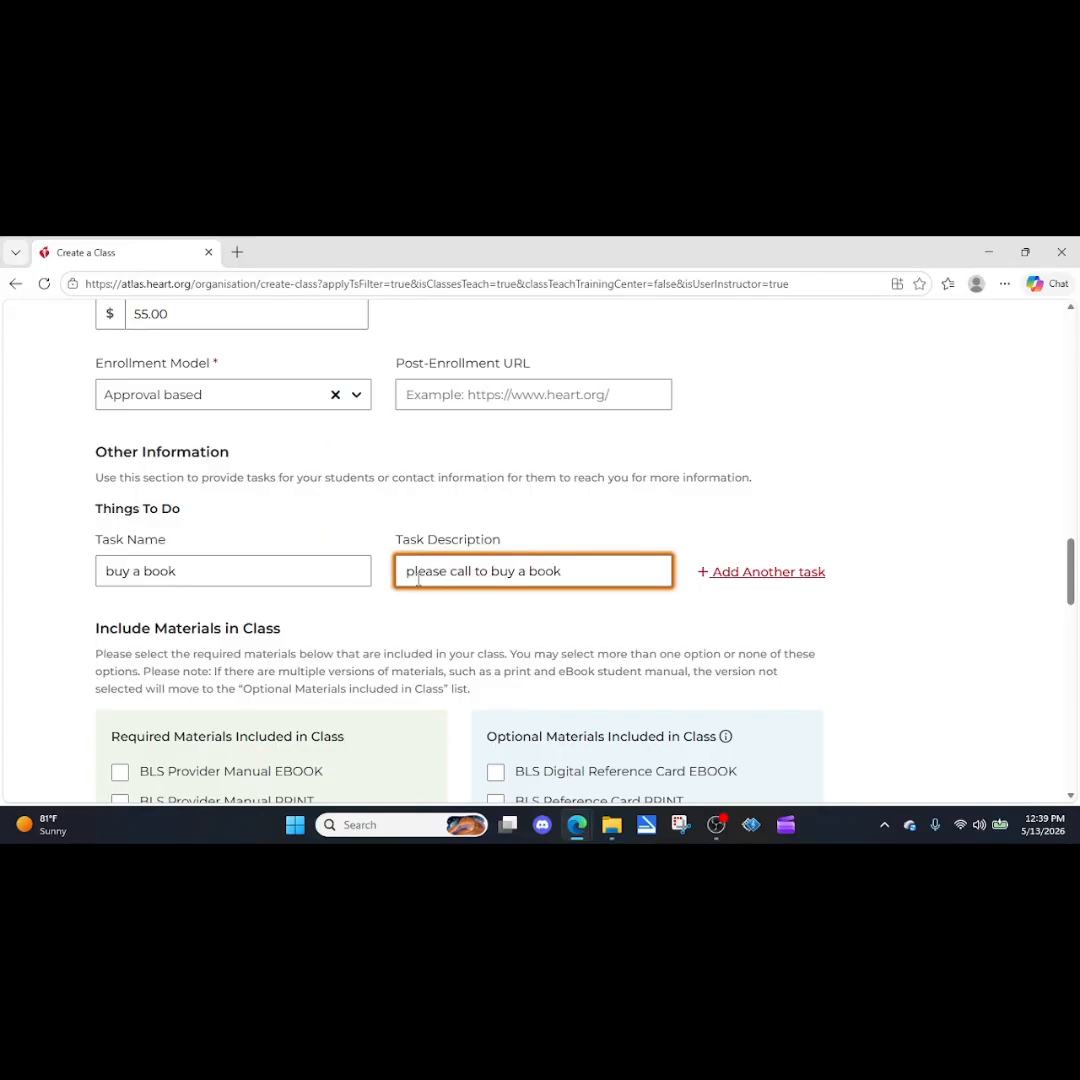
# Fill in the contact's name and email address from the first saved entry and enter the contact's phone number.
pyautogui.scroll(-2, 300, 590)
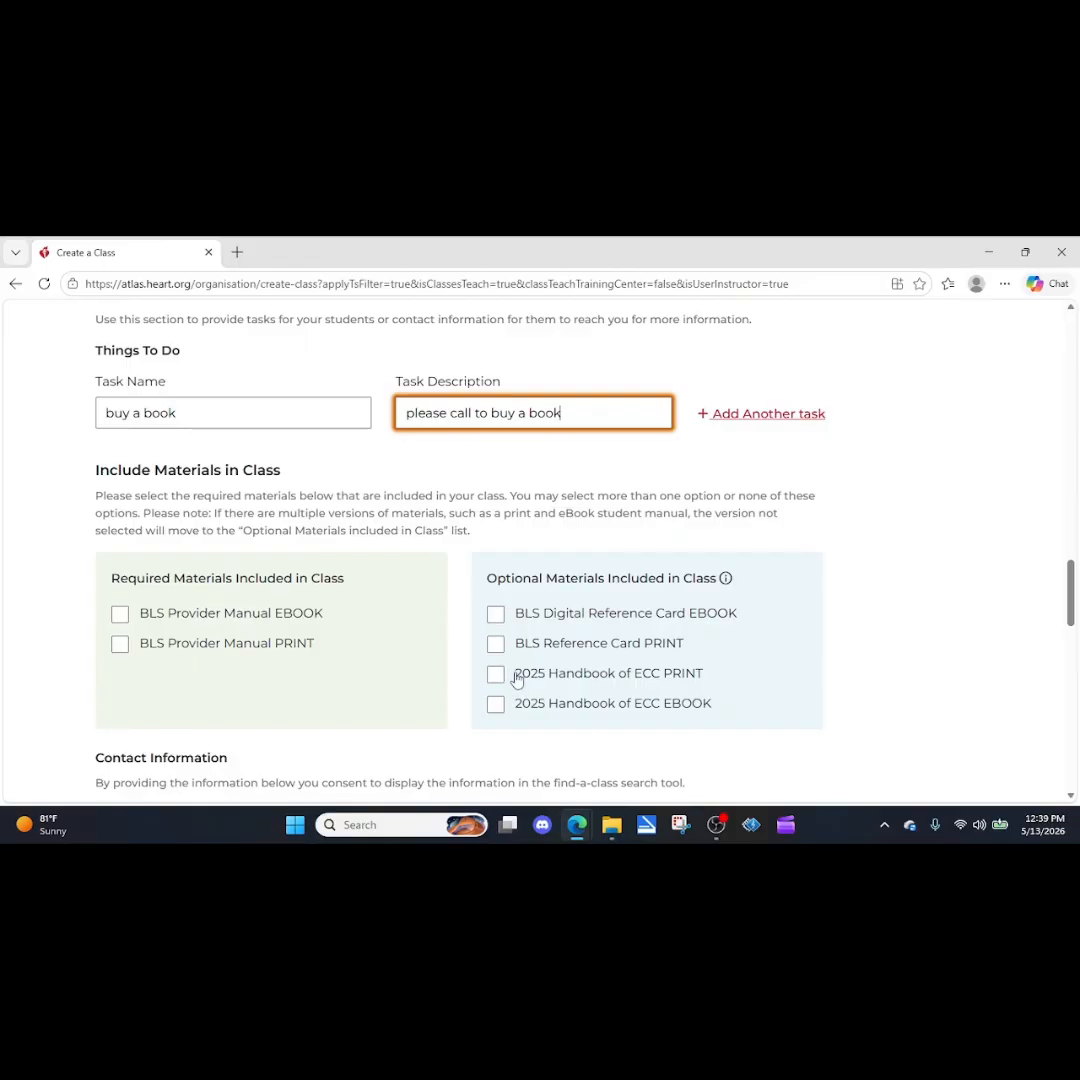
pyautogui.scroll(-3, 434, 615)
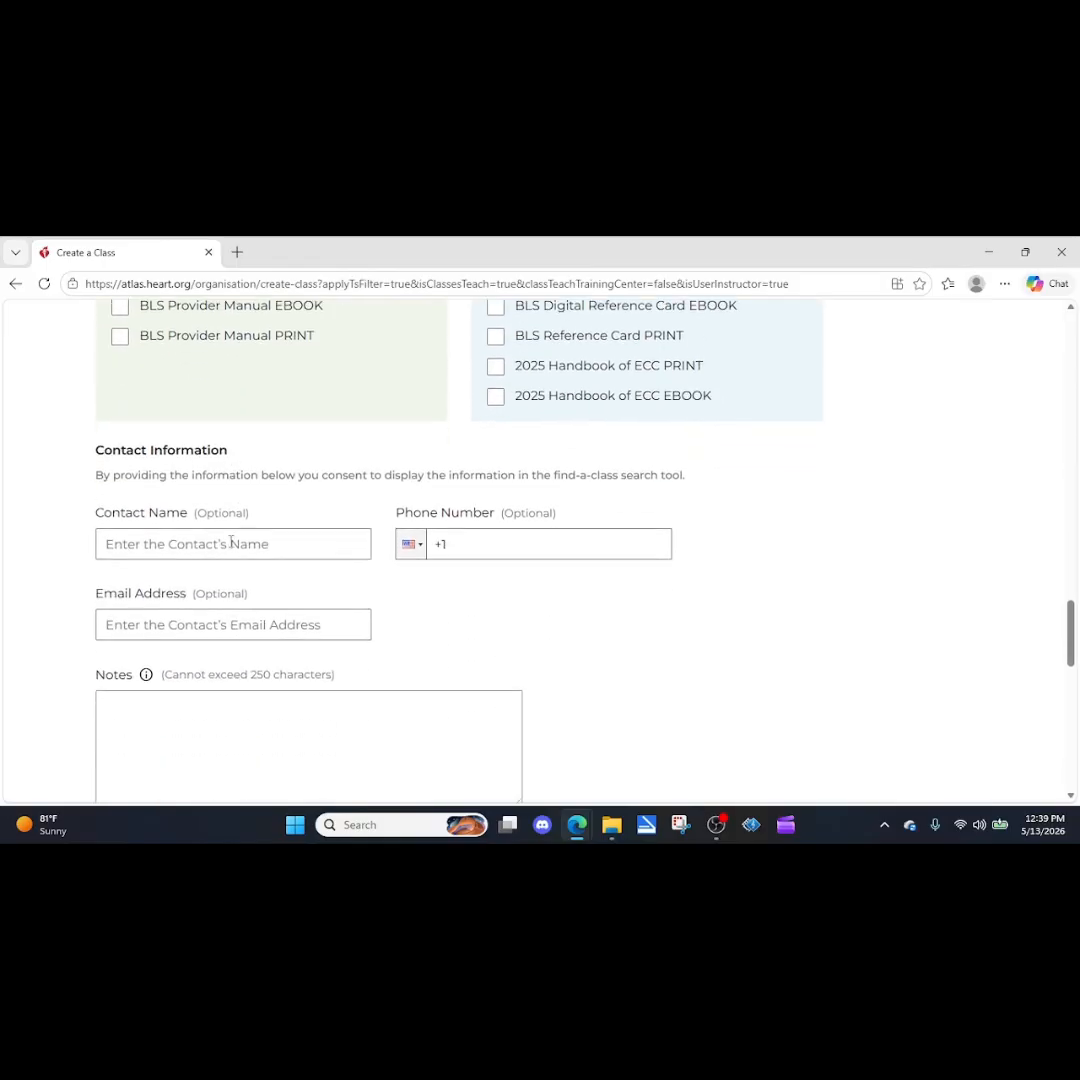
pyautogui.scroll(-1, 232, 541)
pyautogui.click(201, 458)
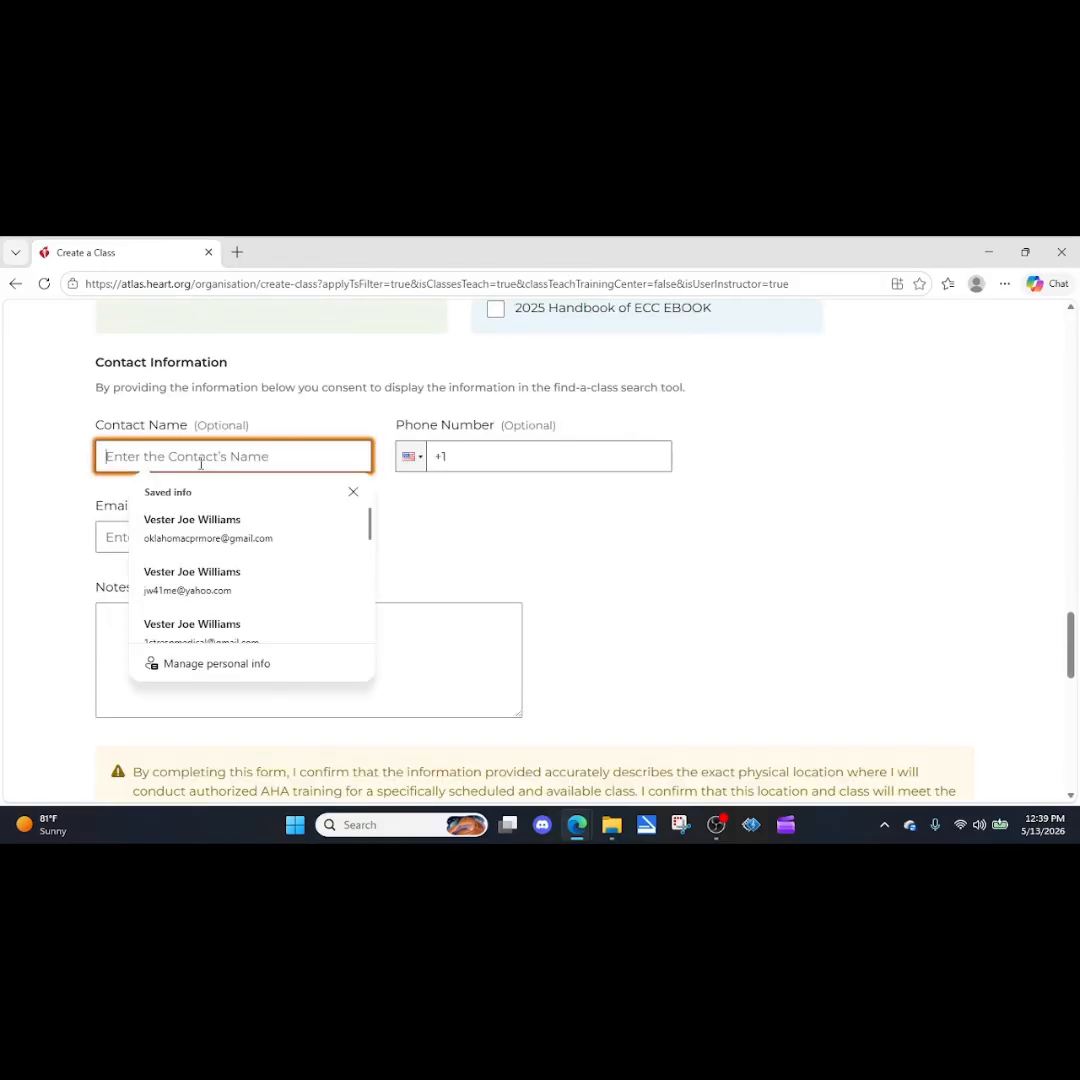
pyautogui.click(192, 527)
pyautogui.click(477, 453)
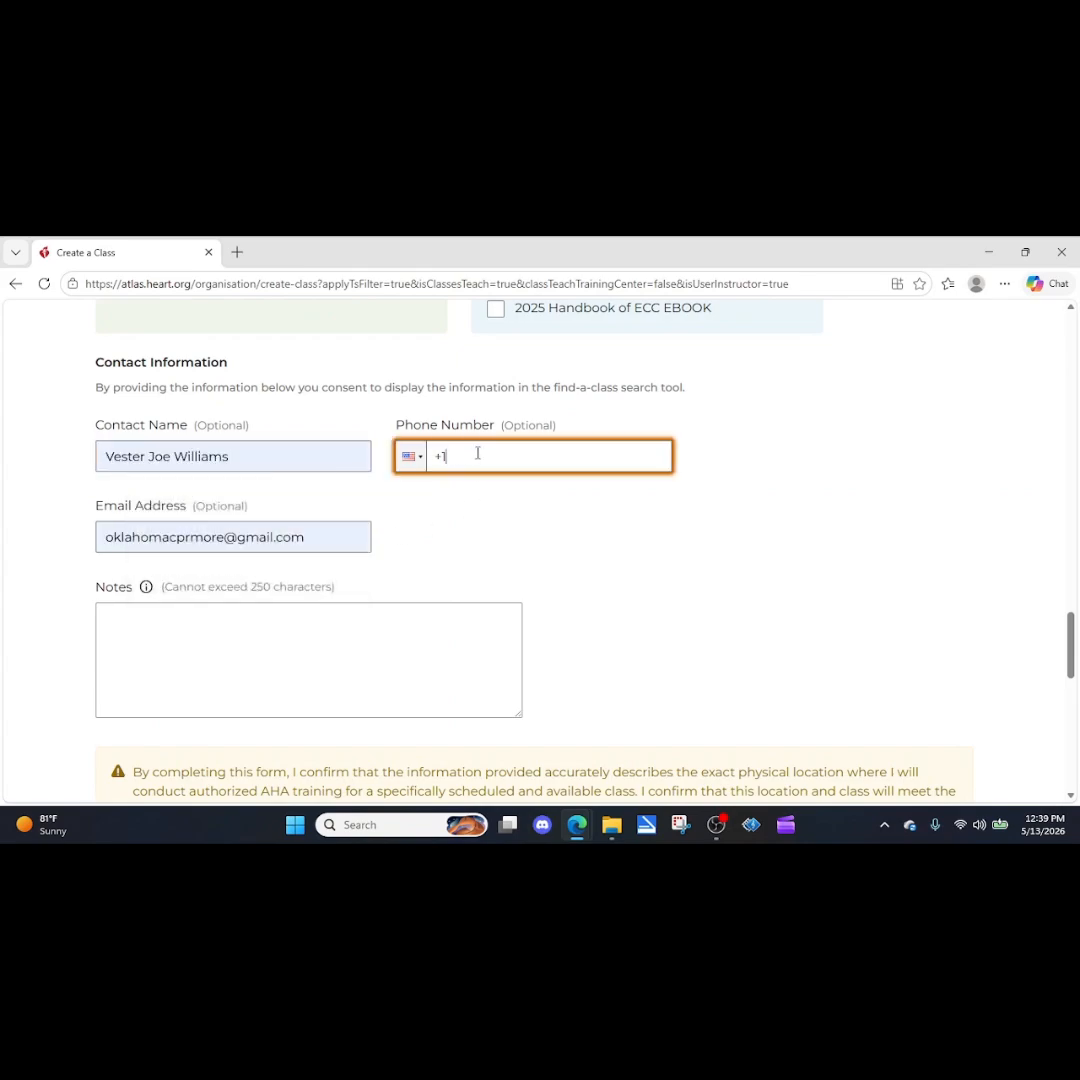
# Write a class note asking students to please call the contact's phone number for course information.
pyautogui.scroll(-1, 441, 501)
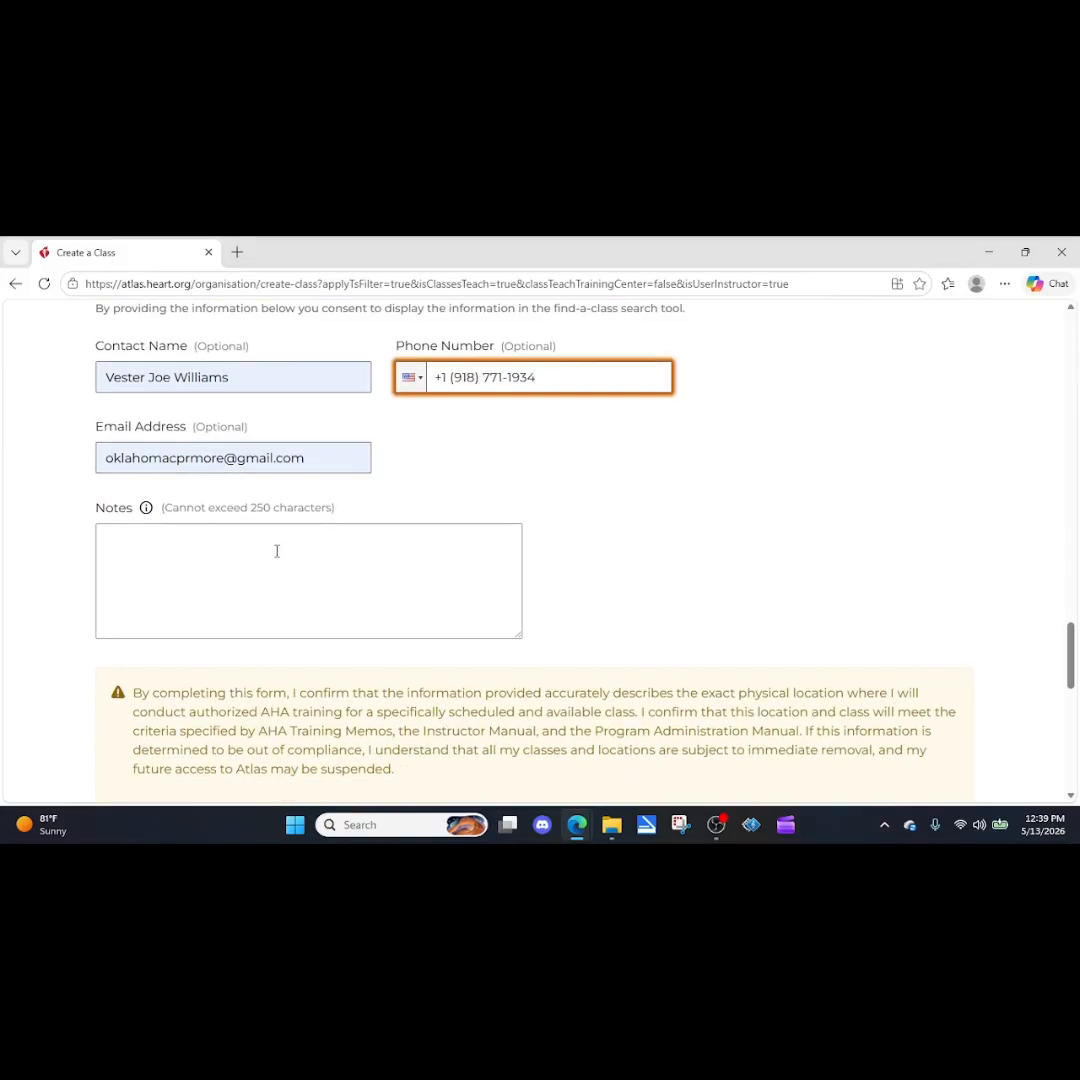
pyautogui.click(218, 543)
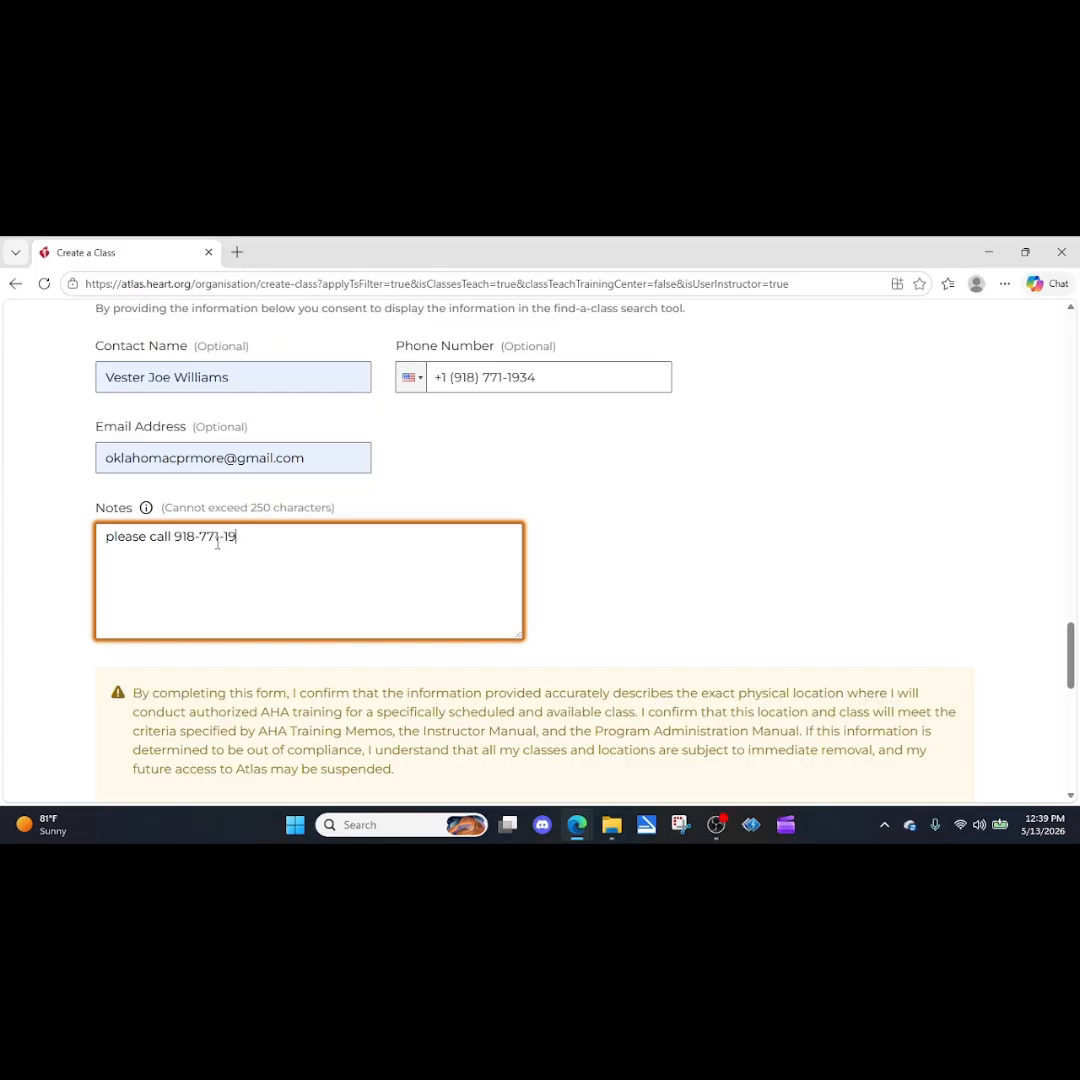
pyautogui.write('34 for course information')
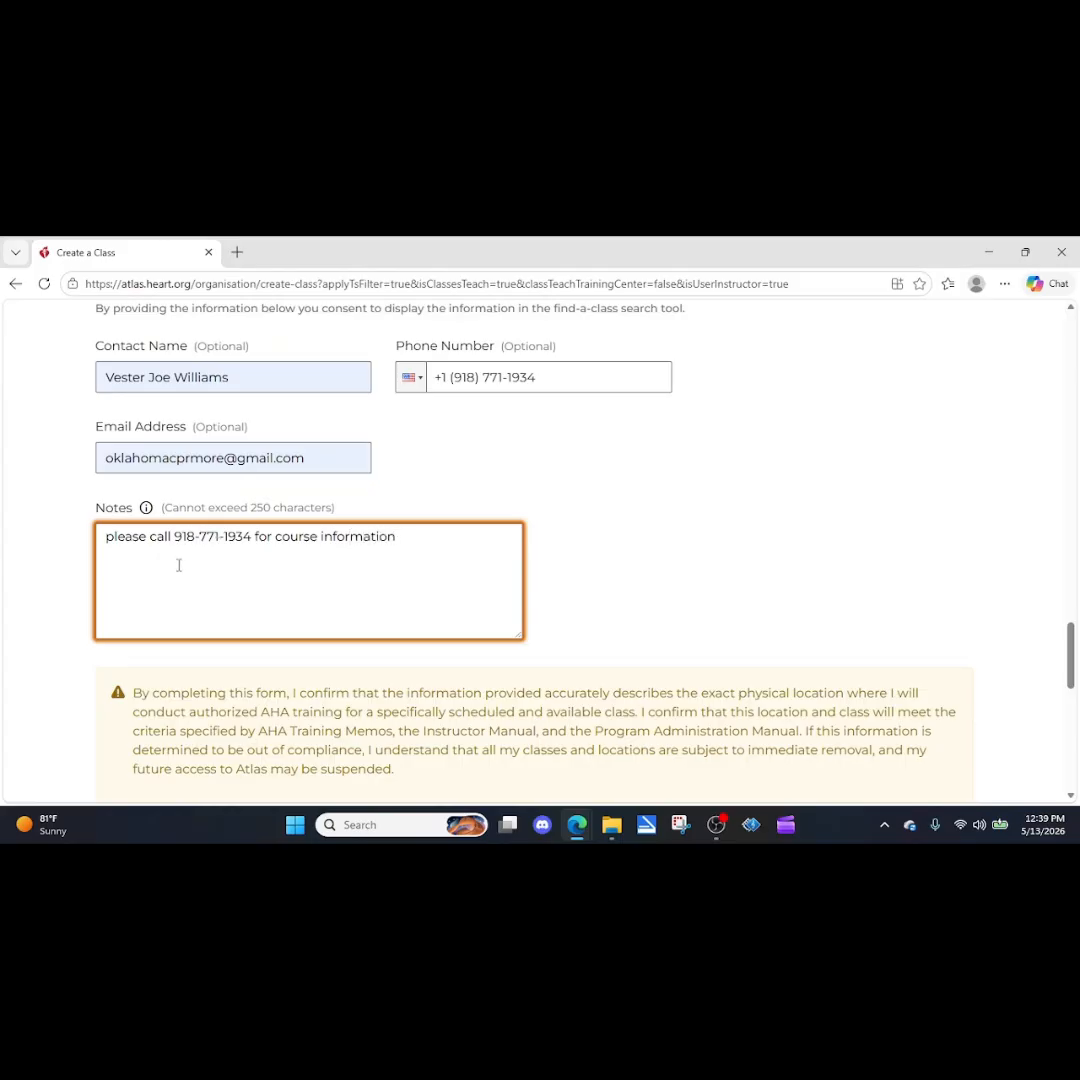
# Turn off recurring classes in the schedule and set the class date to May 14, 2026.
pyautogui.scroll(-1, 311, 571)
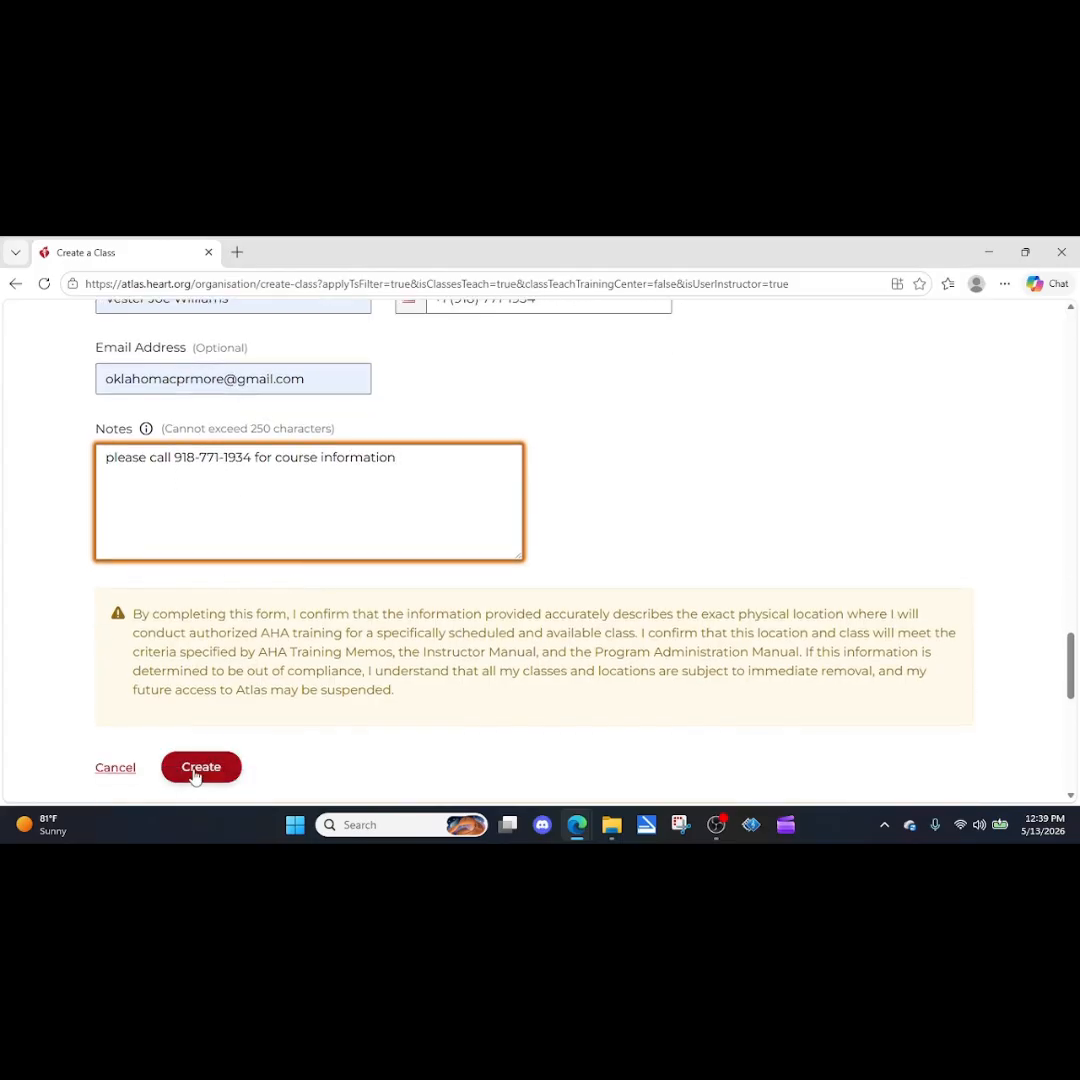
pyautogui.scroll(10, 420, 701)
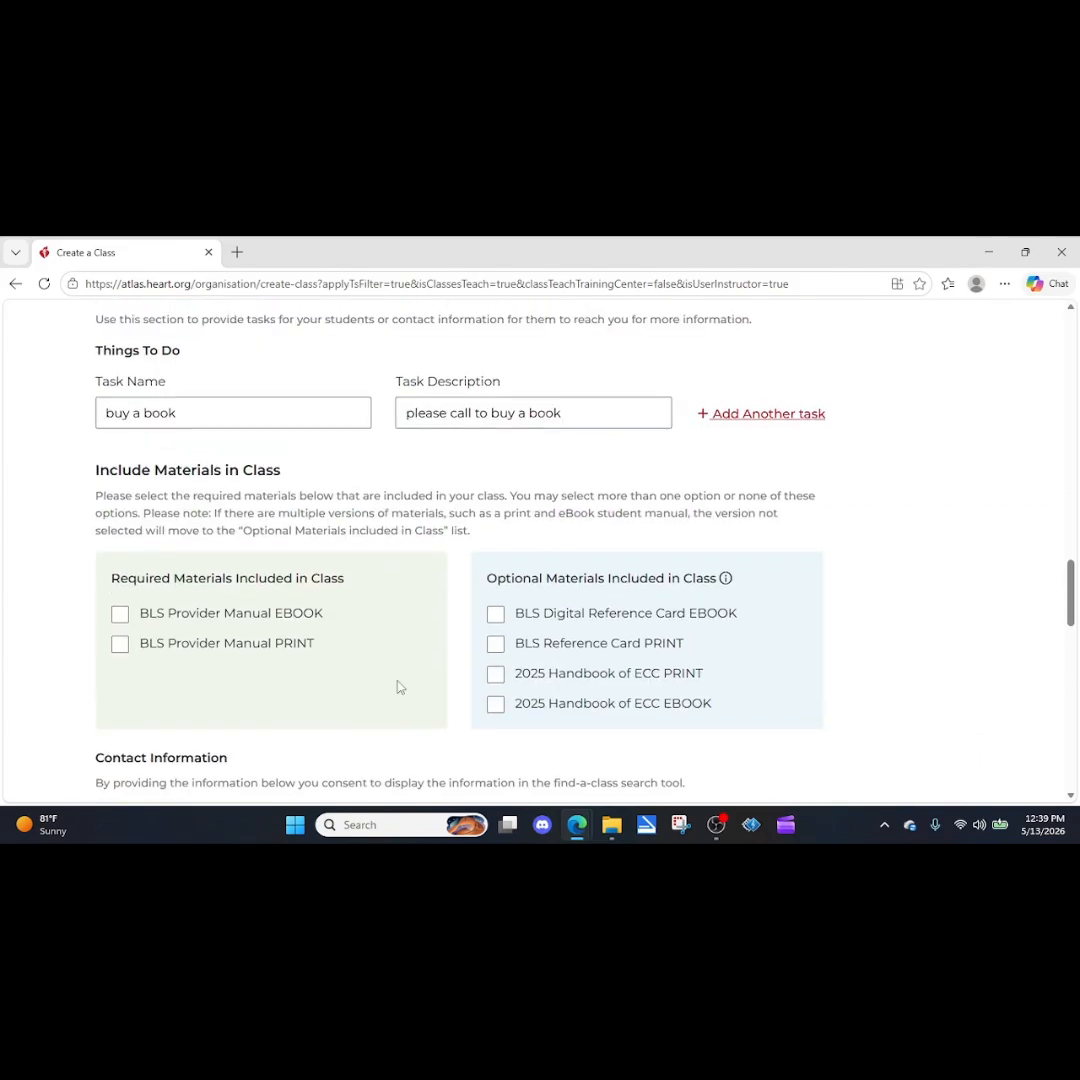
pyautogui.scroll(5, 335, 590)
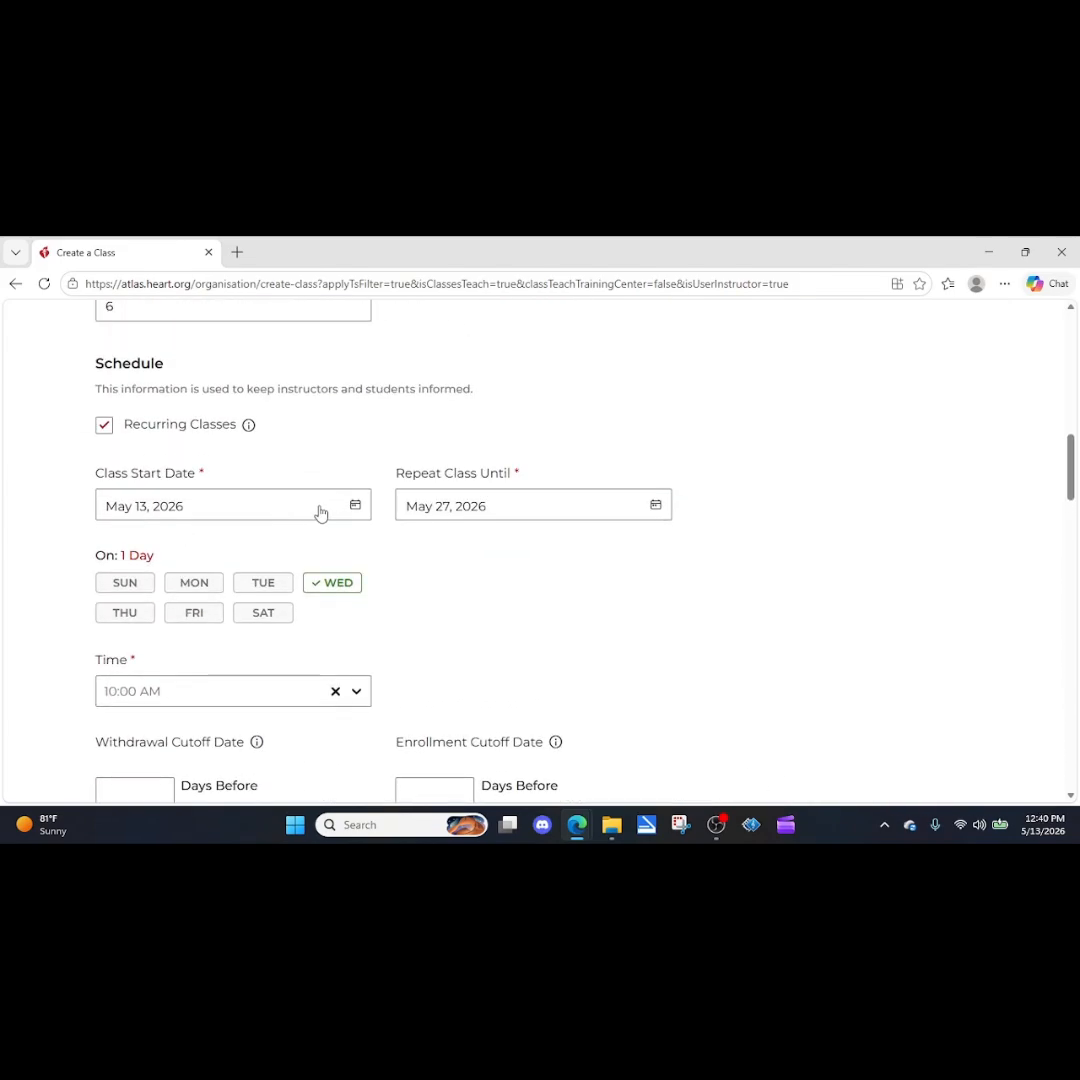
pyautogui.click(104, 425)
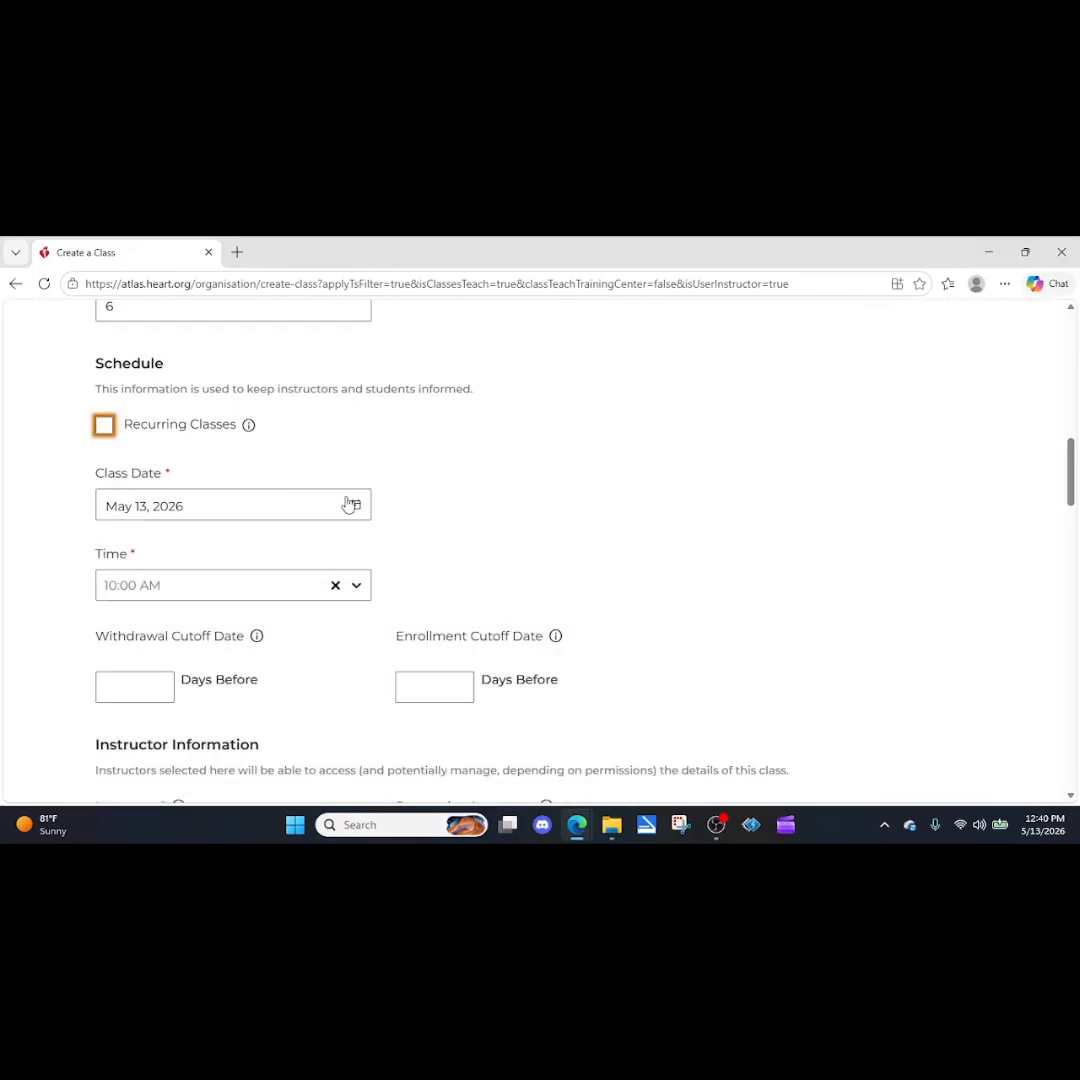
pyautogui.click(352, 507)
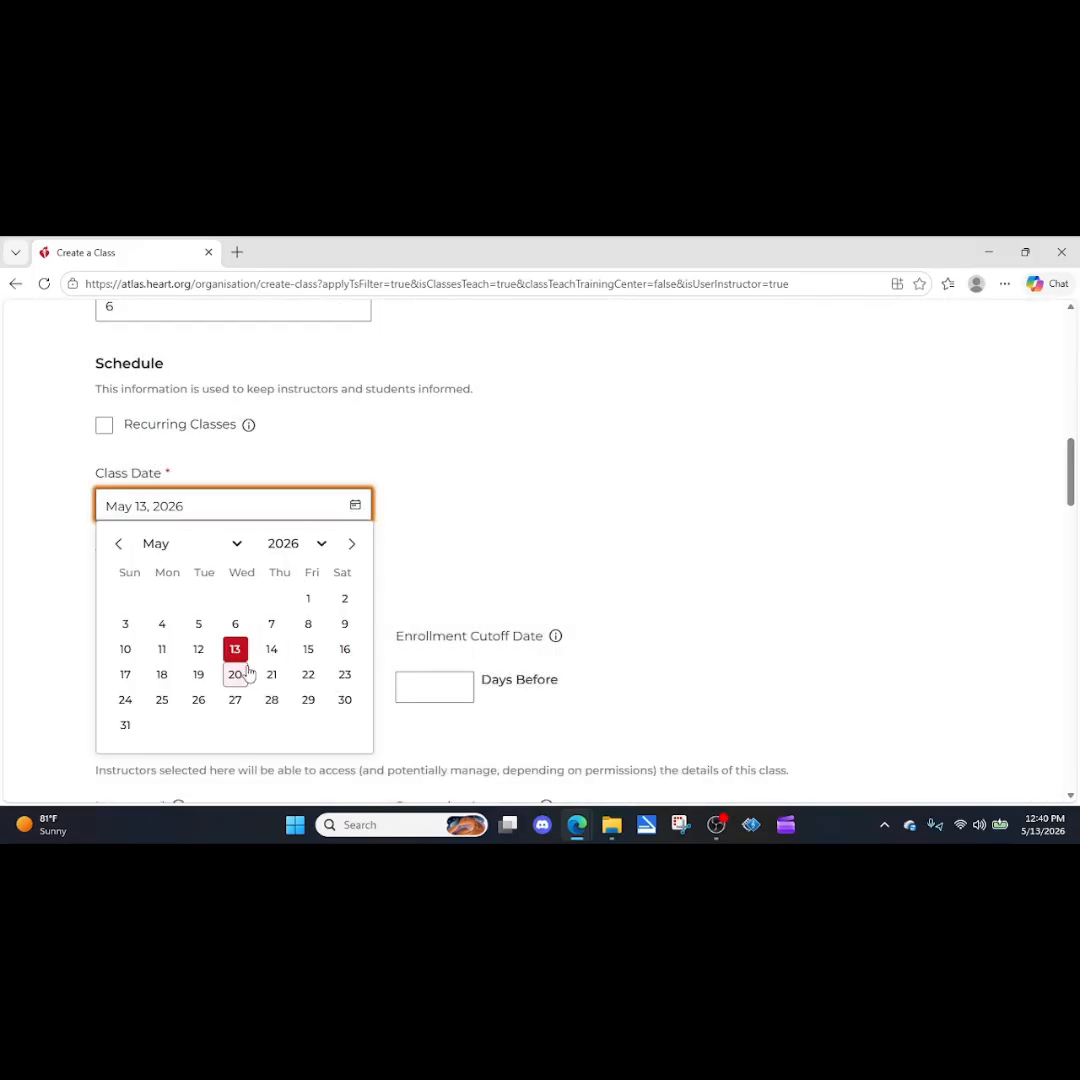
pyautogui.click(274, 649)
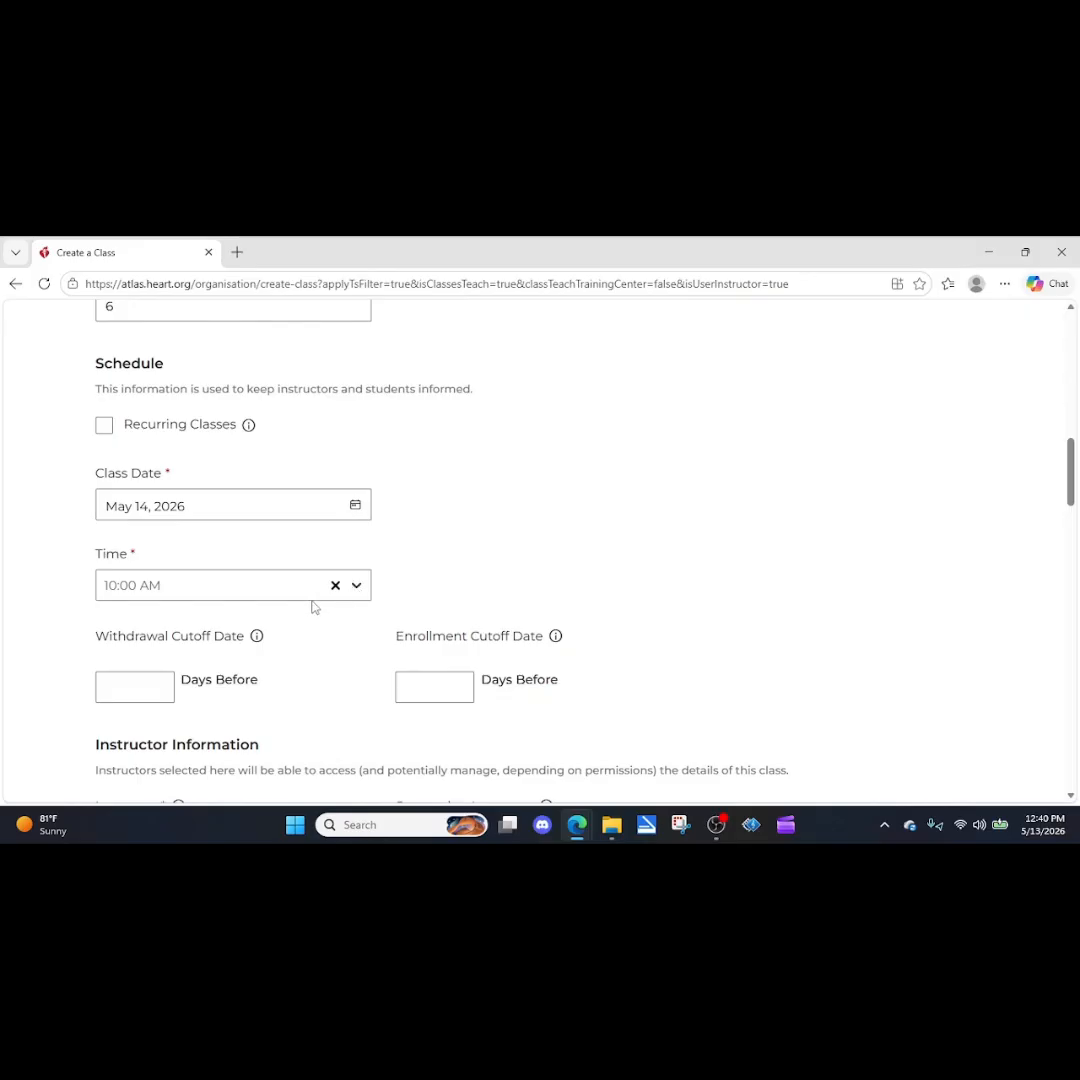
# Create the class from the completed form and look at its entry in the class list.
pyautogui.scroll(-1, 165, 651)
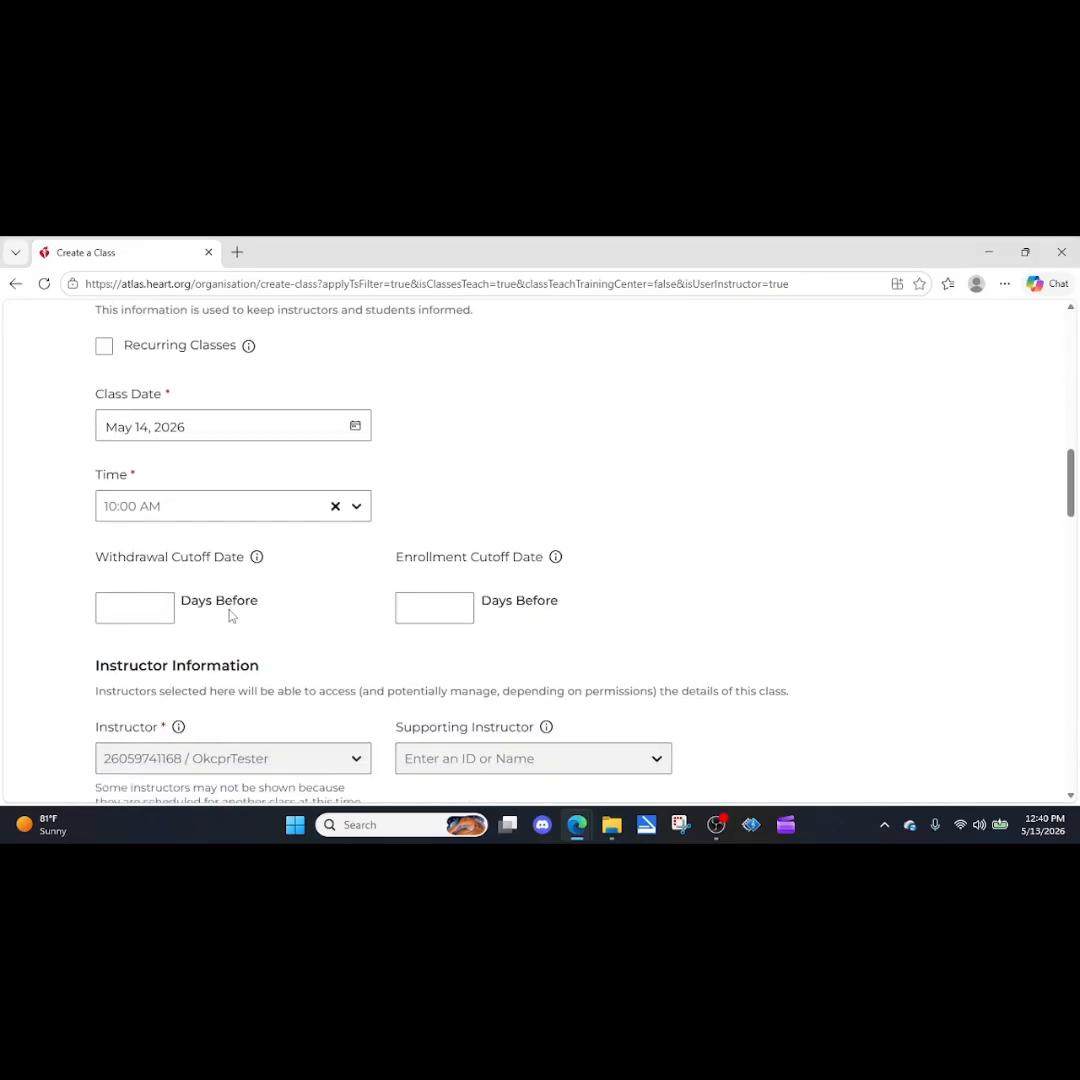
pyautogui.scroll(-1, 230, 616)
pyautogui.scroll(-1, 362, 690)
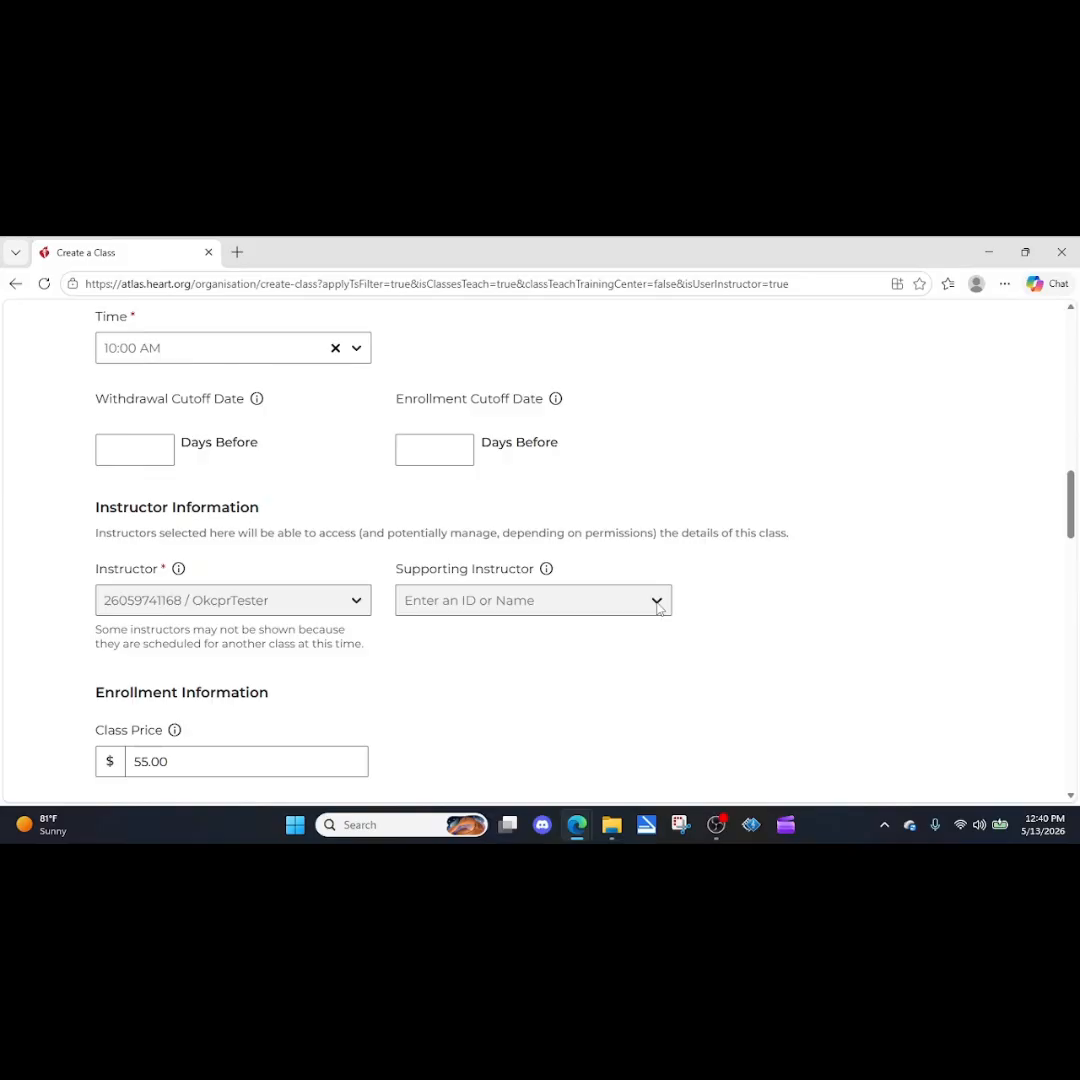
pyautogui.scroll(-1, 323, 680)
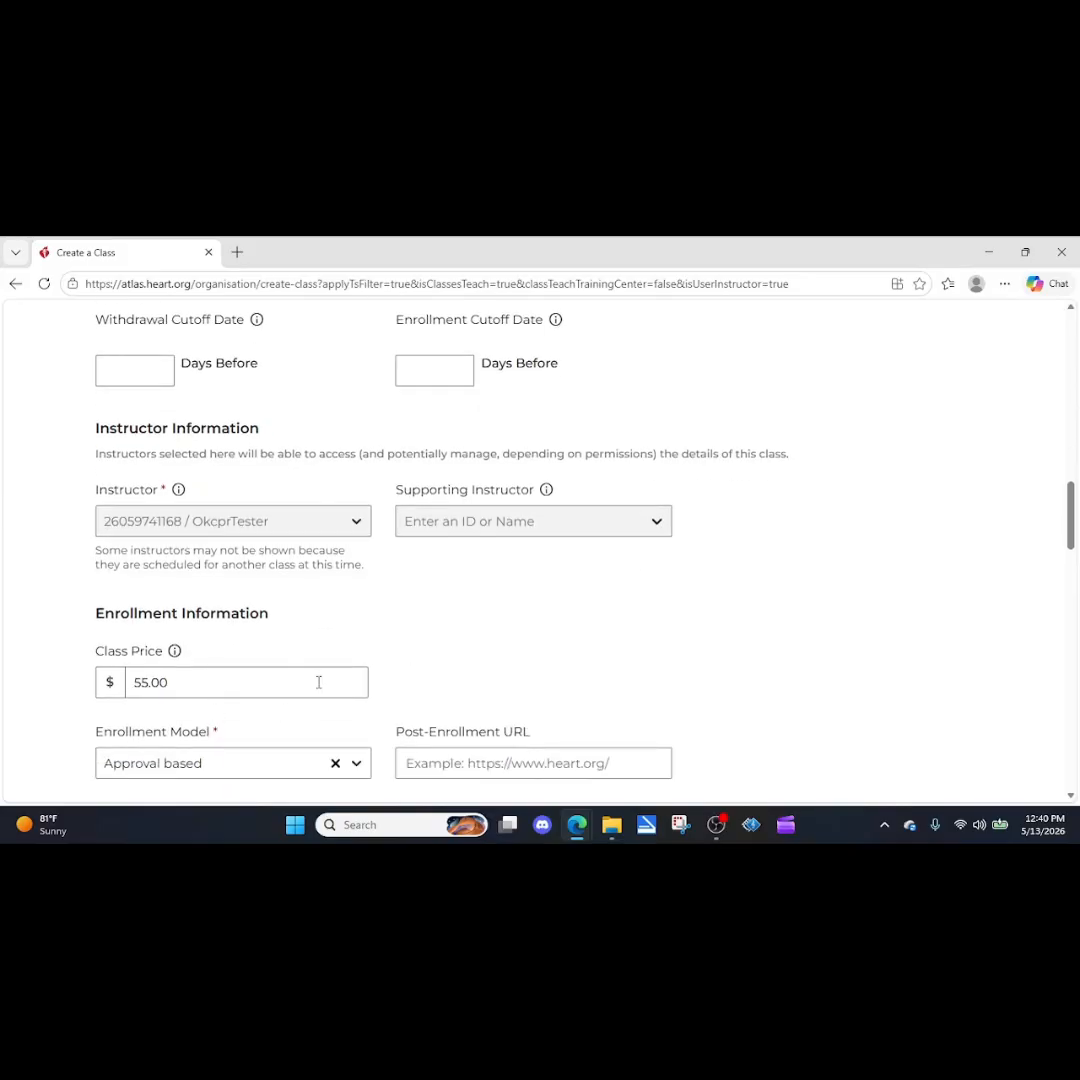
pyautogui.scroll(-1, 440, 688)
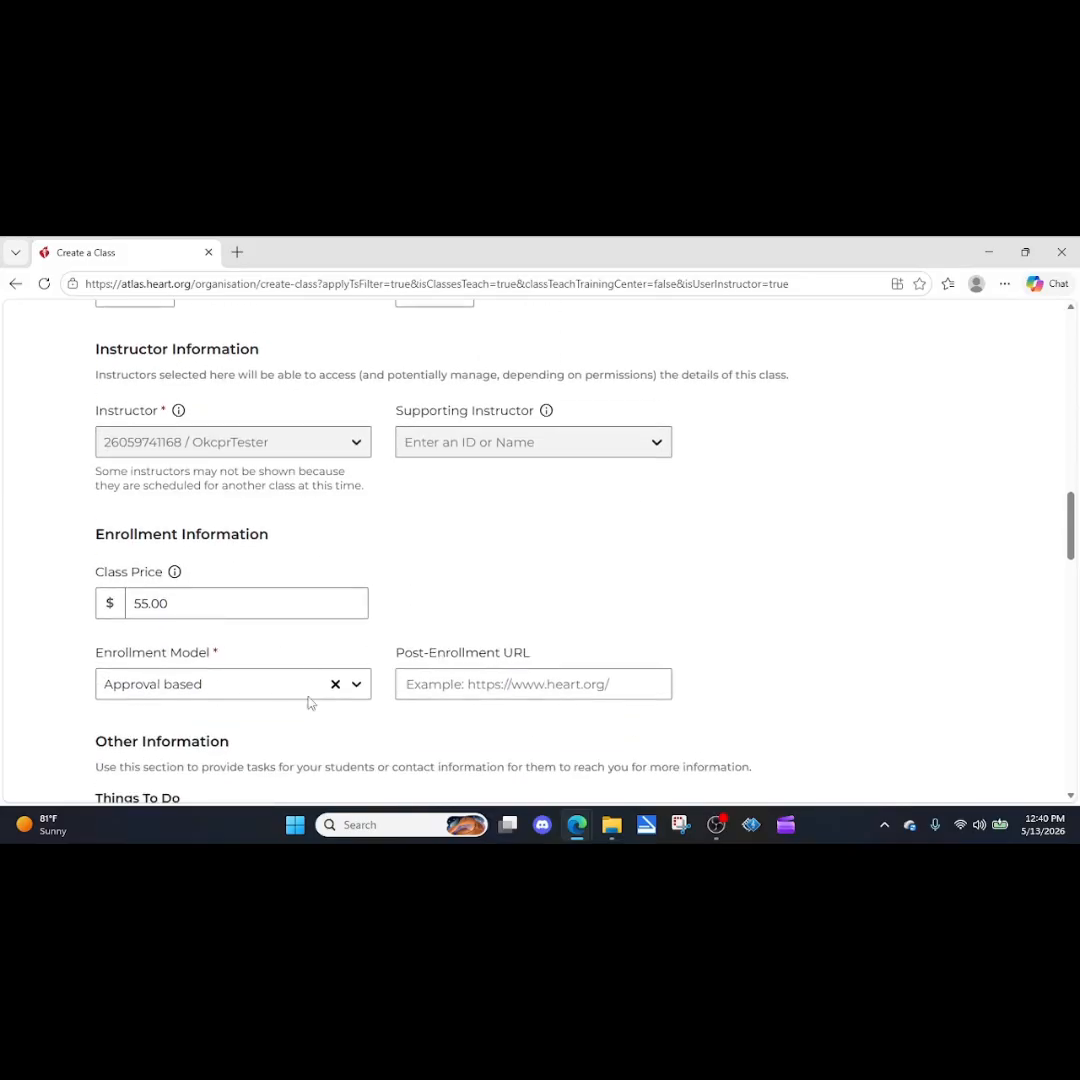
pyautogui.scroll(-4, 222, 644)
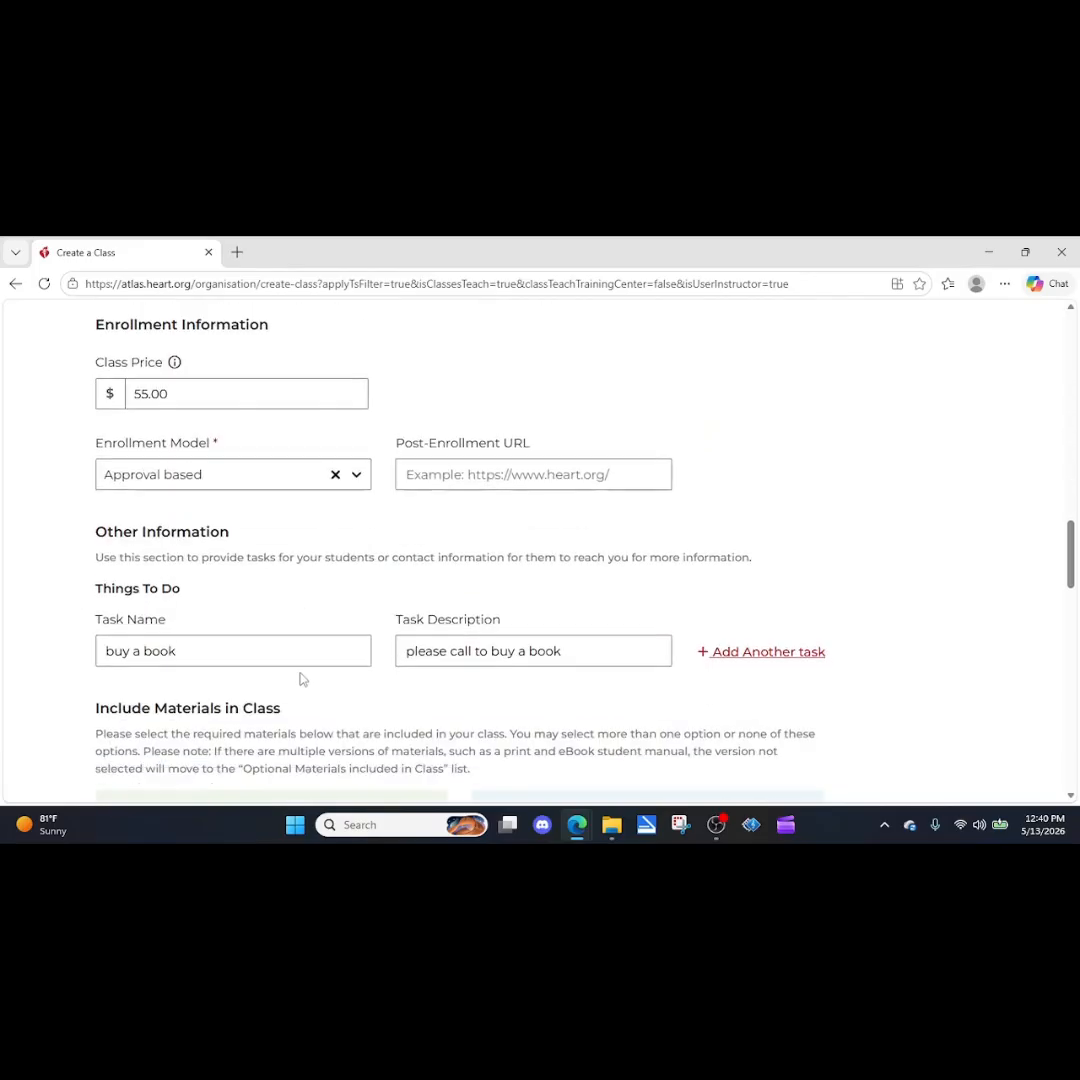
pyautogui.scroll(-6, 350, 664)
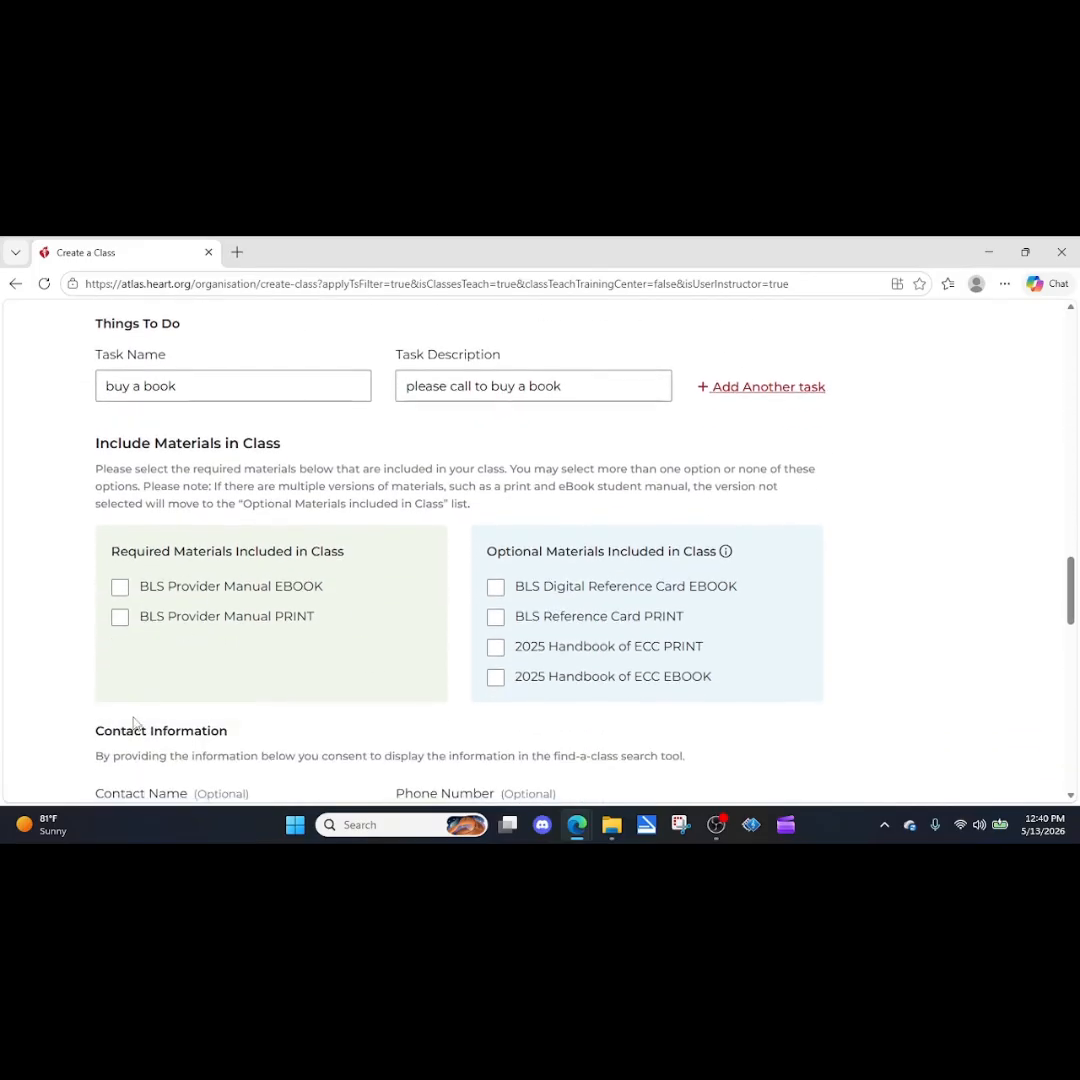
pyautogui.scroll(-4, 347, 666)
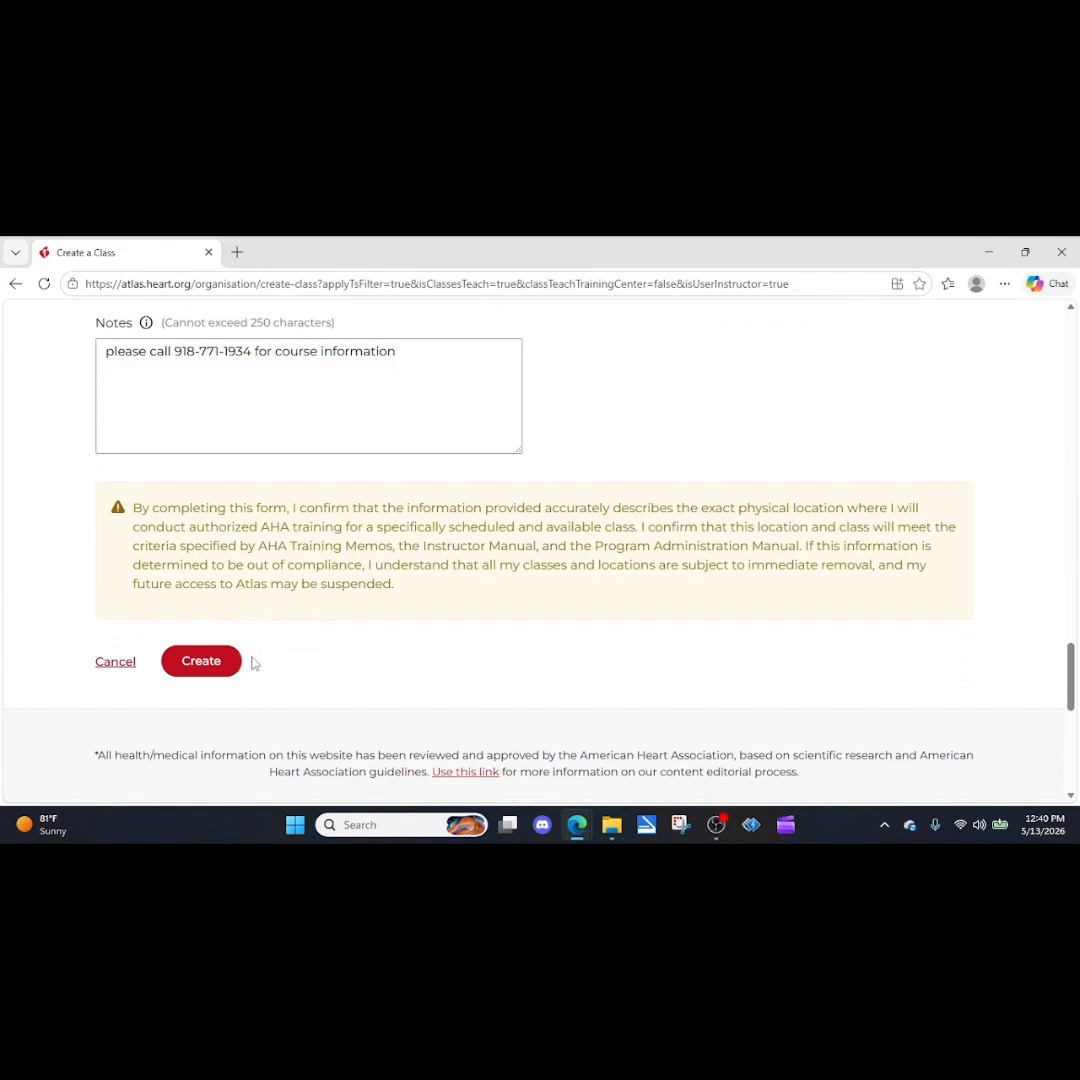
pyautogui.click(205, 663)
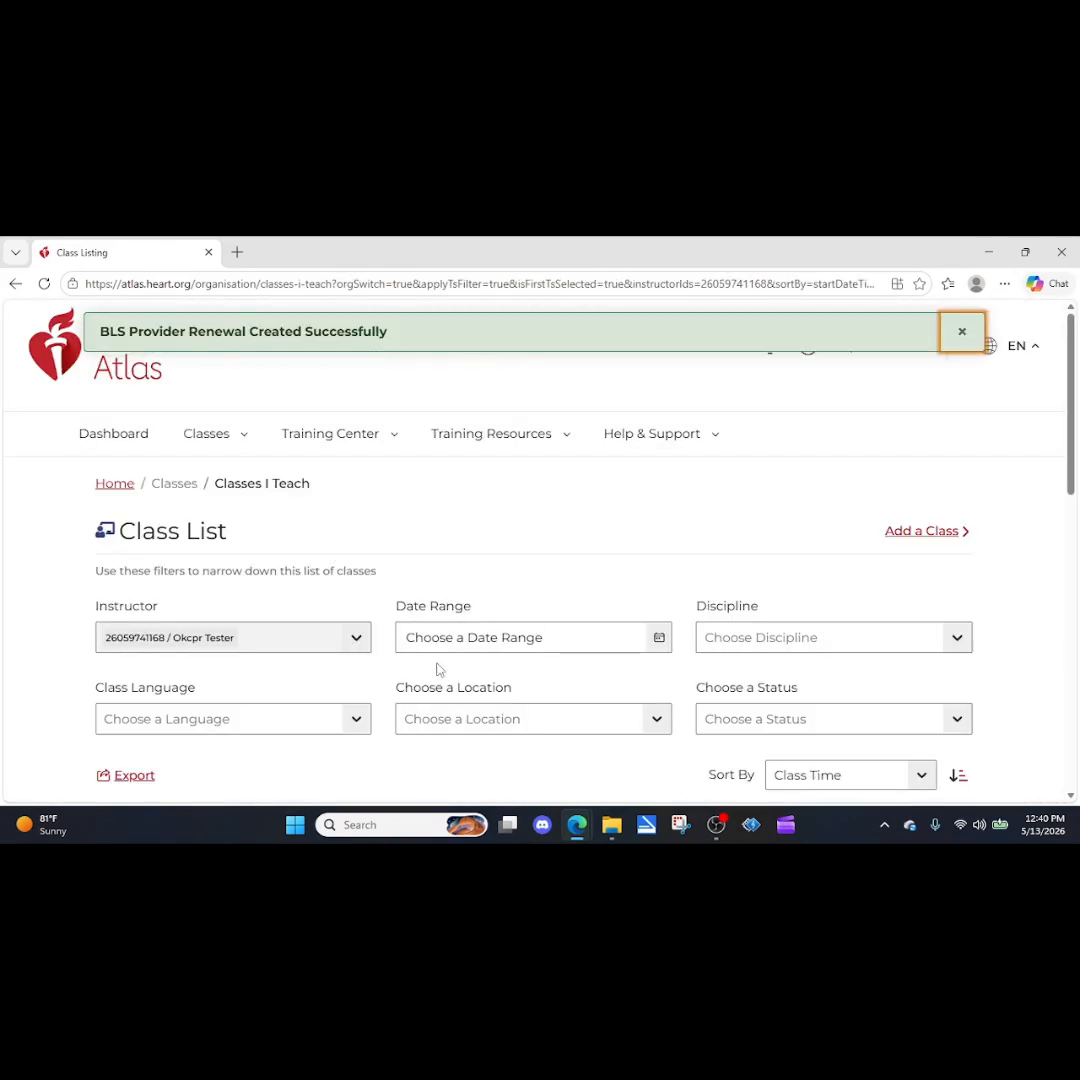
pyautogui.scroll(-2, 630, 508)
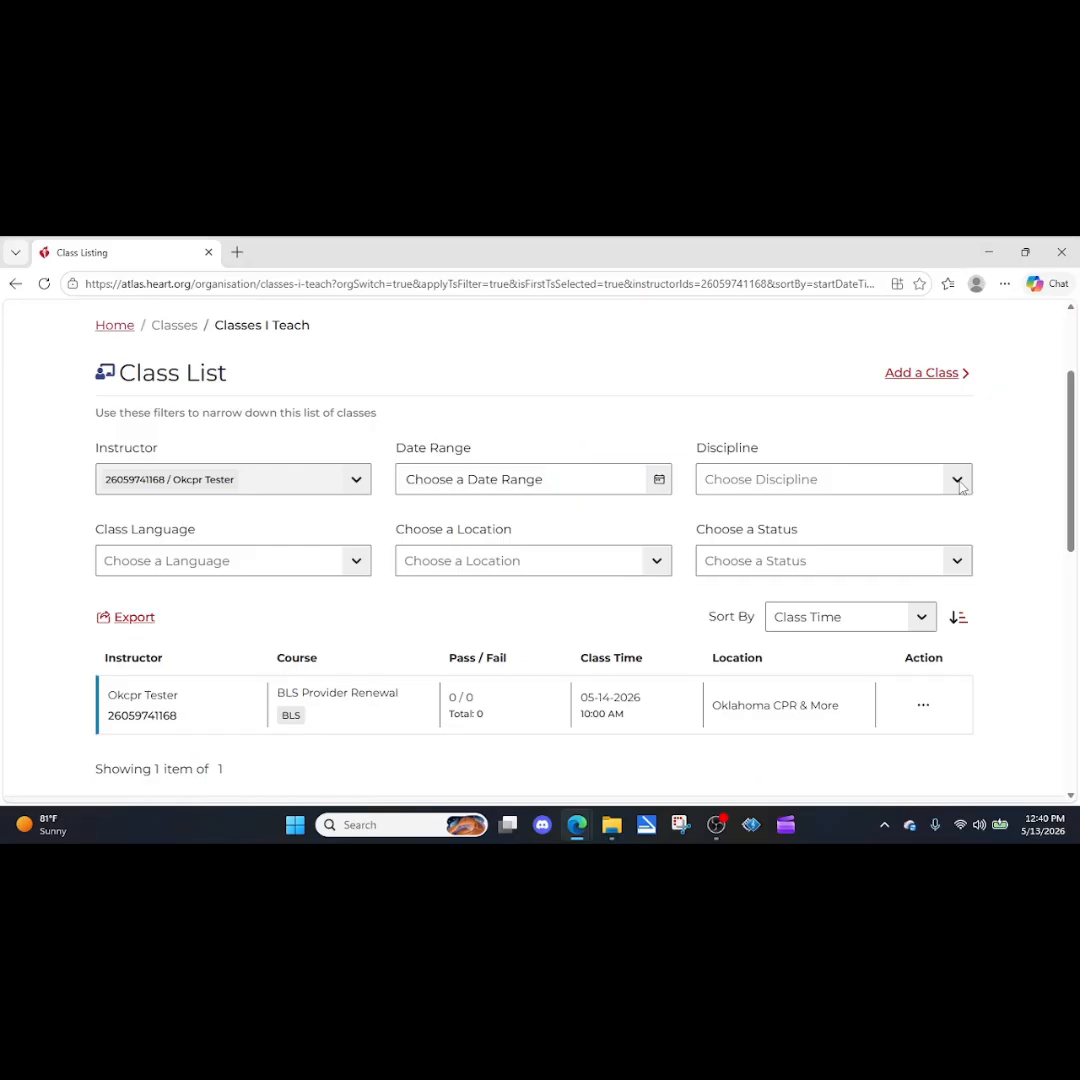
# Filter the class list to the date range May 14, 2026 to May 30, 2026.
pyautogui.click(959, 485)
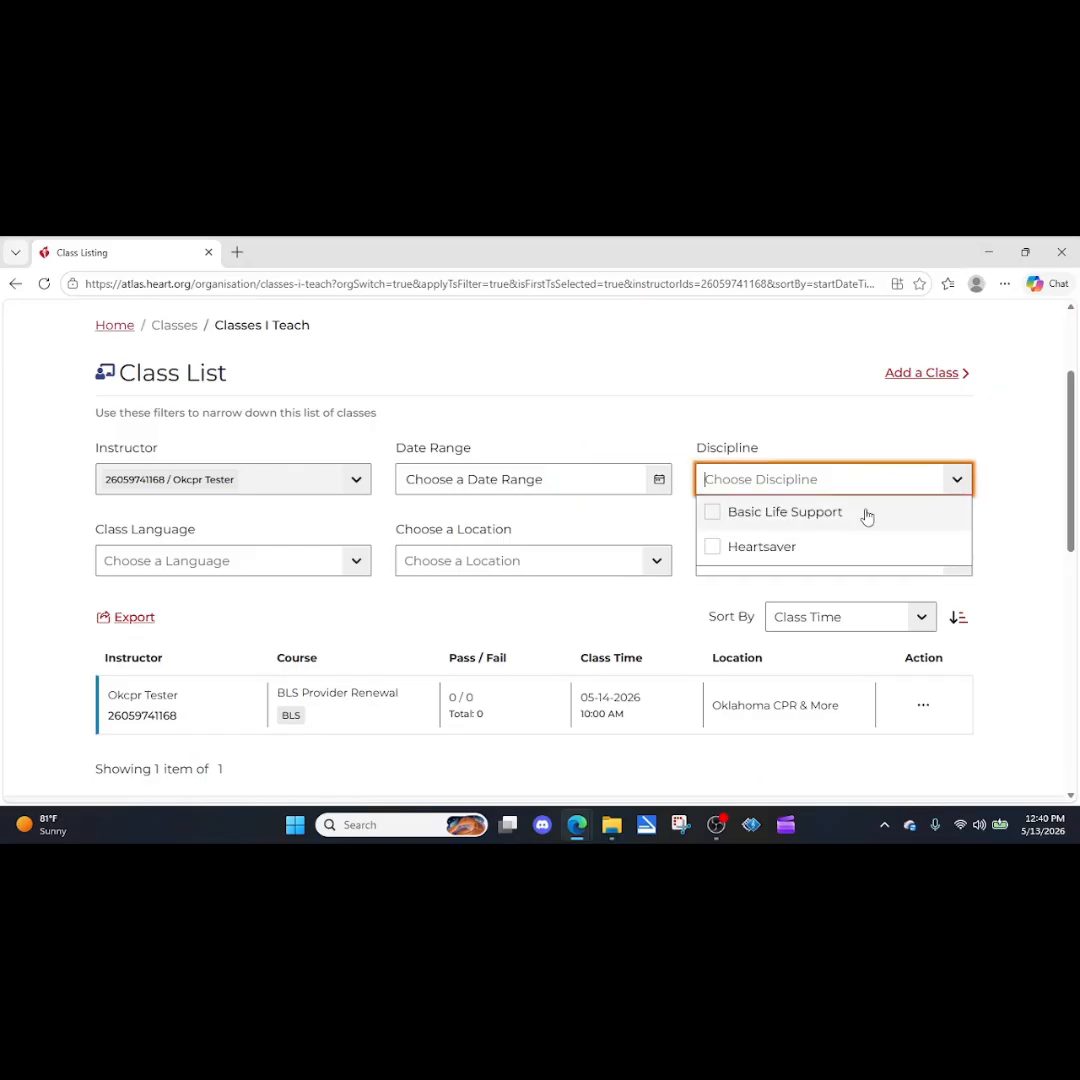
pyautogui.click(752, 430)
pyautogui.click(658, 489)
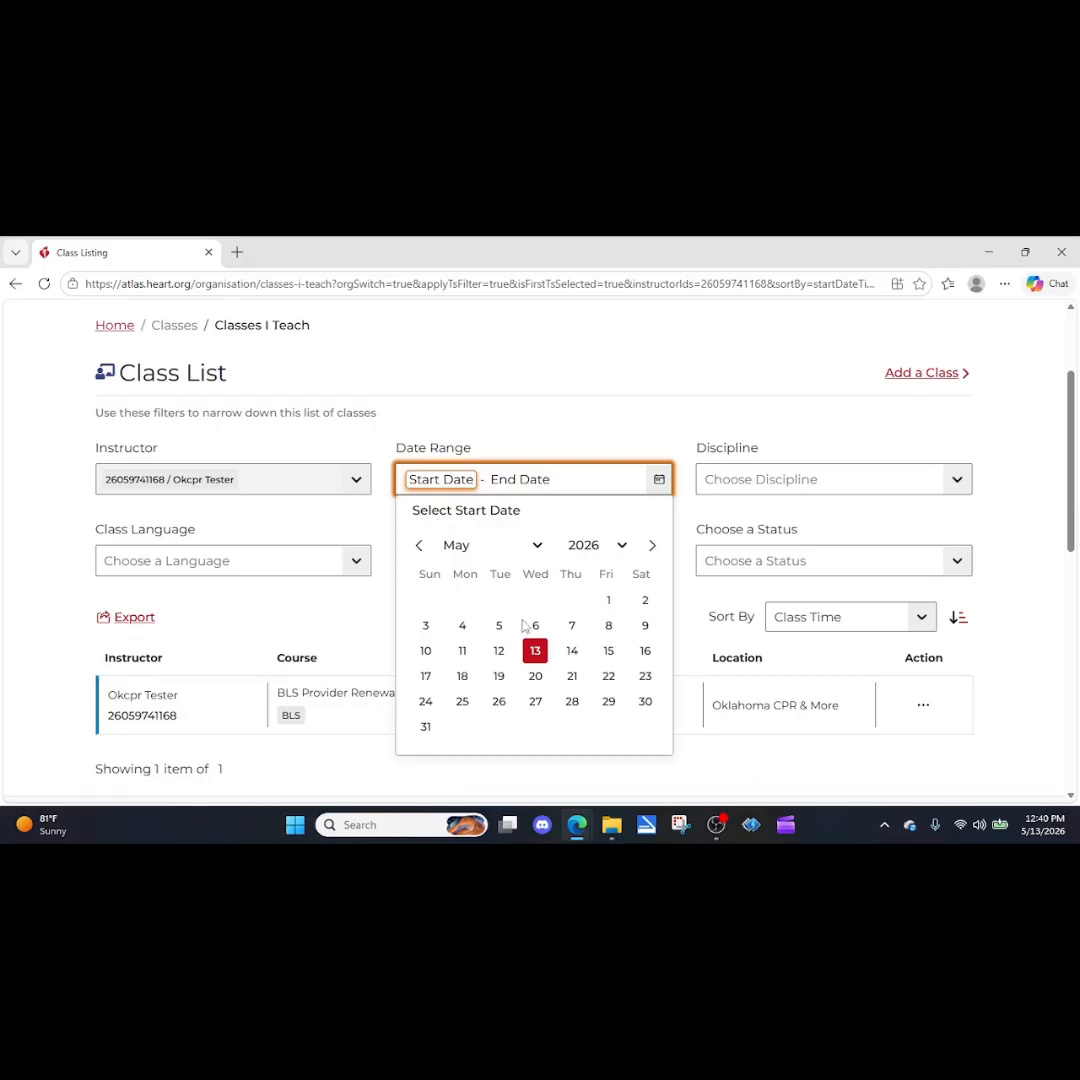
pyautogui.click(572, 651)
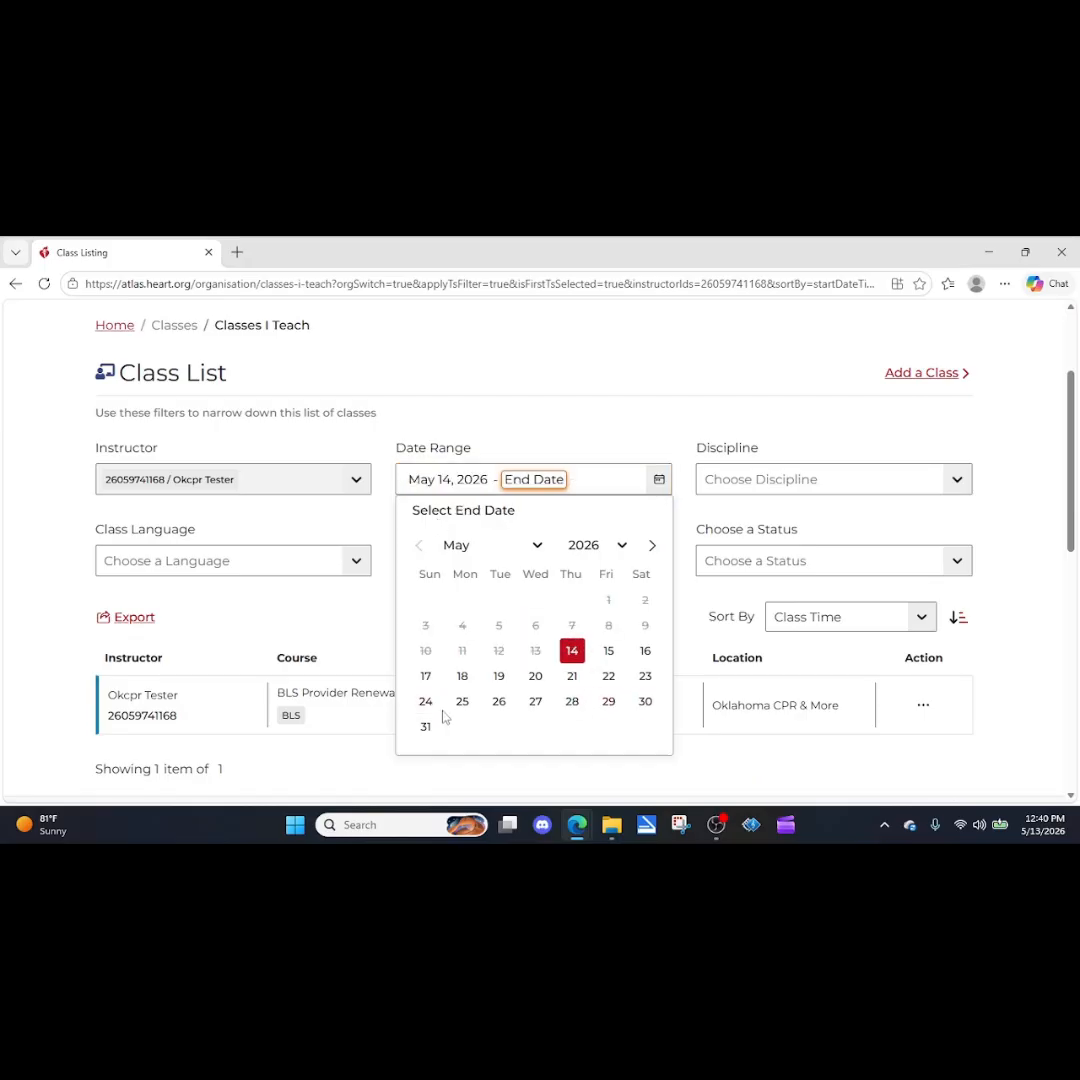
pyautogui.click(650, 710)
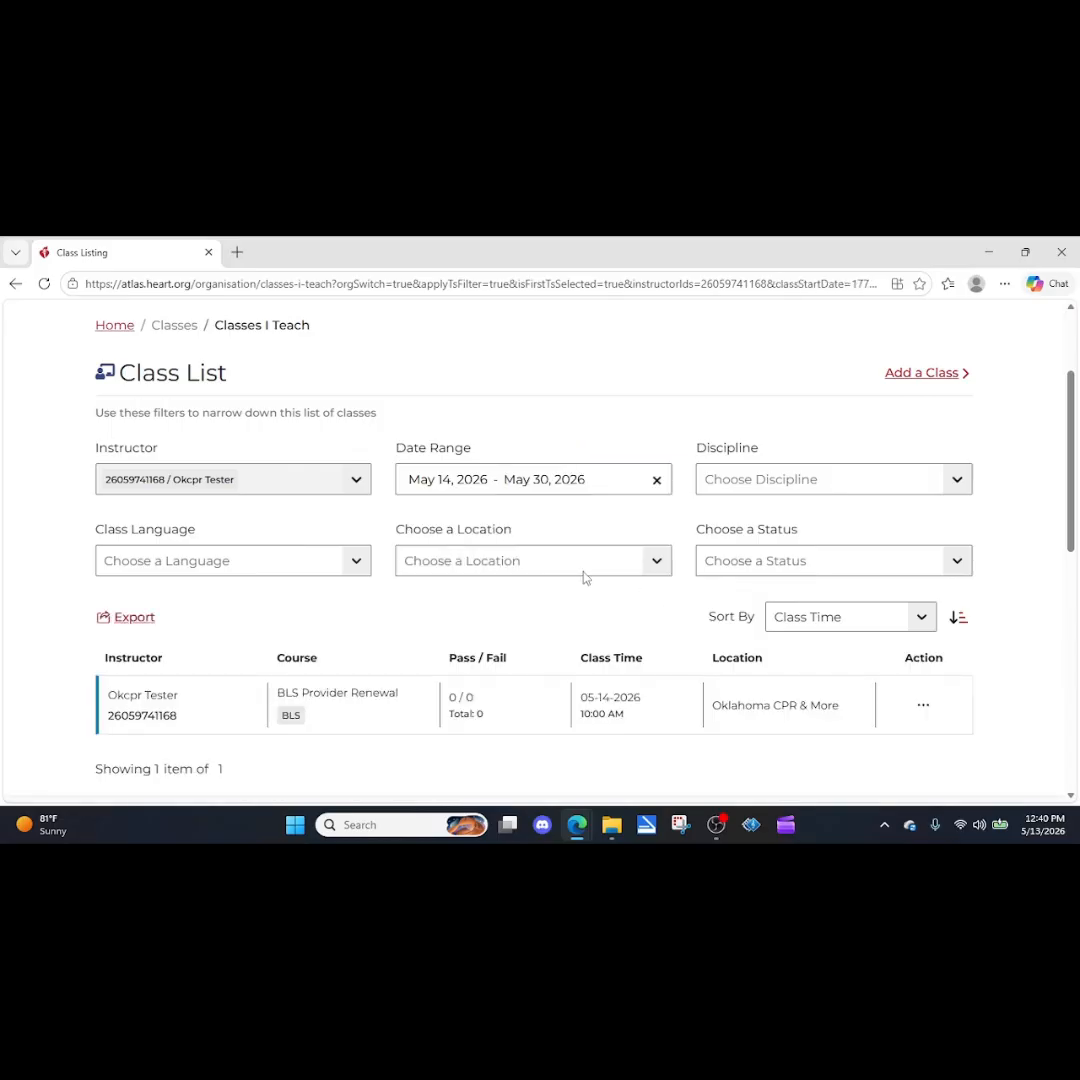
pyautogui.scroll(-1, 583, 576)
pyautogui.scroll(-1, 558, 575)
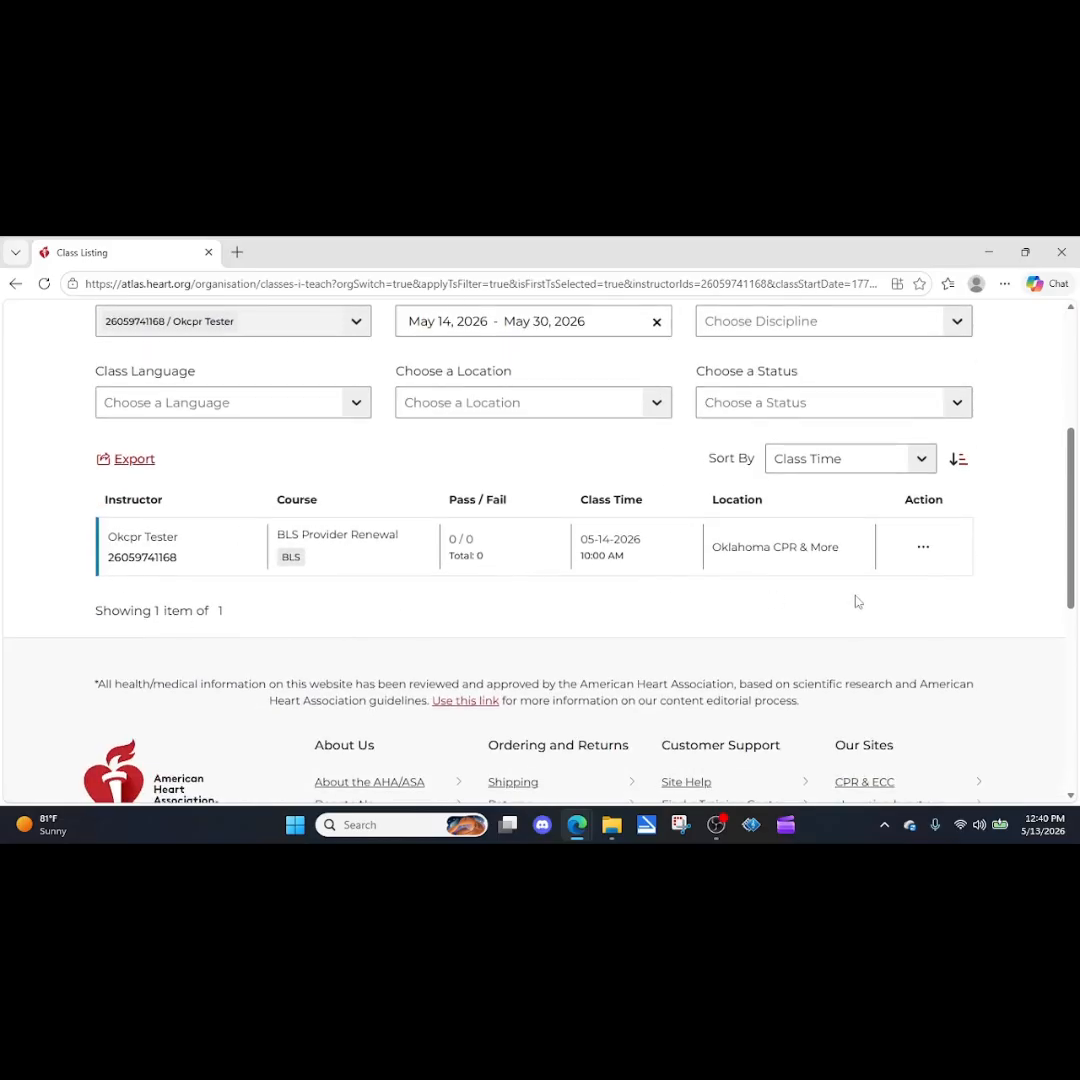
# Open the BLS Provider Renewal class for viewing and look over its details and student roster.
pyautogui.click(923, 550)
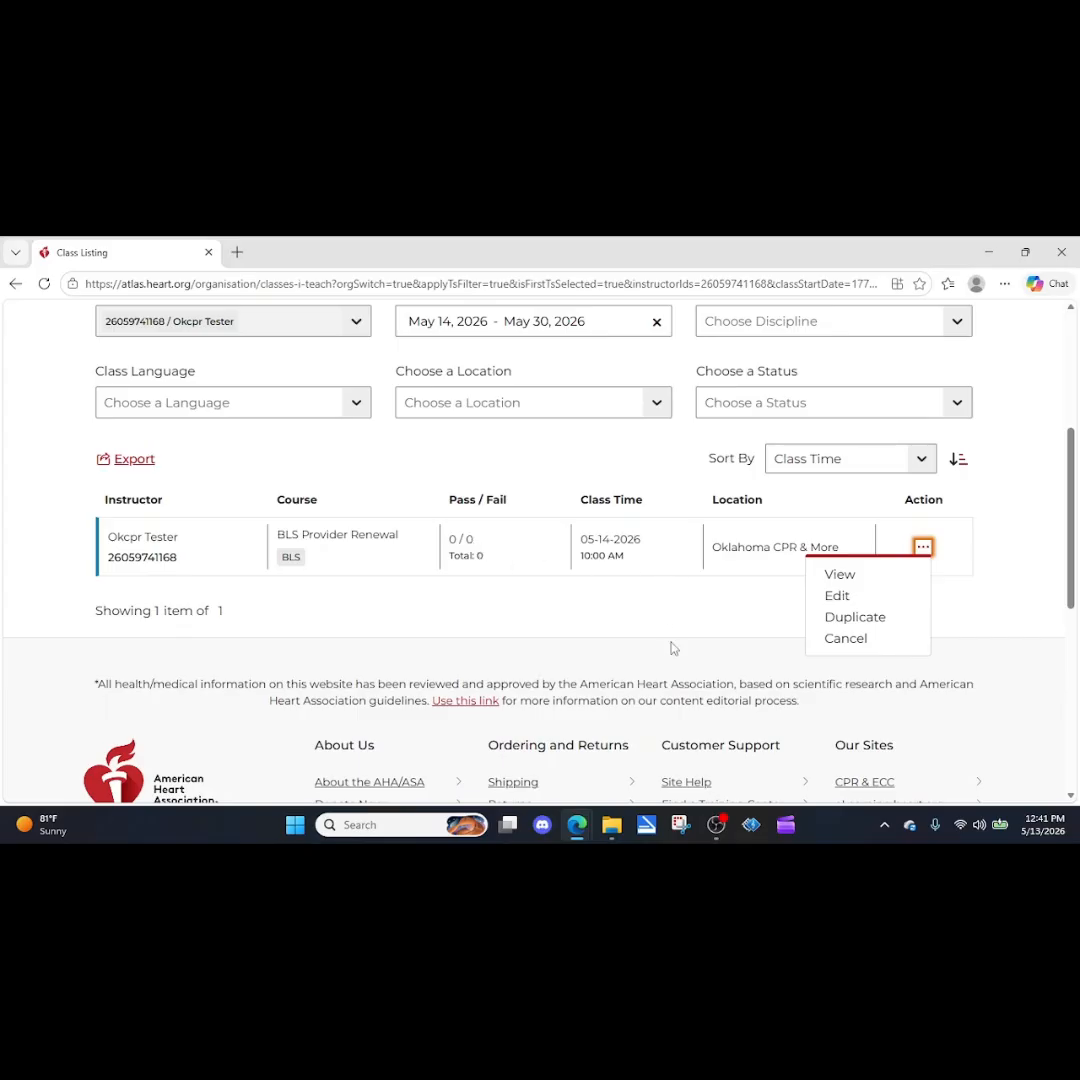
pyautogui.click(694, 627)
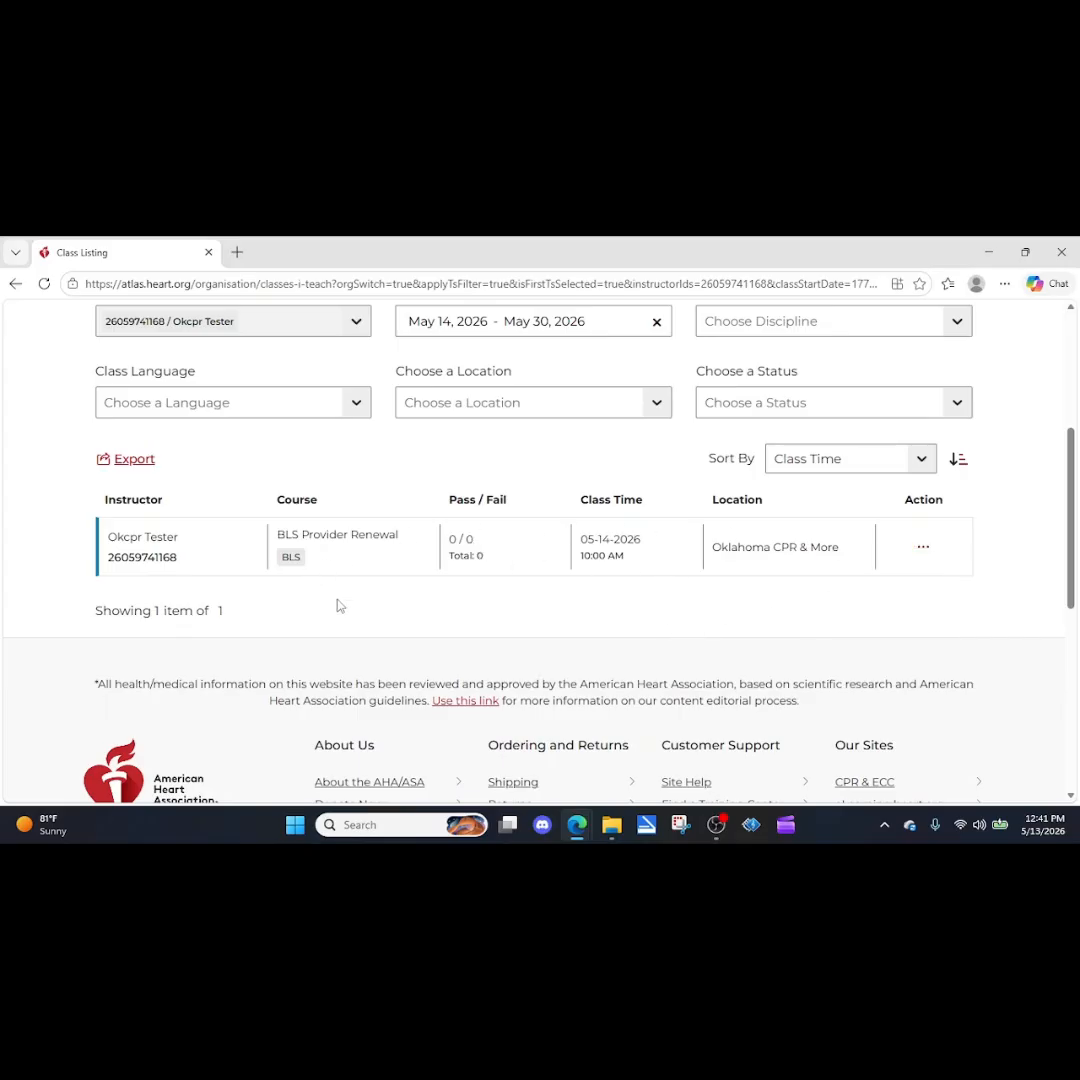
pyautogui.click(923, 548)
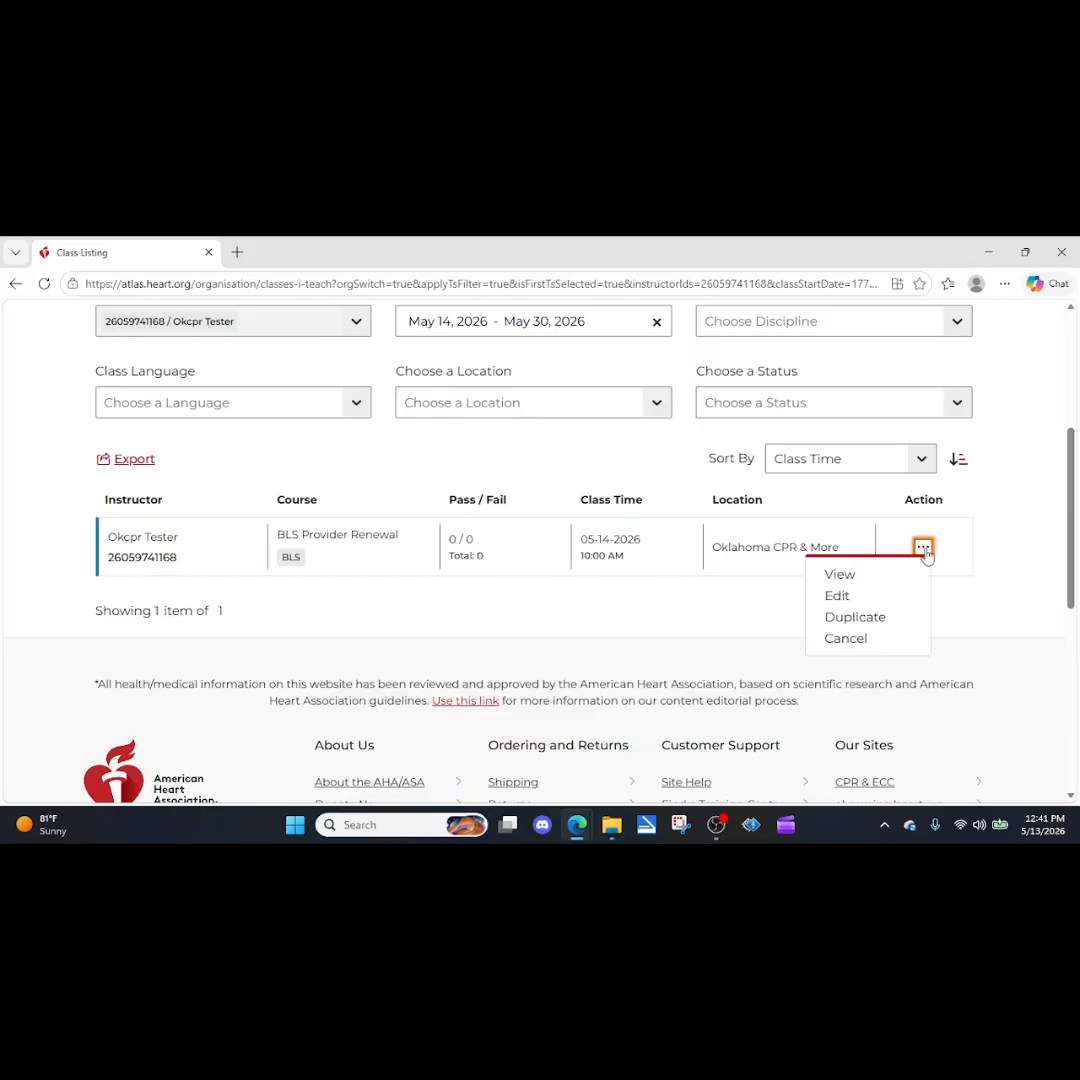
pyautogui.click(841, 578)
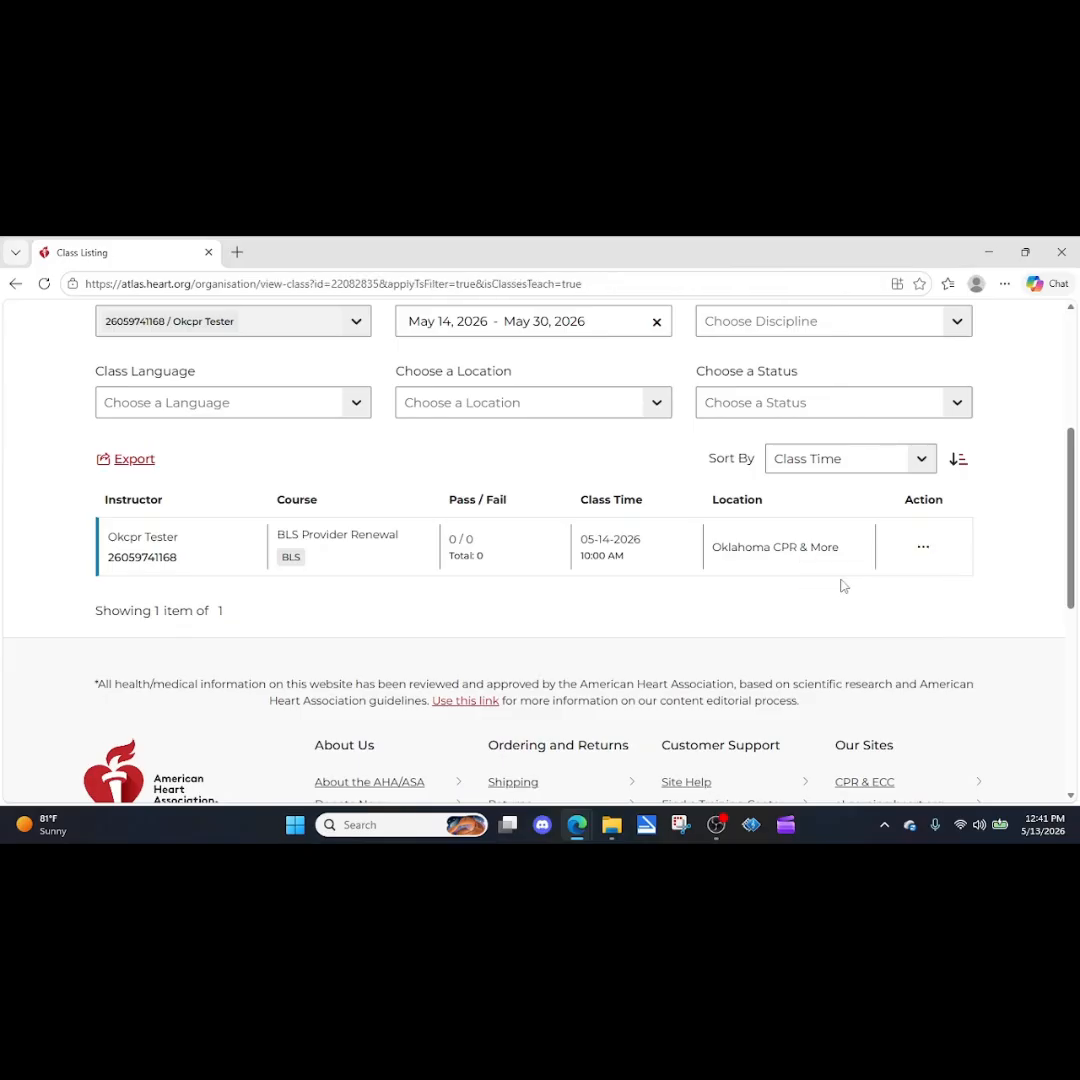
pyautogui.scroll(-1, 645, 563)
pyautogui.scroll(-2, 645, 563)
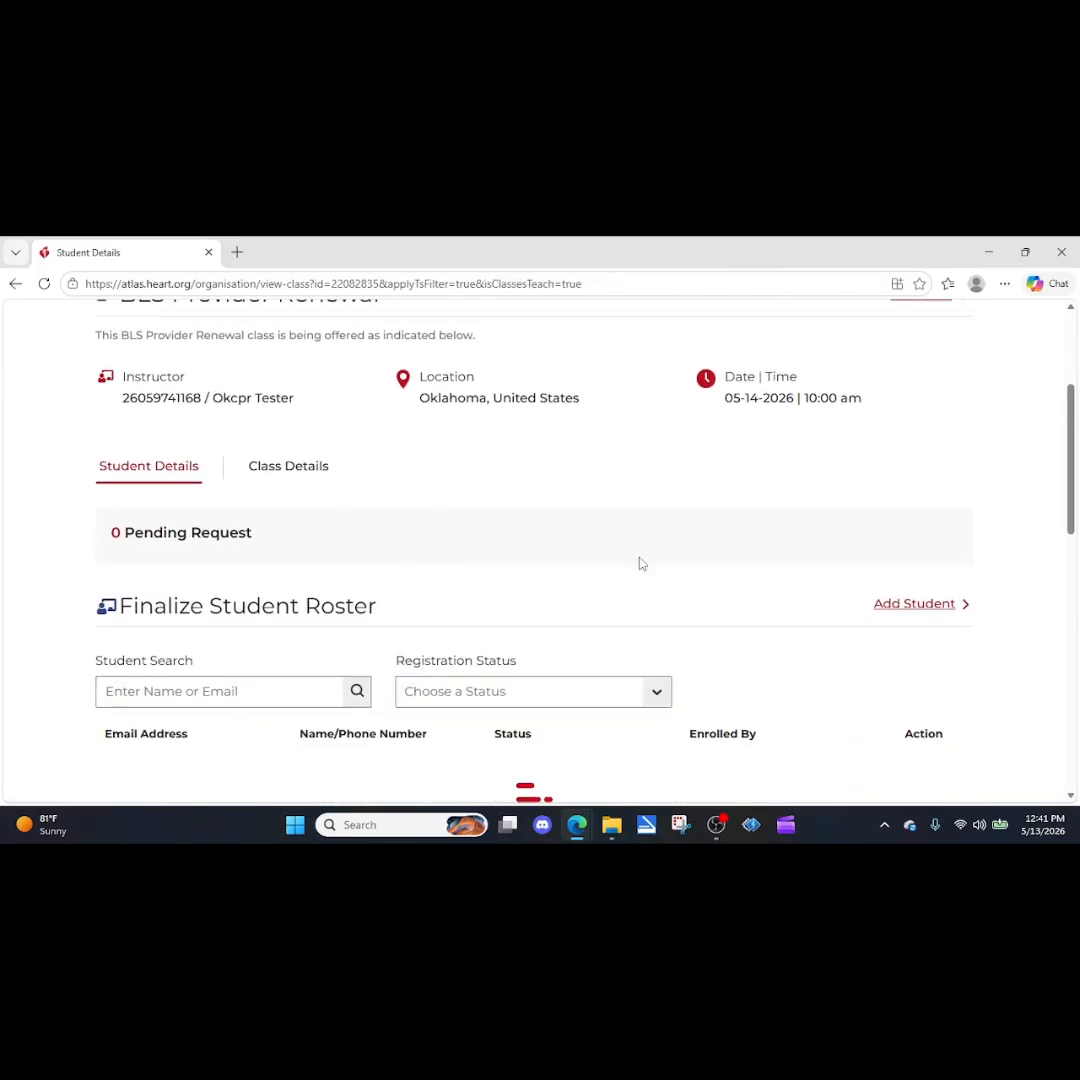
pyautogui.scroll(3, 911, 446)
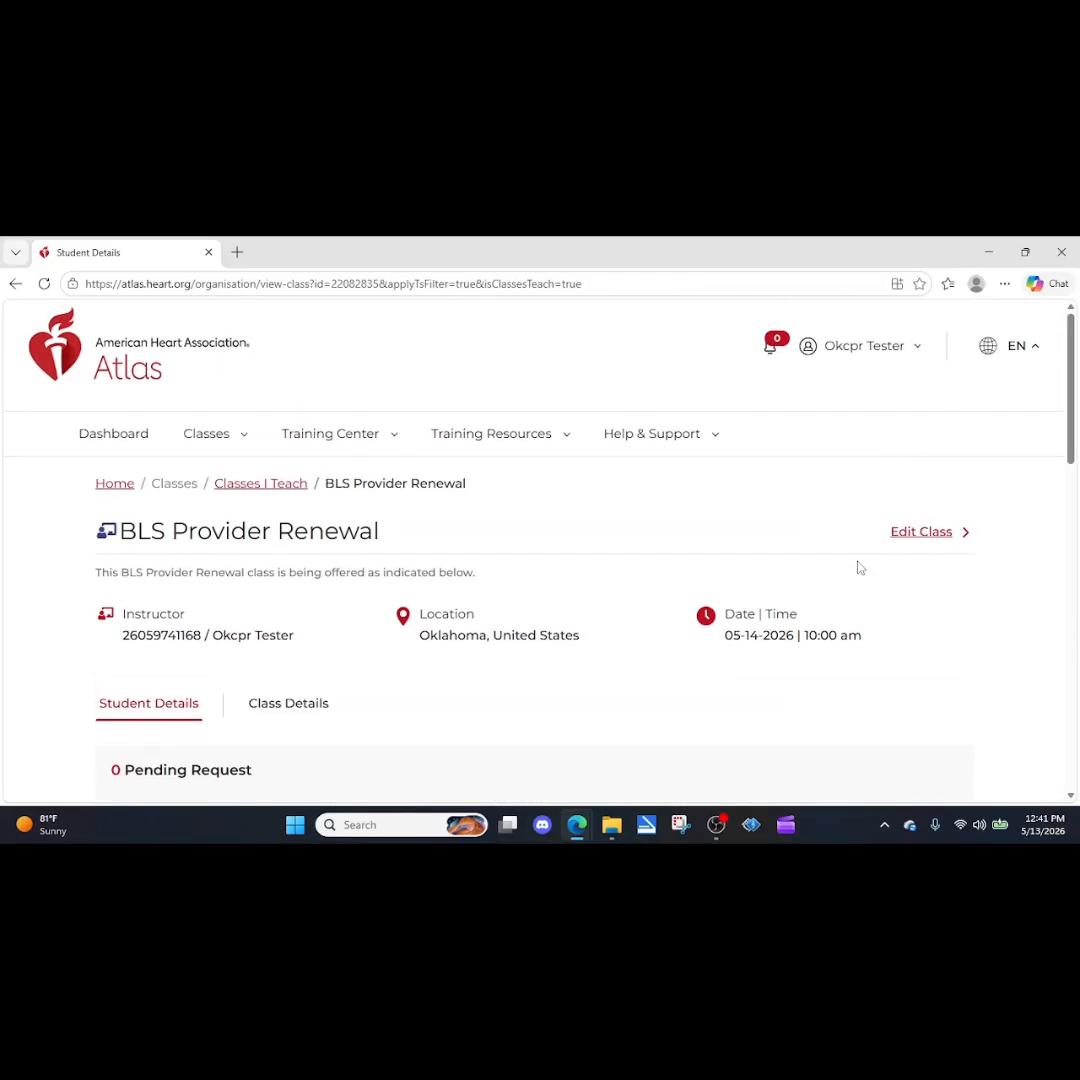
pyautogui.scroll(-2, 869, 572)
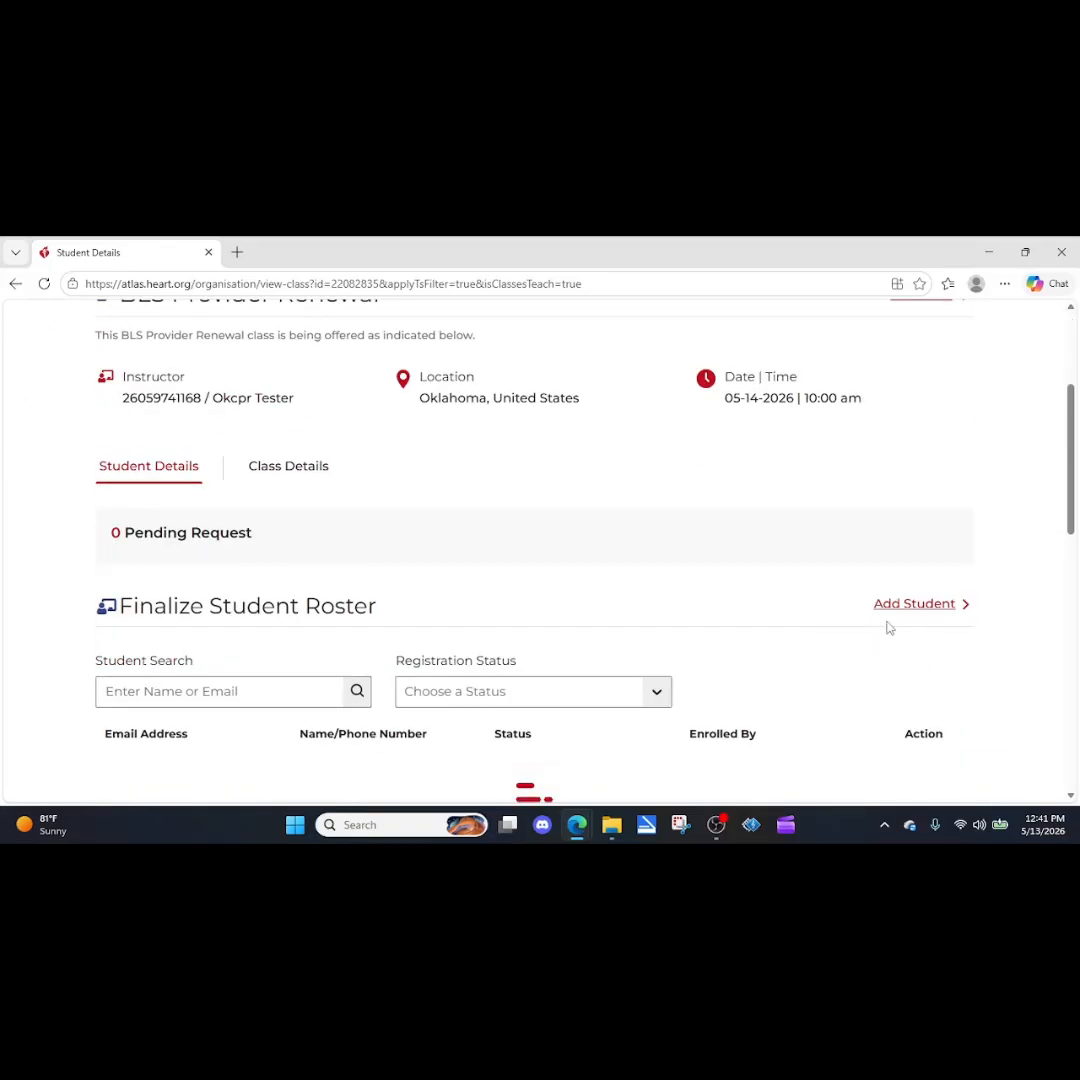
pyautogui.scroll(-2, 885, 628)
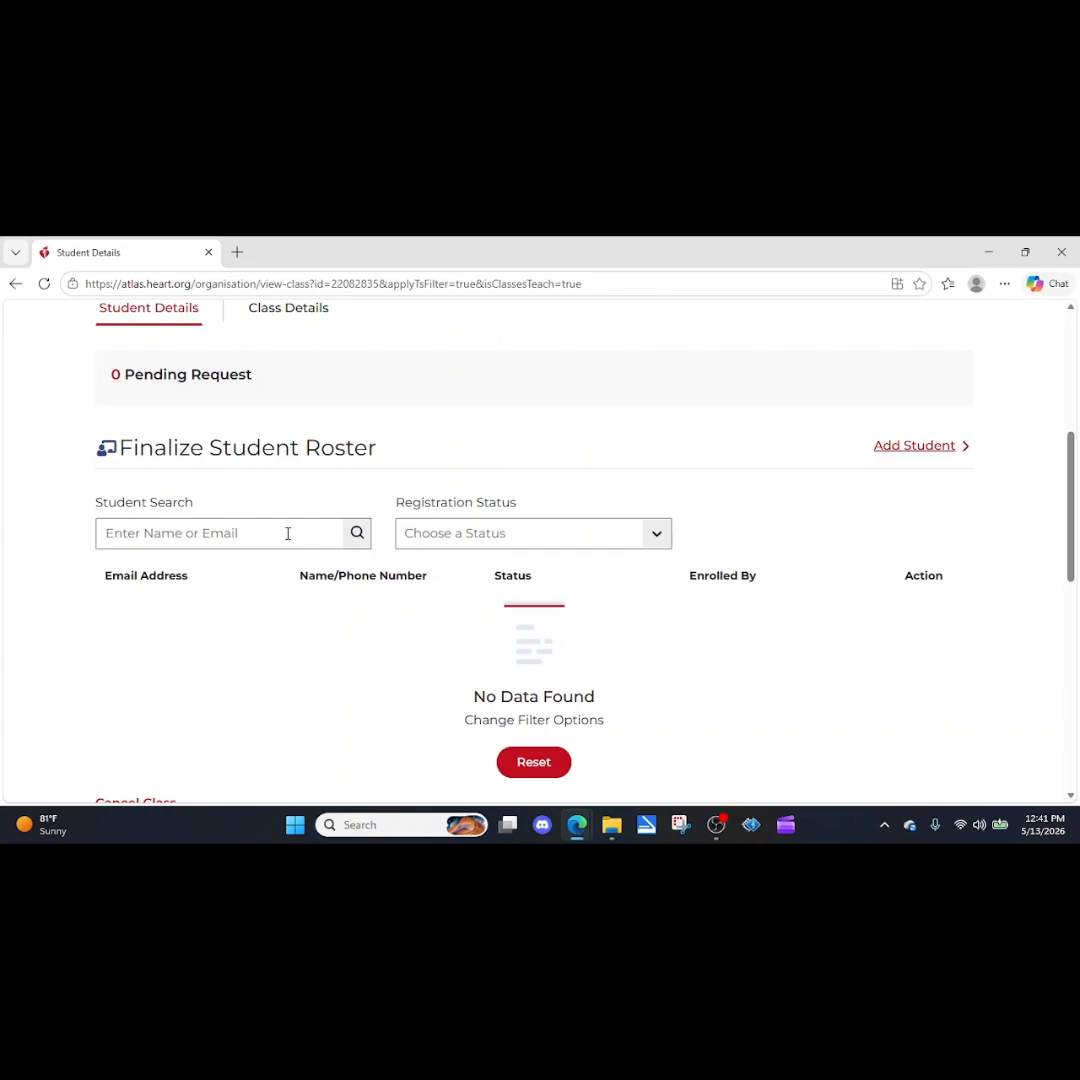
# Add a single student to the class roster with the student's first name, last name and email address.
pyautogui.click(942, 450)
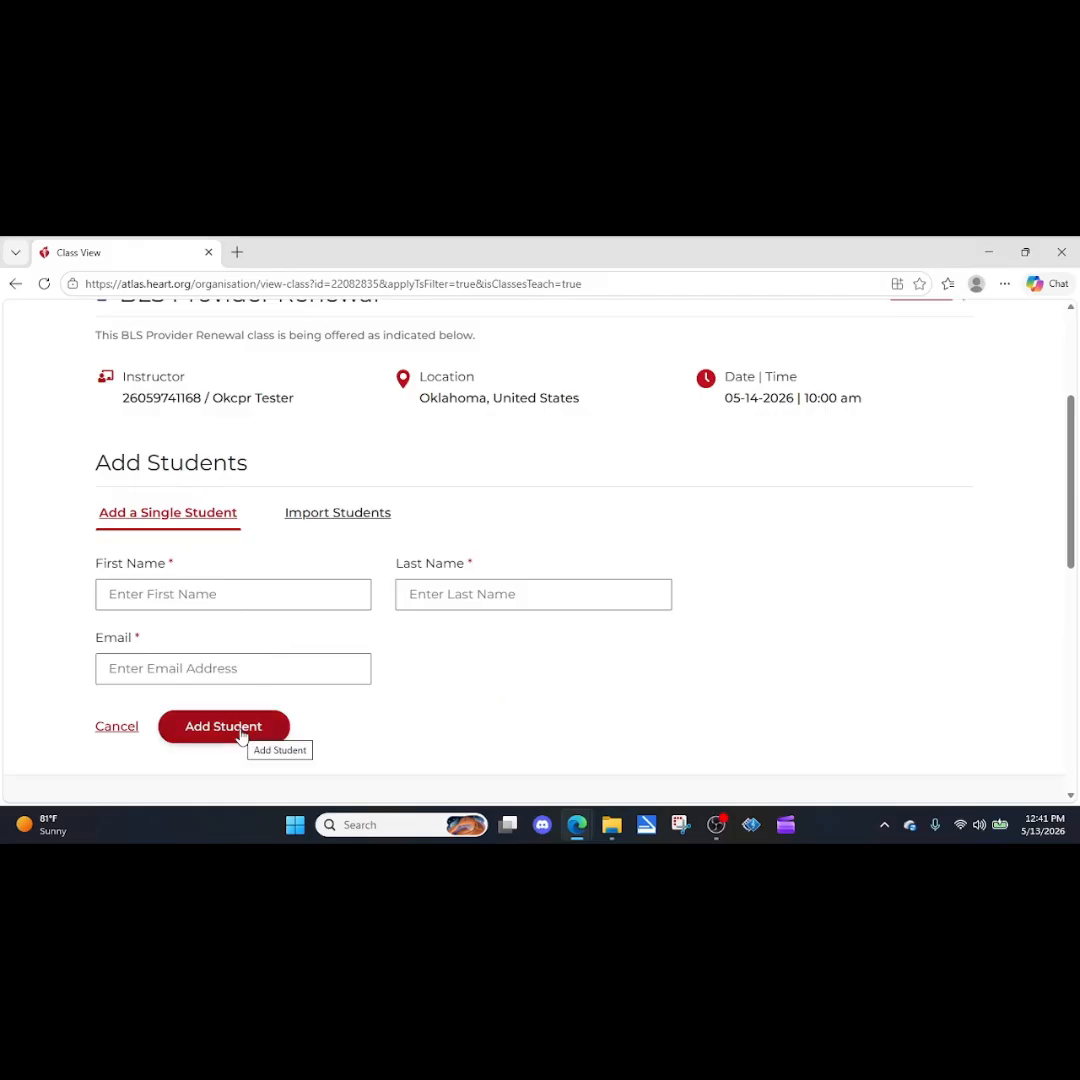
pyautogui.click(224, 595)
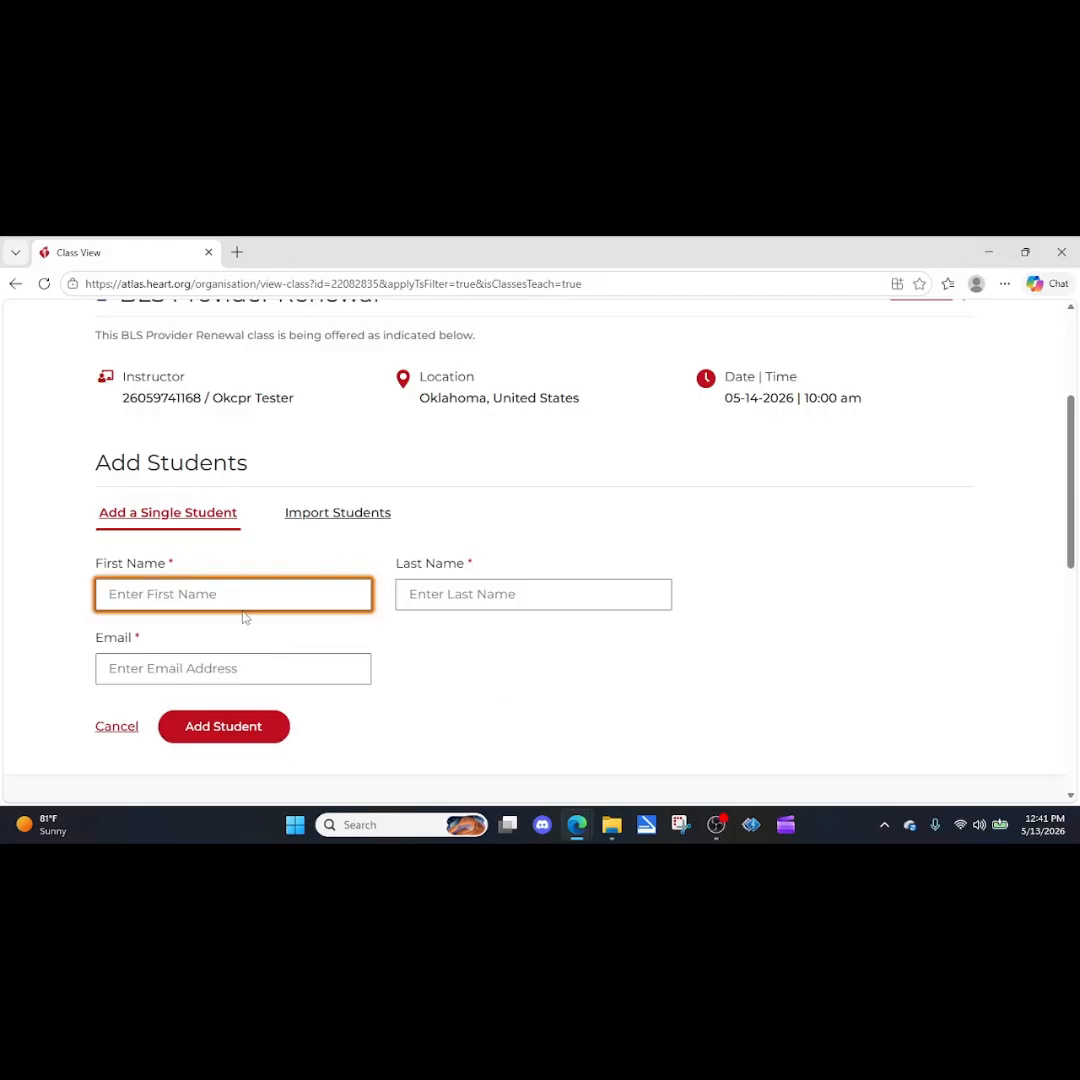
pyautogui.press('Tab')
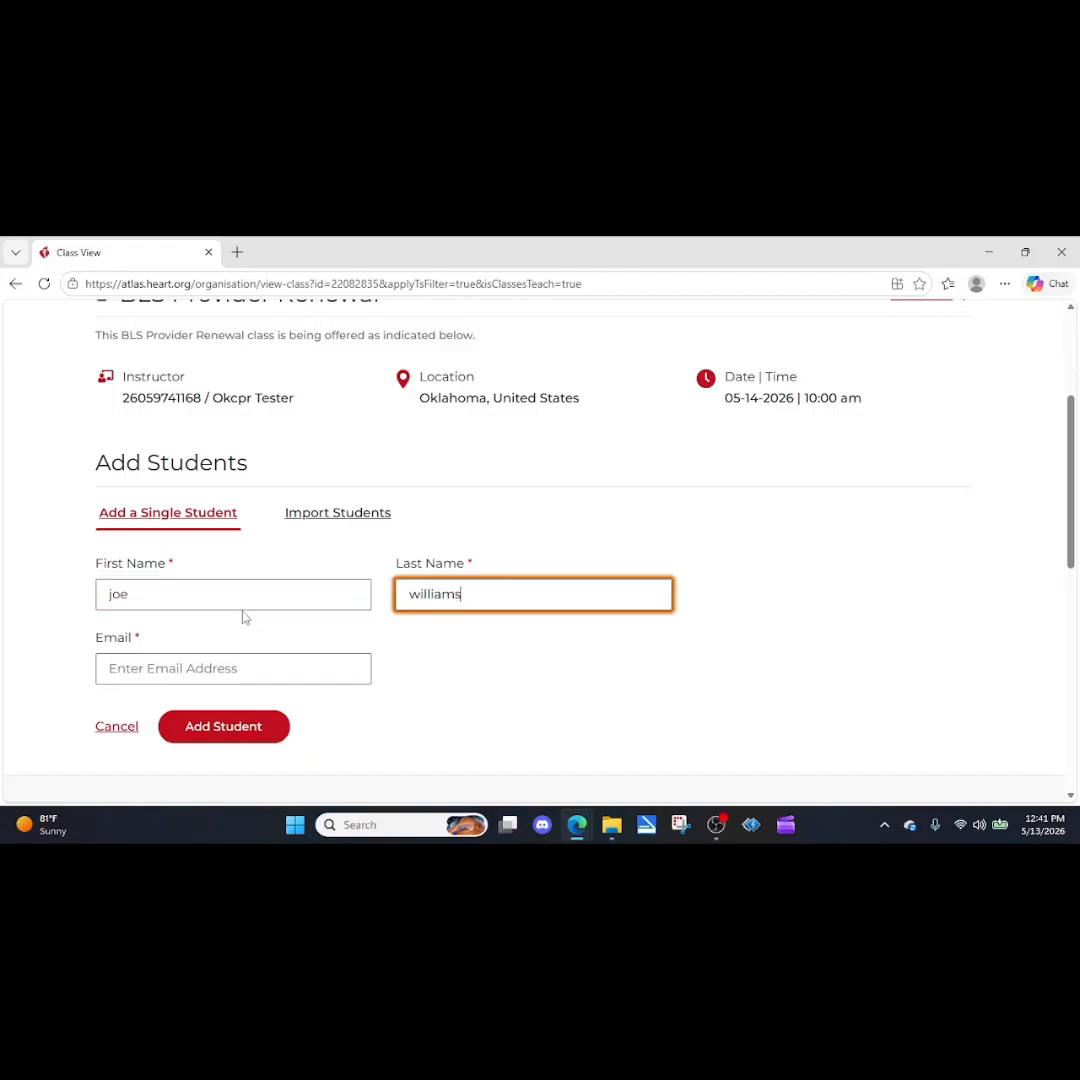
pyautogui.press('Tab')
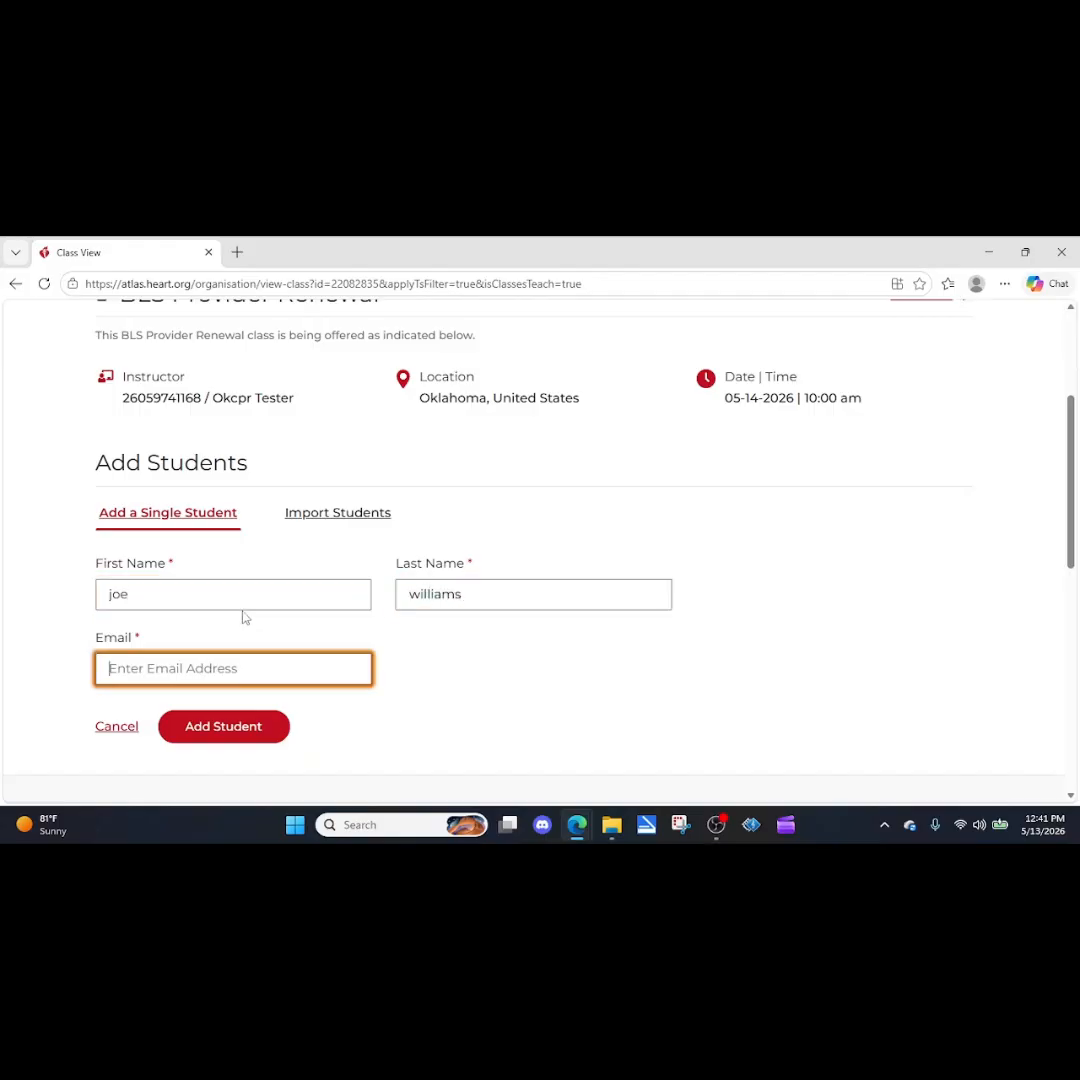
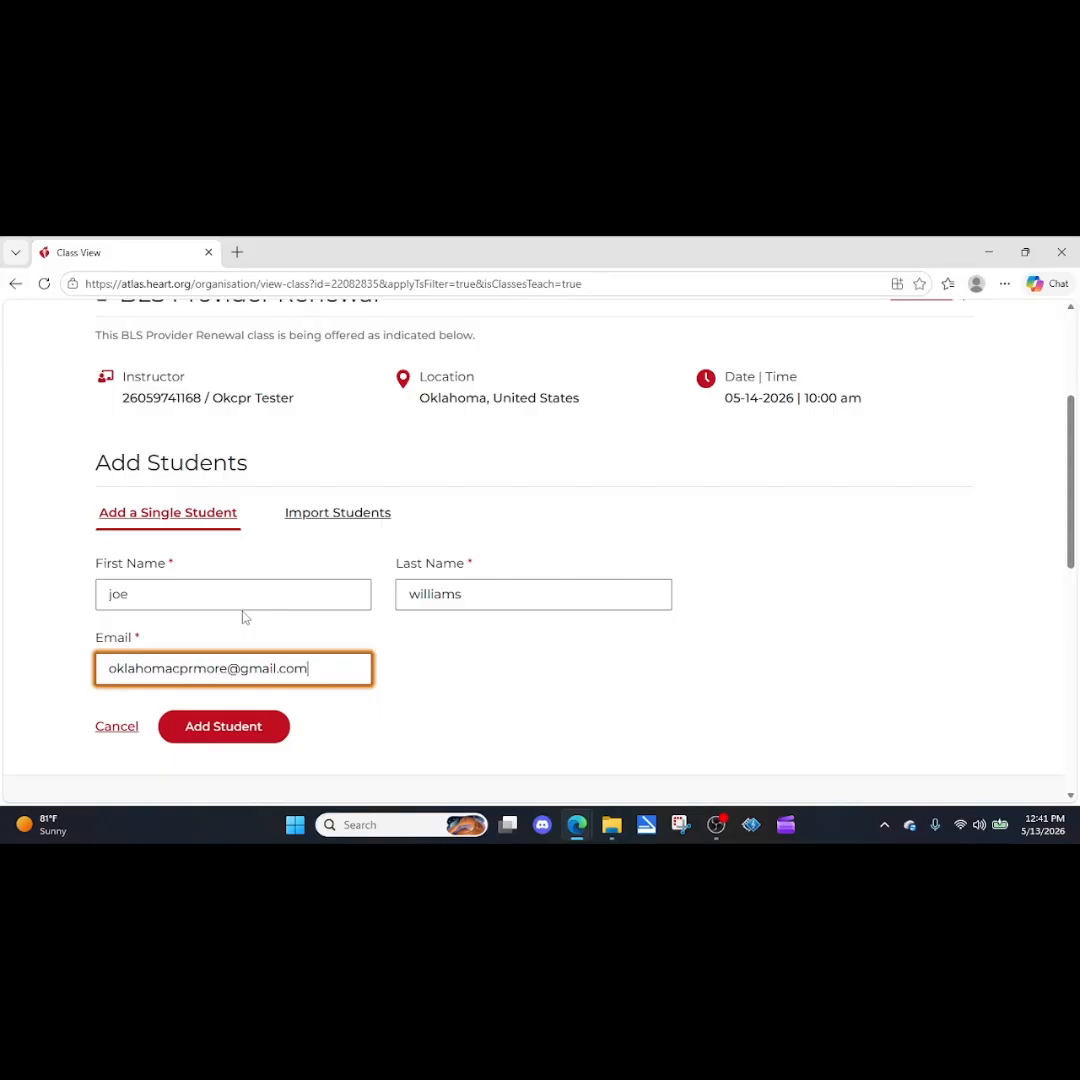
pyautogui.click(229, 730)
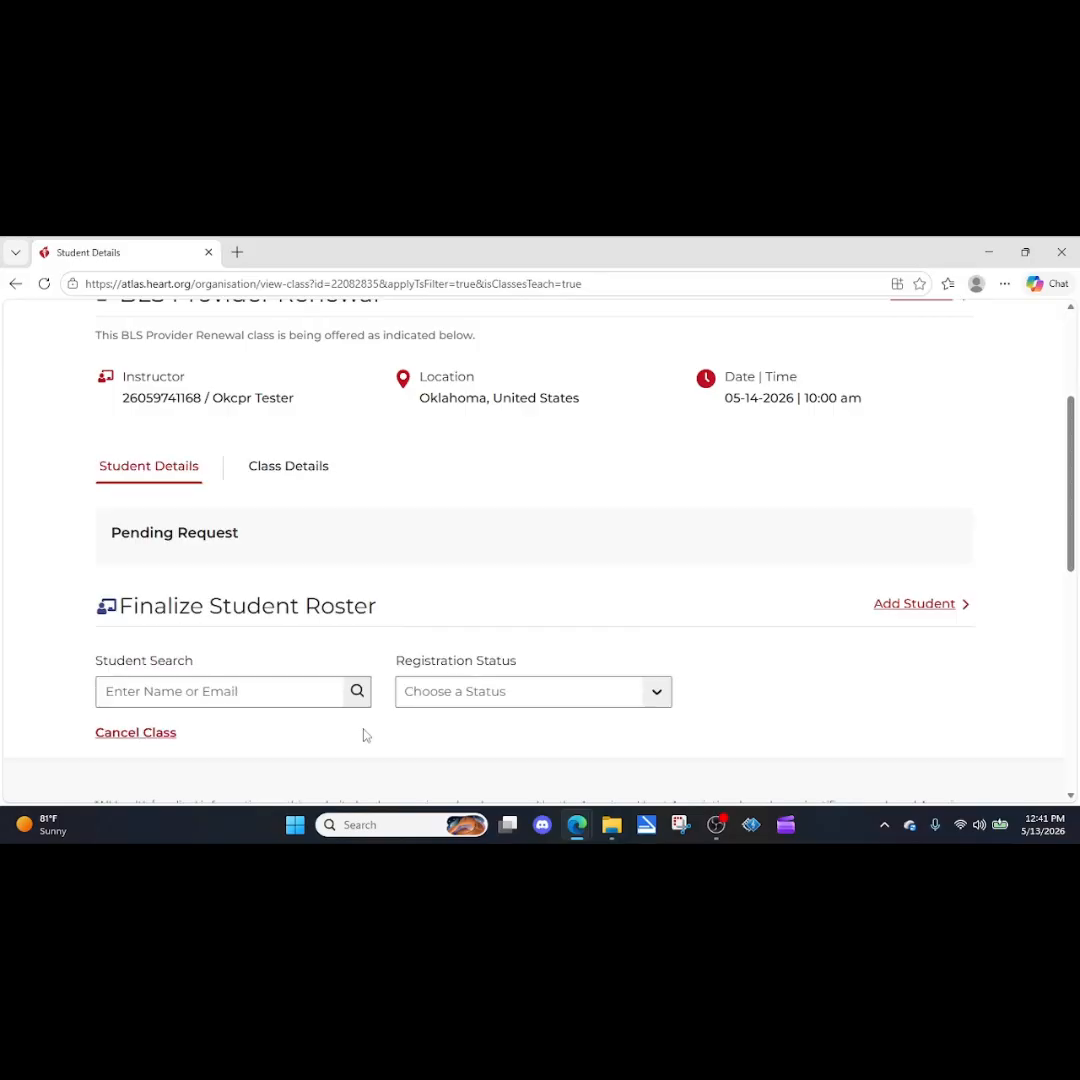
pyautogui.scroll(-2, 479, 678)
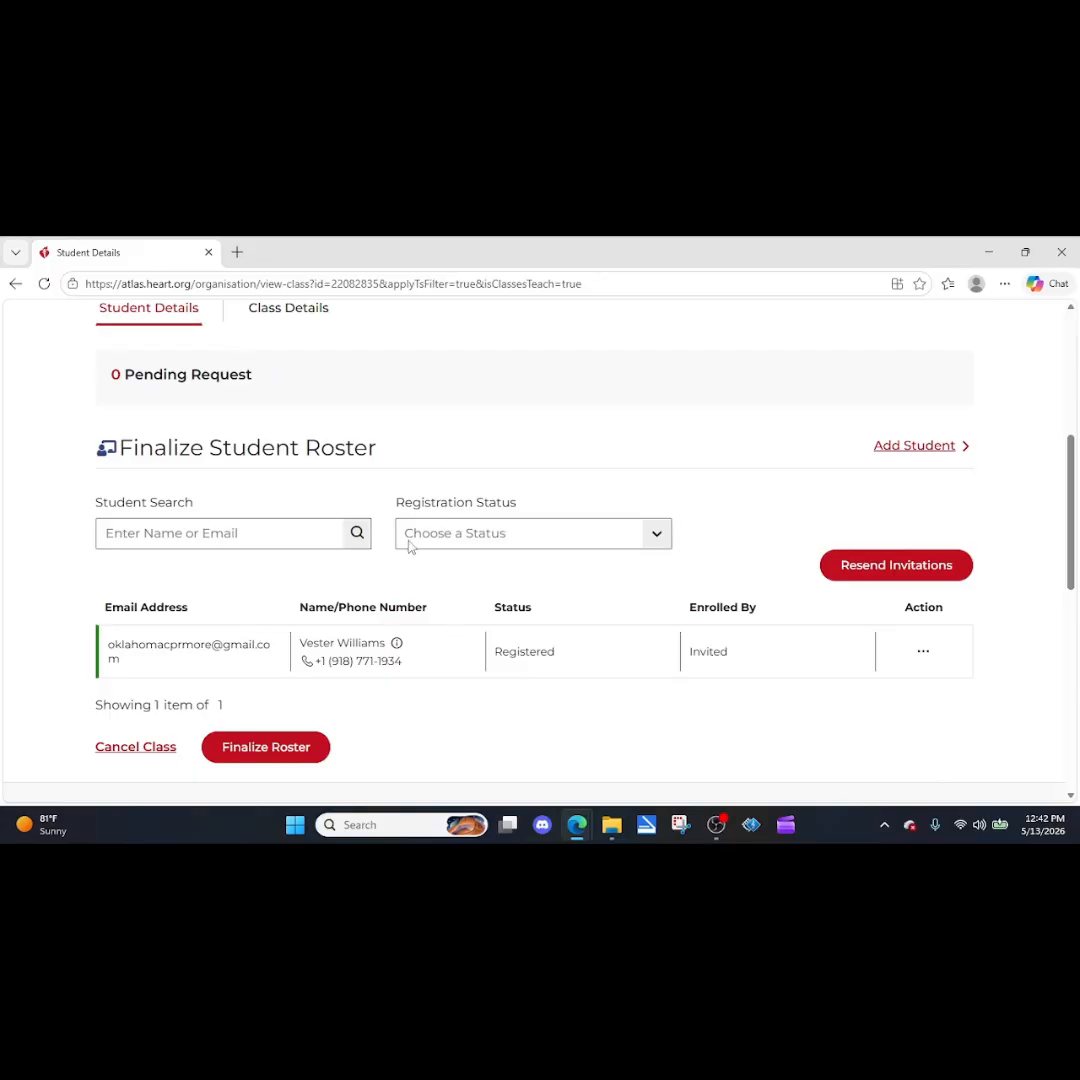
# Return to the list of classes taught and filter it to the single day May 14, 2026.
pyautogui.scroll(2, 407, 550)
pyautogui.scroll(1, 700, 585)
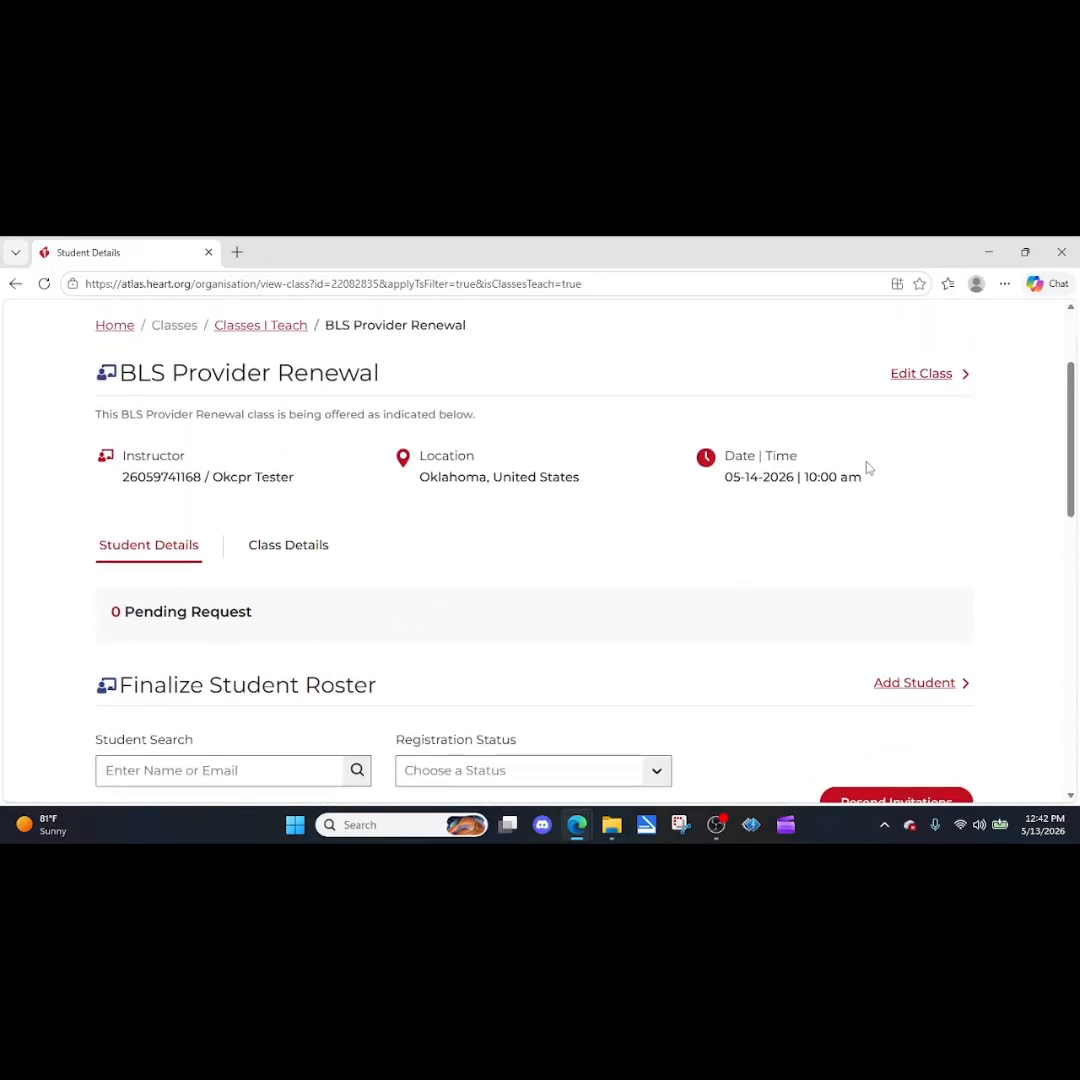
pyautogui.scroll(2, 525, 493)
pyautogui.click(206, 433)
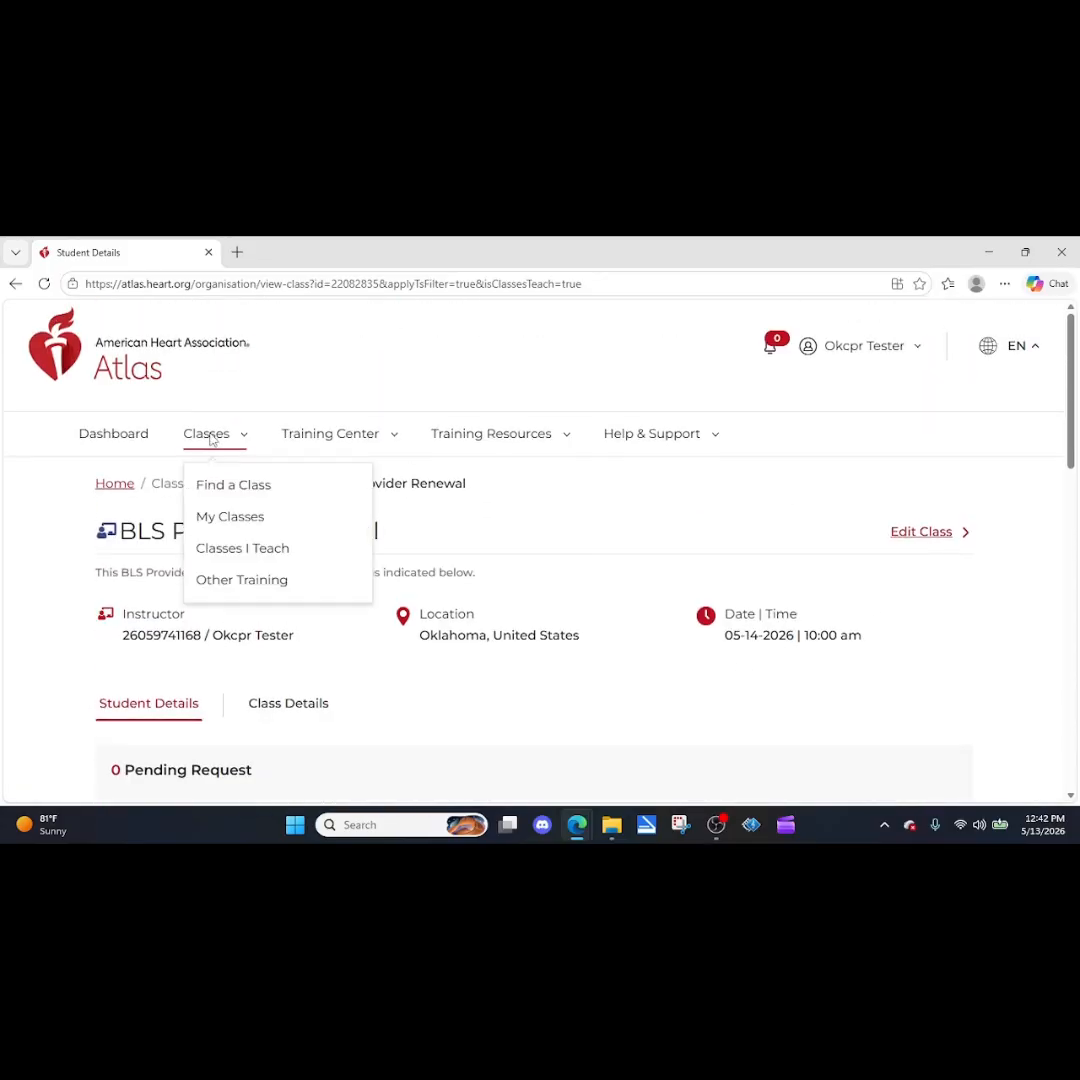
pyautogui.click(215, 550)
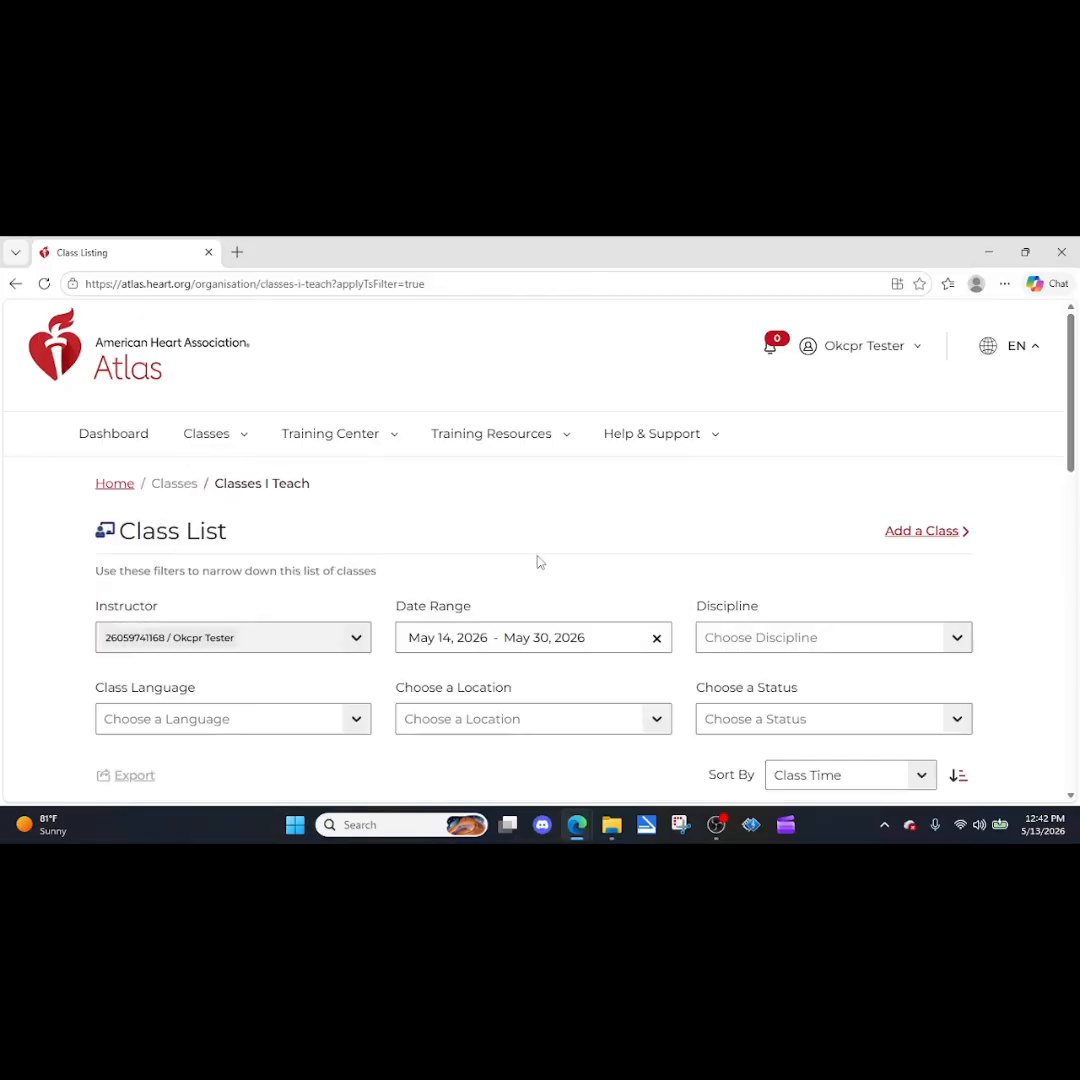
pyautogui.scroll(-1, 600, 600)
pyautogui.click(650, 560)
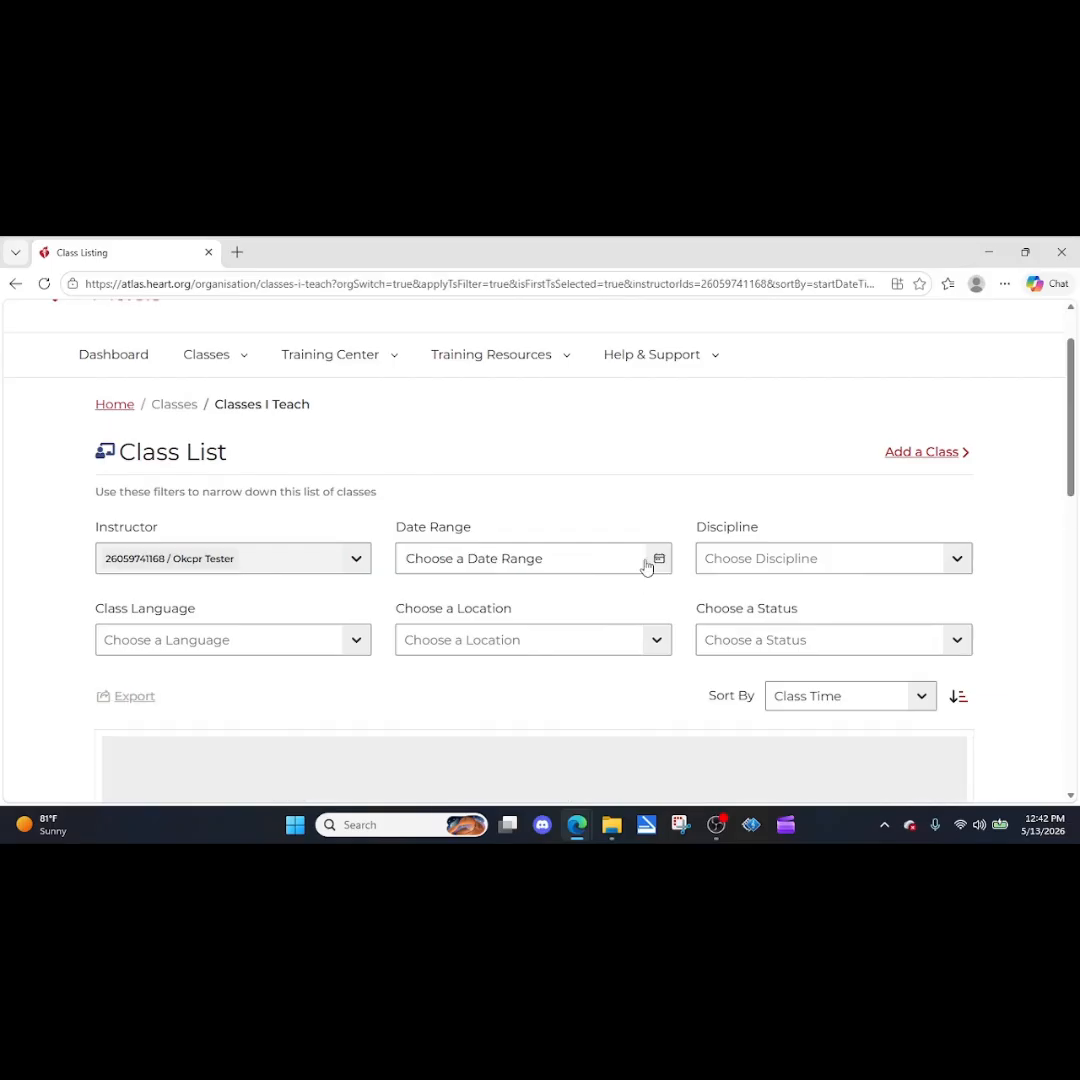
pyautogui.click(511, 560)
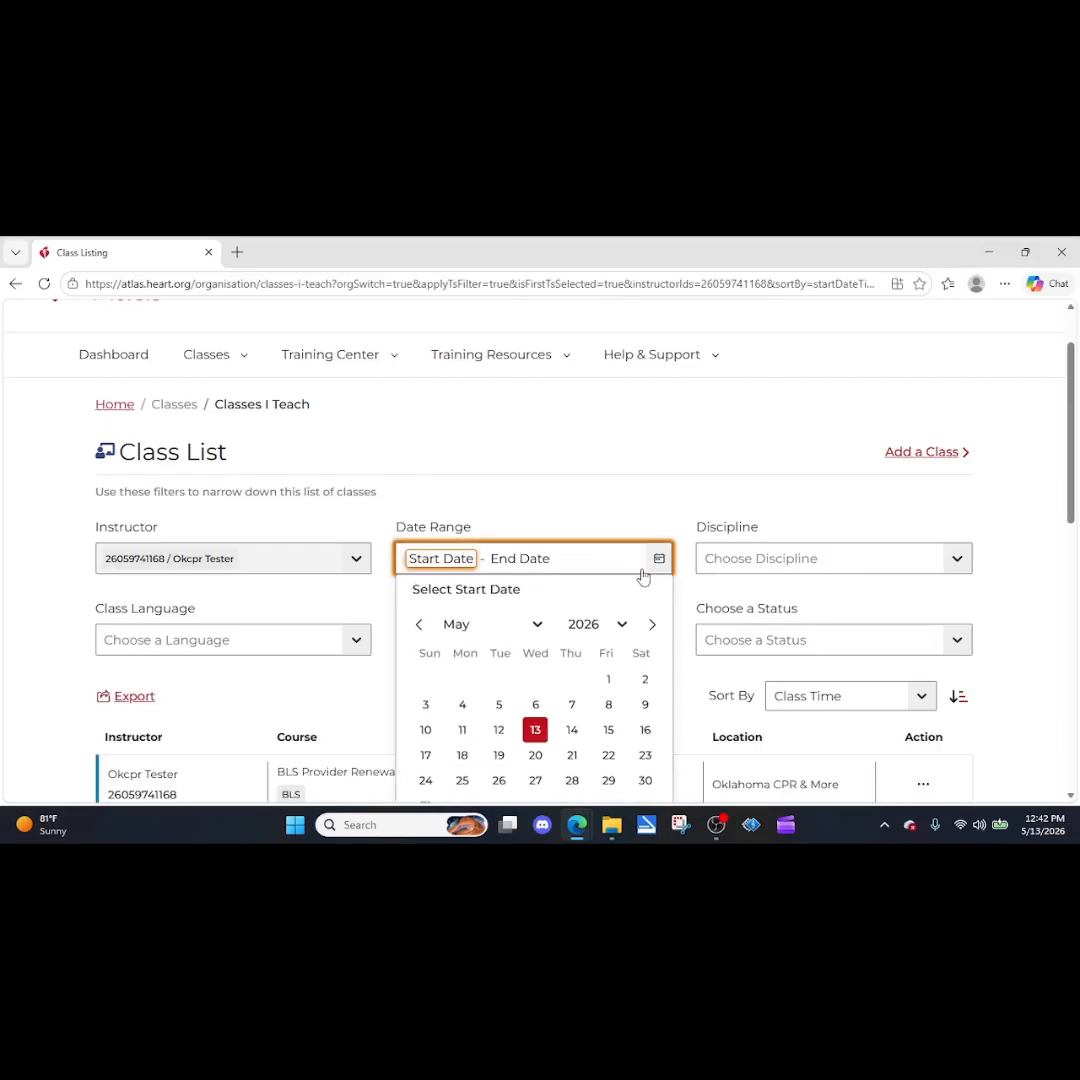
pyautogui.click(572, 729)
pyautogui.click(572, 729)
pyautogui.scroll(-2, 612, 644)
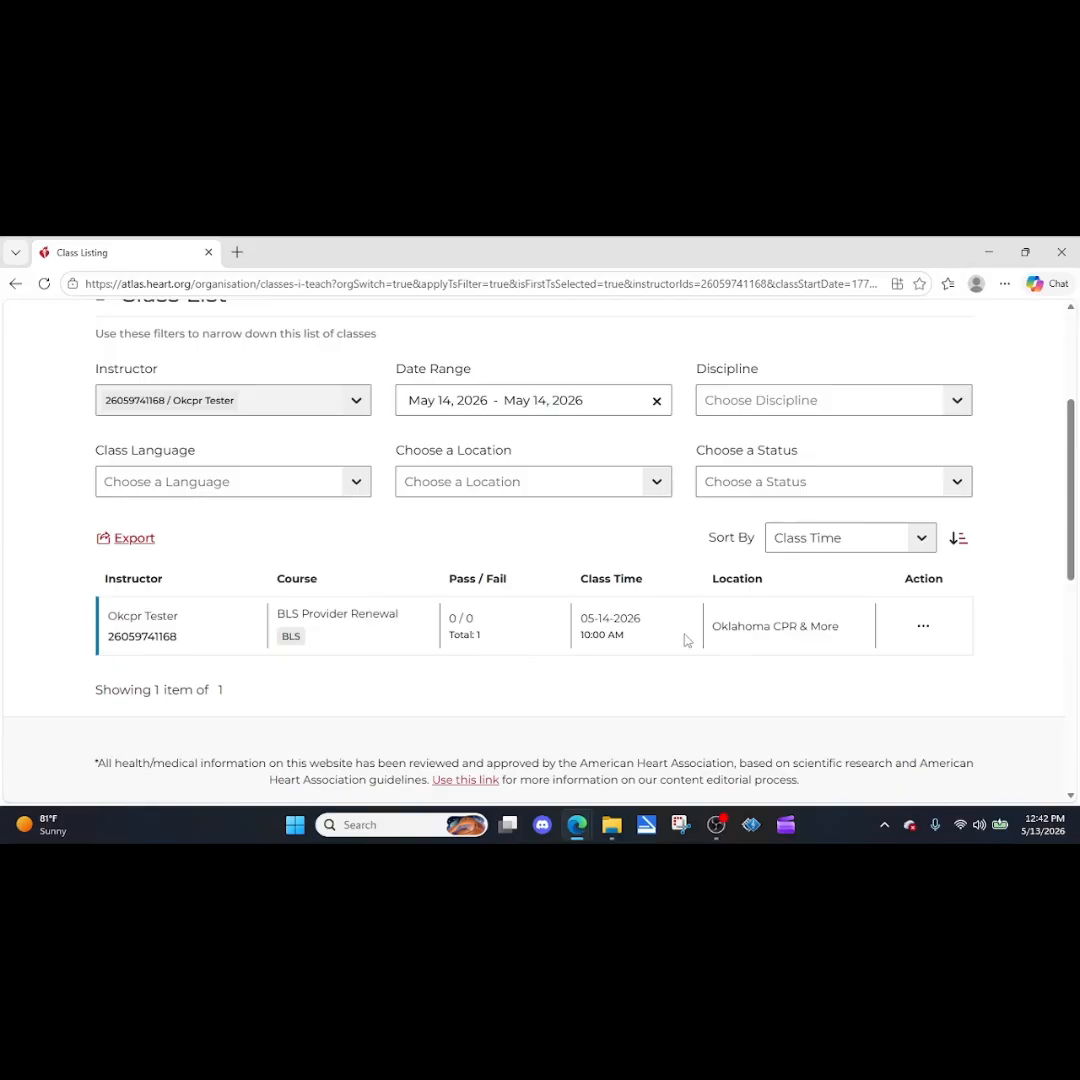
# View the May 14 BLS Provider Renewal class and try to finalize its student roster.
pyautogui.click(923, 628)
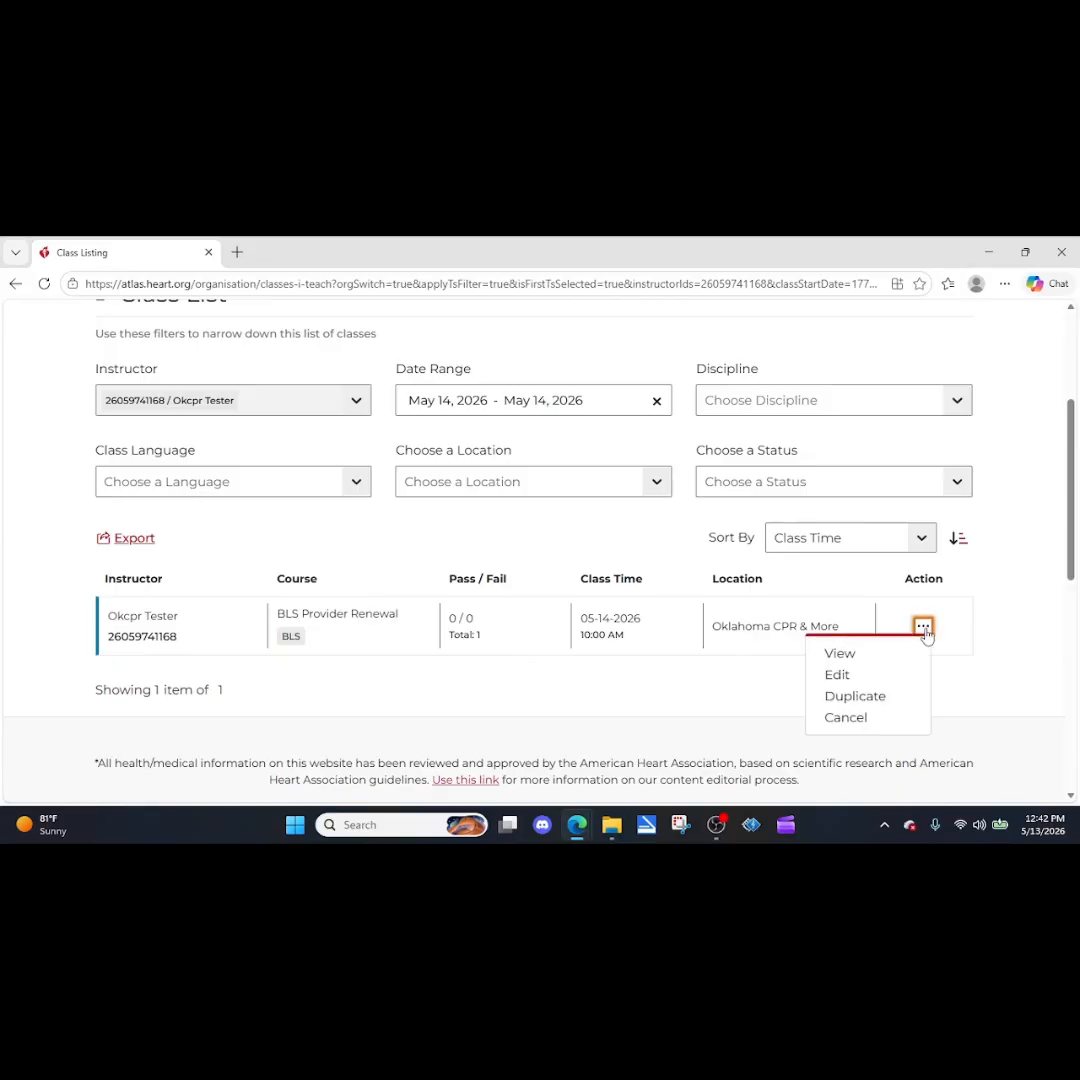
pyautogui.click(838, 656)
pyautogui.scroll(-4, 558, 699)
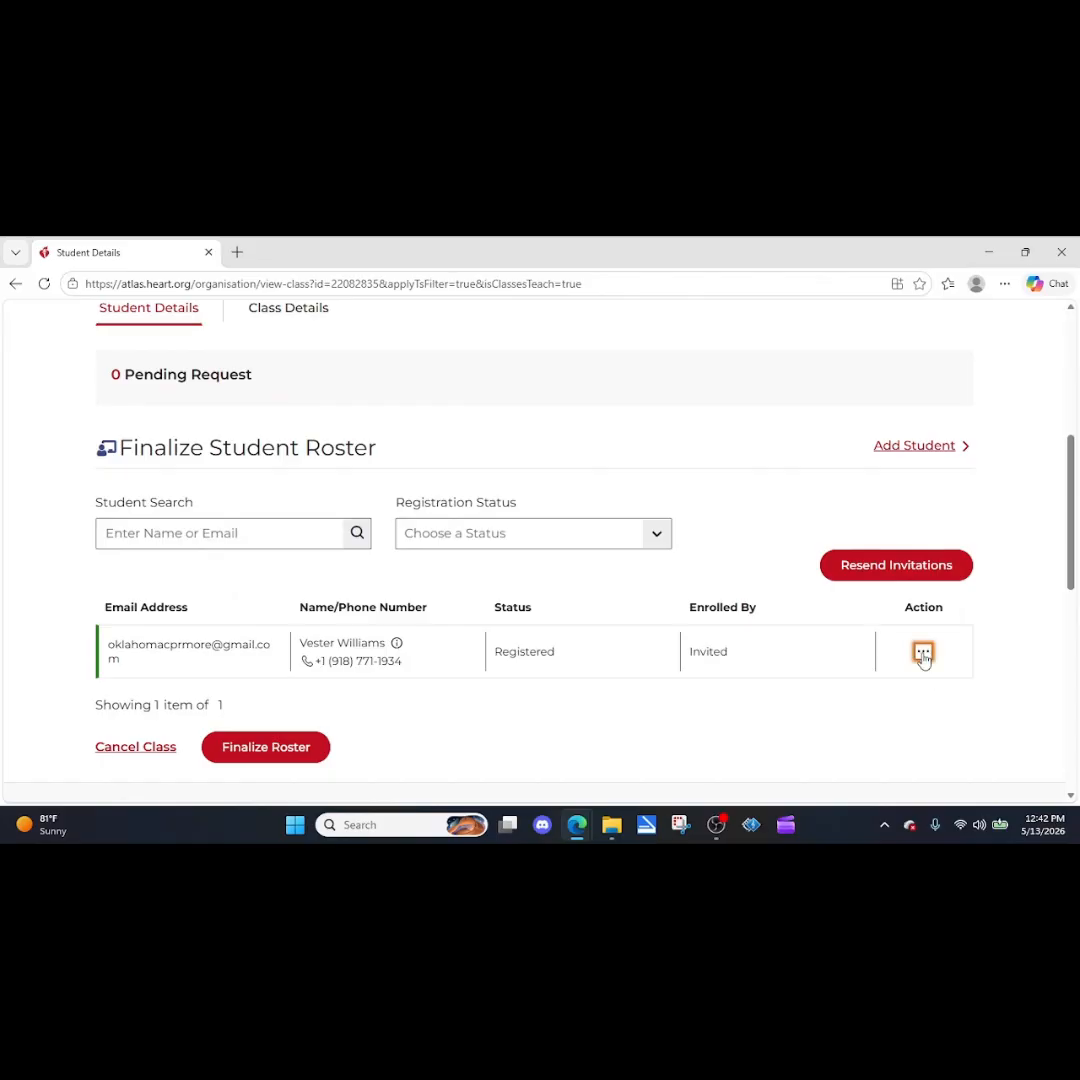
pyautogui.click(923, 651)
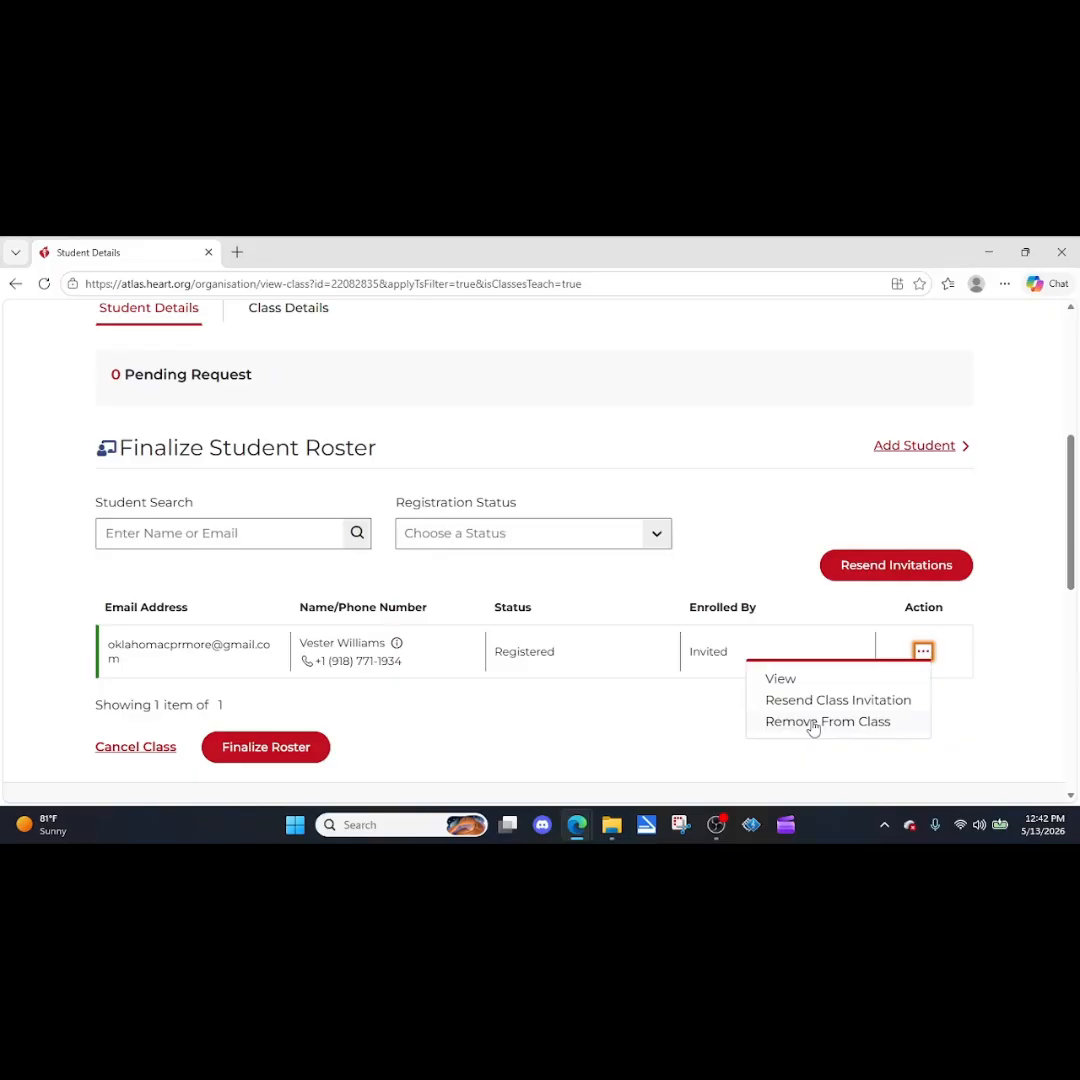
pyautogui.click(232, 750)
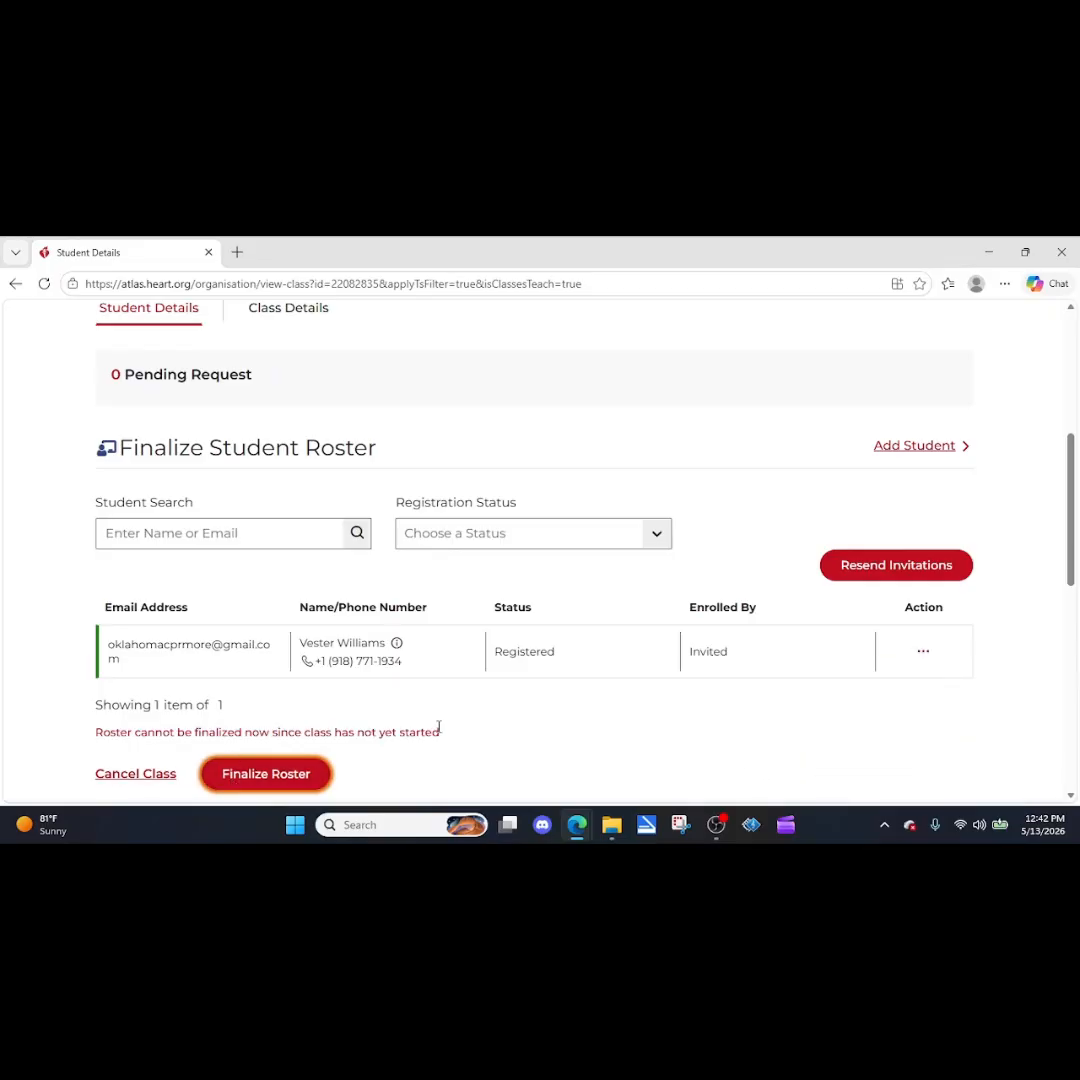
# Remove the registered student from the class roster and confirm the removal.
pyautogui.scroll(-2, 185, 612)
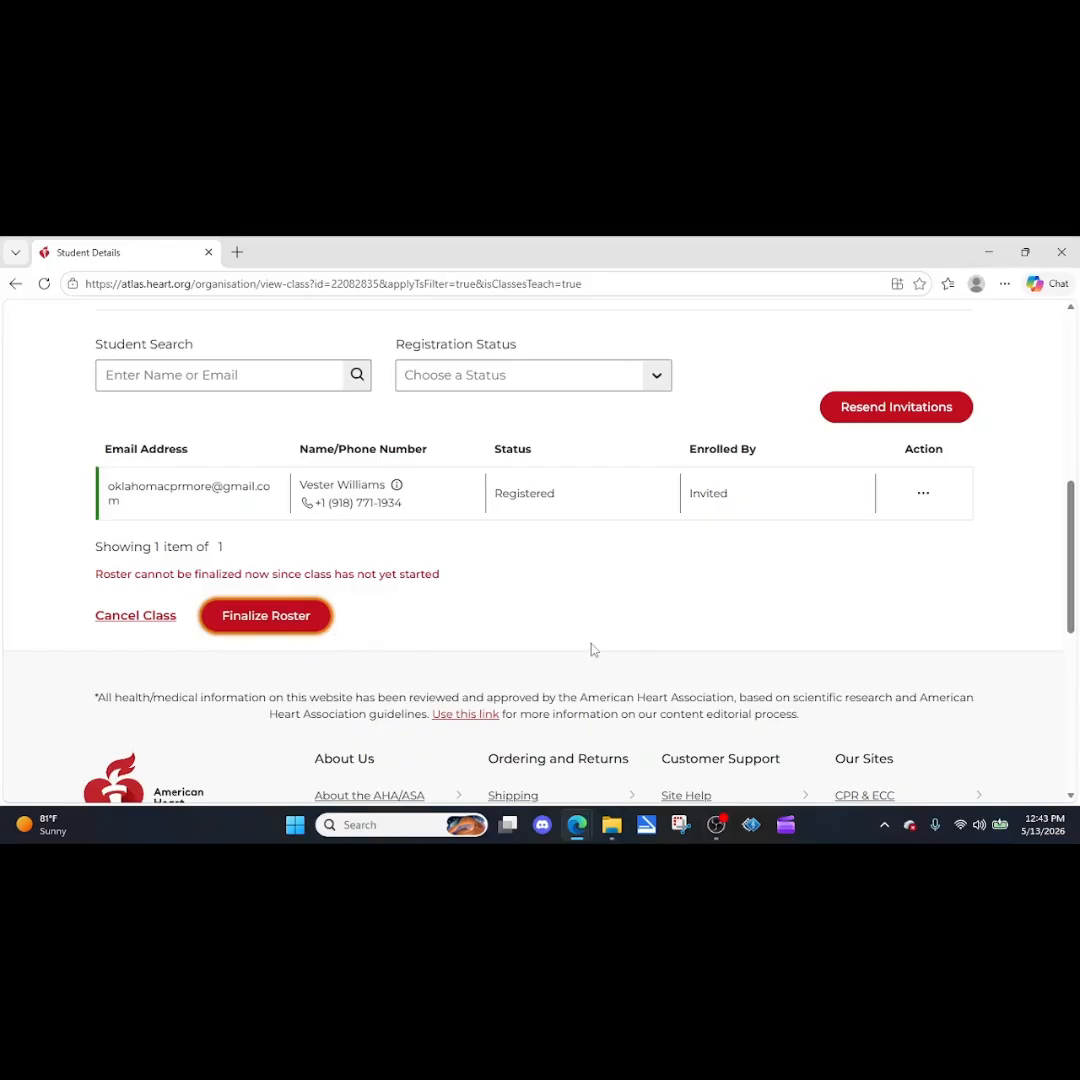
pyautogui.click(923, 494)
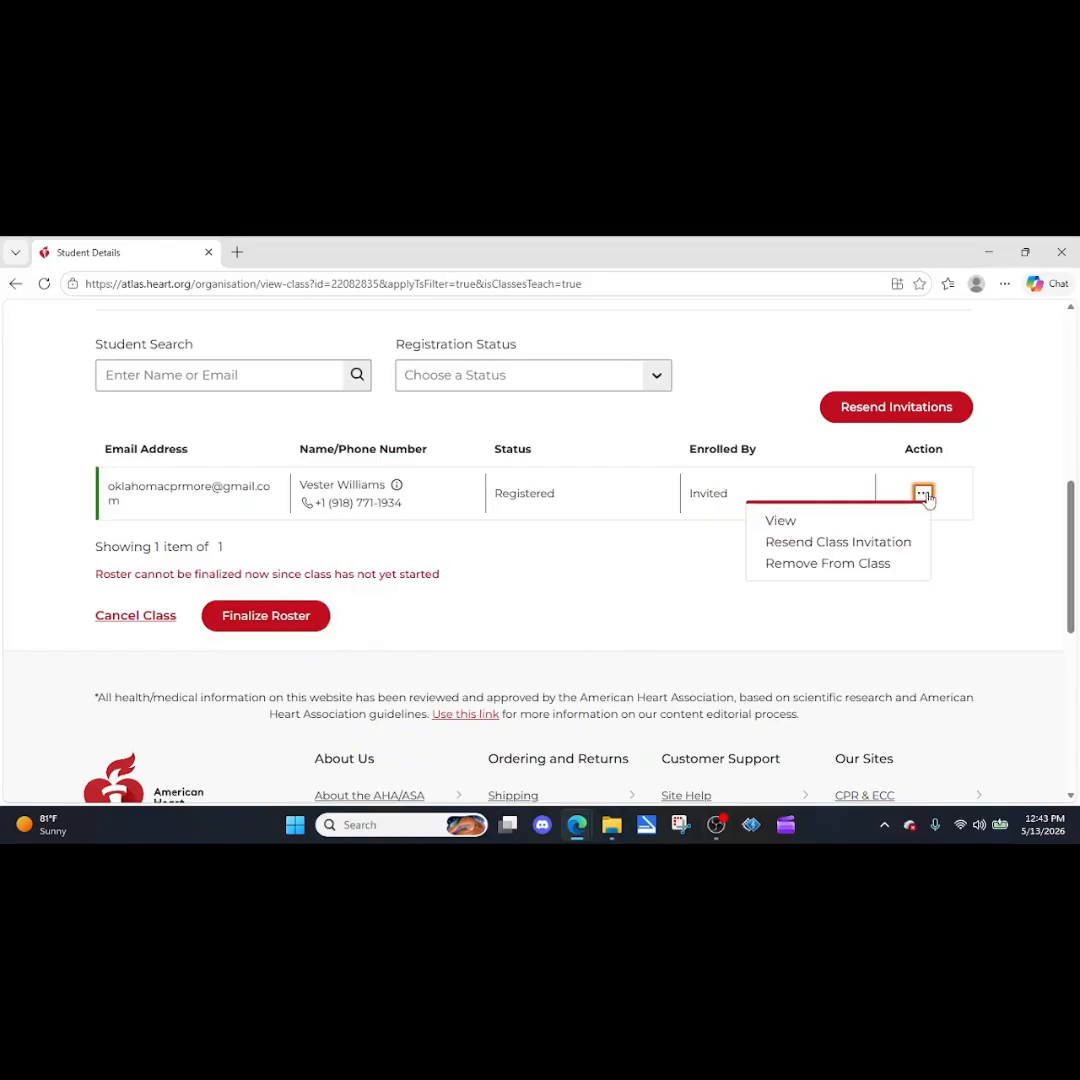
pyautogui.click(815, 565)
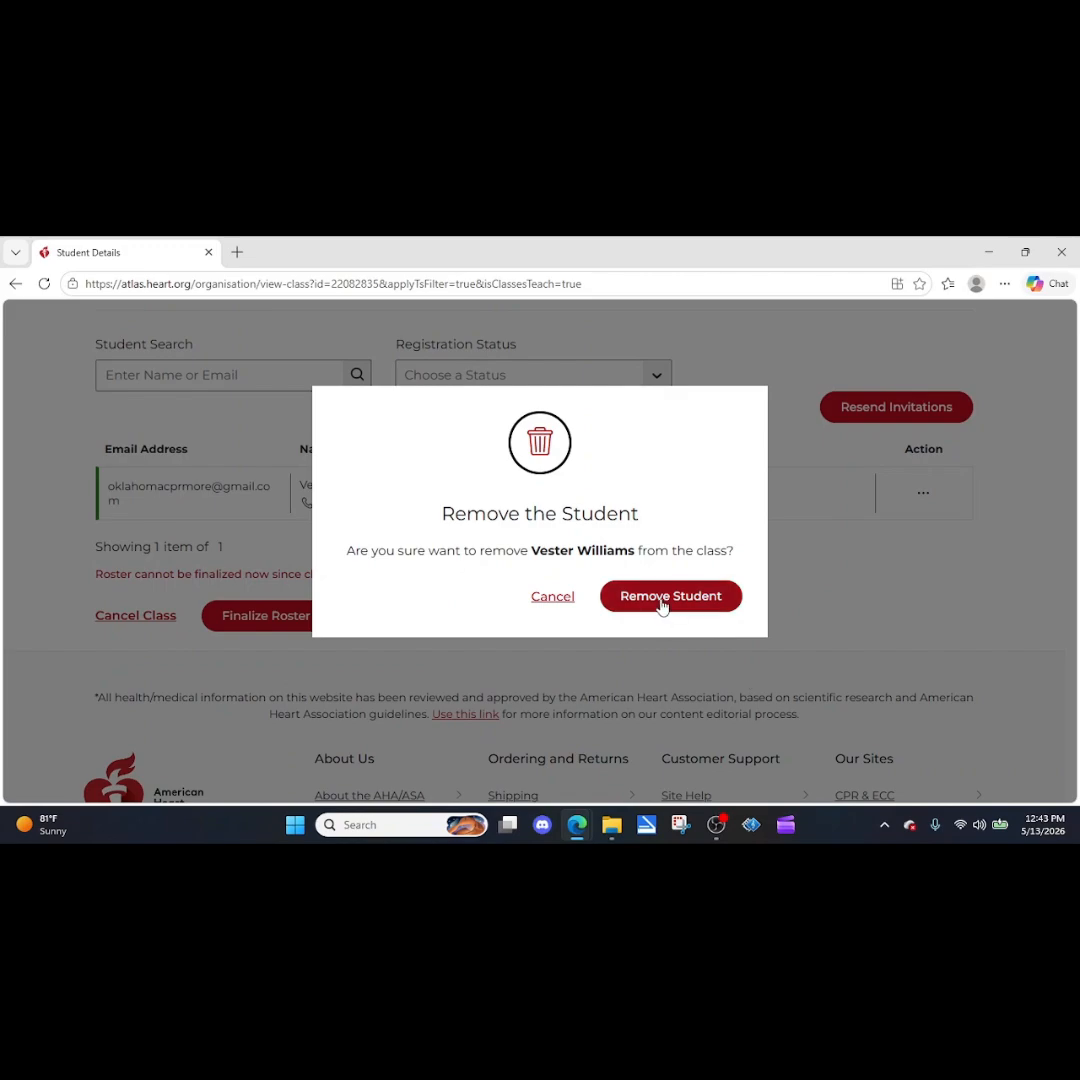
pyautogui.click(661, 604)
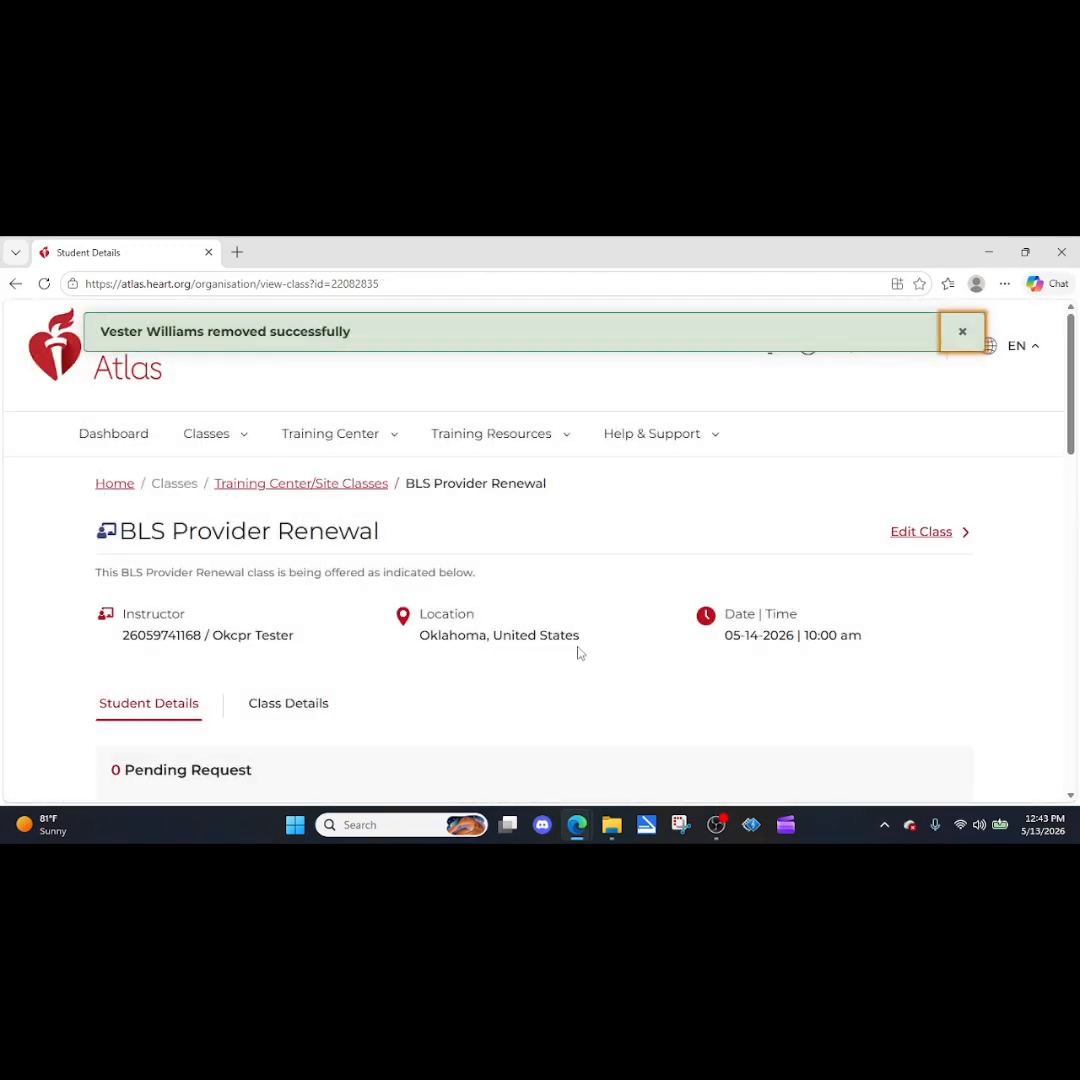
# Dismiss the removal message and check the class's student roster for remaining students.
pyautogui.scroll(-3, 578, 645)
pyautogui.scroll(-3, 576, 632)
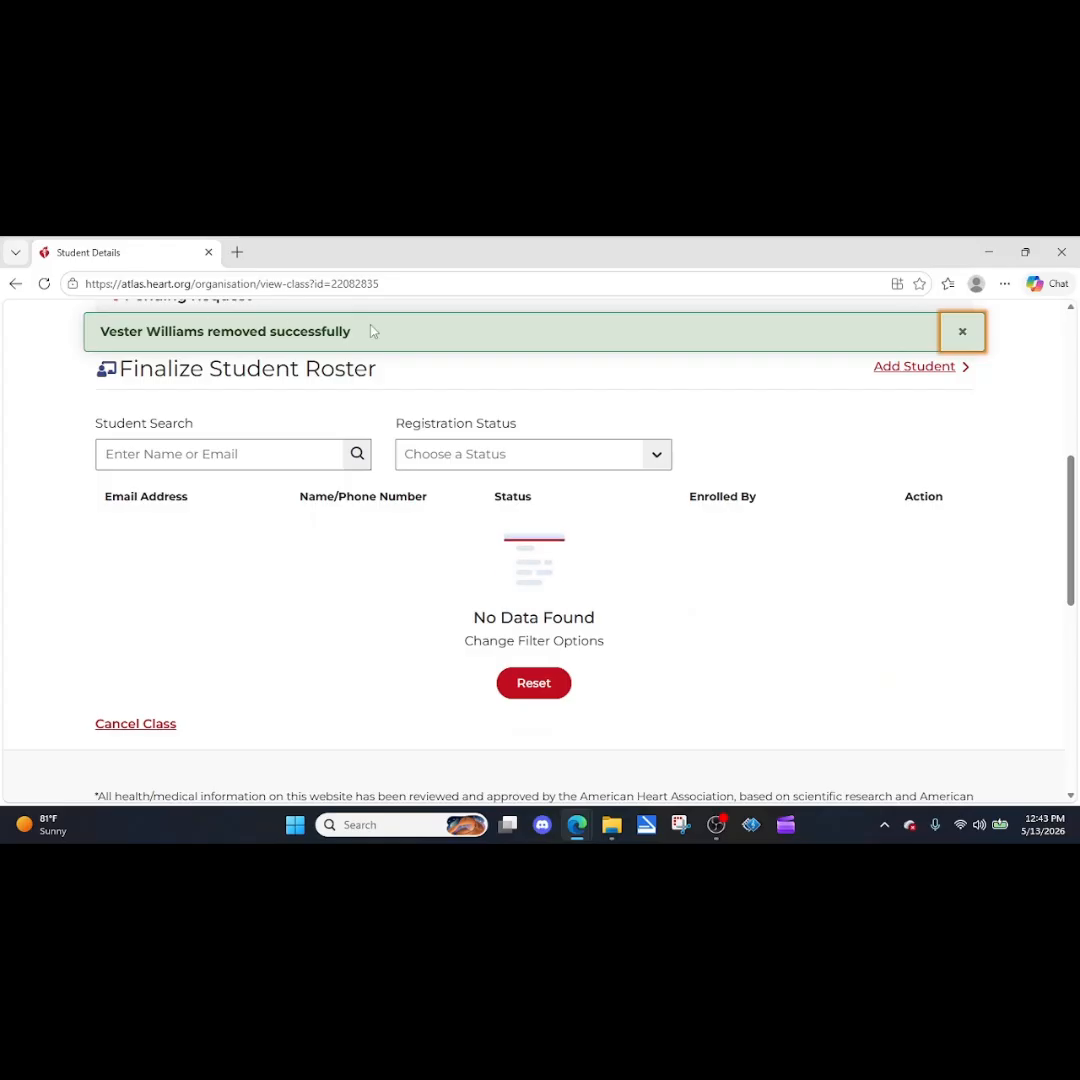
pyautogui.click(962, 331)
pyautogui.scroll(2, 709, 513)
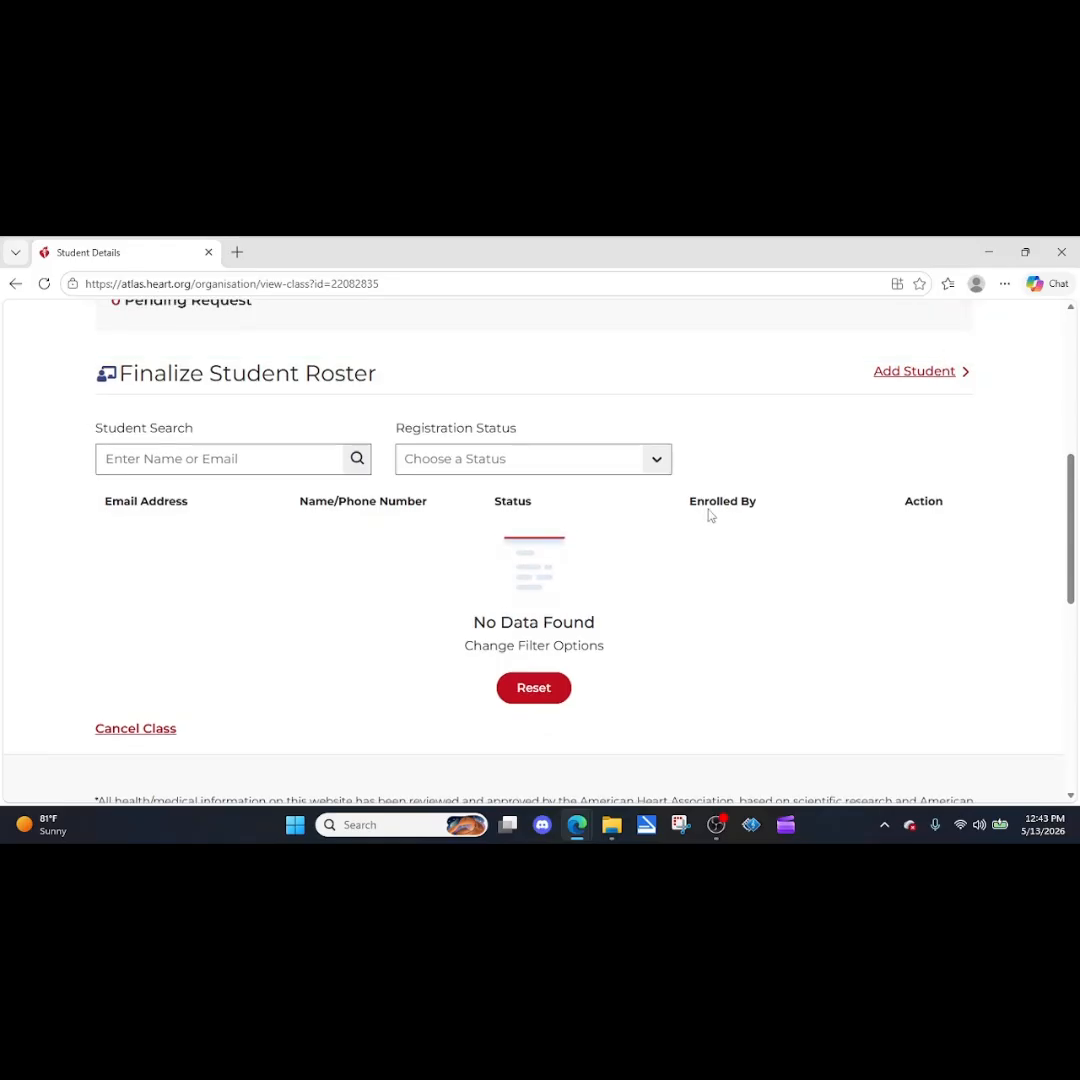
pyautogui.scroll(2, 347, 528)
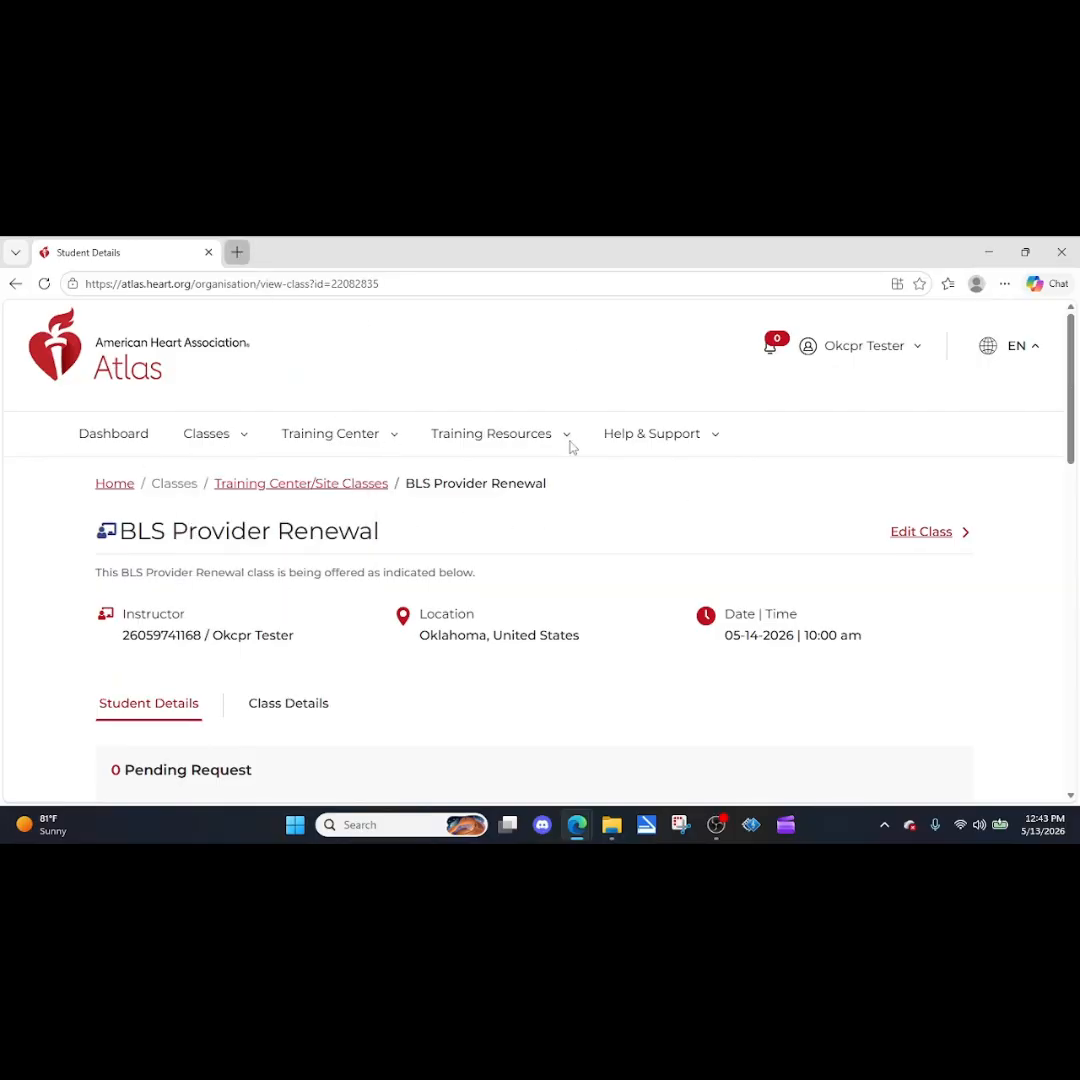
# Open the Atlas home page in a new browser tab and set the class search location to Bixby, OK, USA.
pyautogui.hotkey('ctrl', 't')
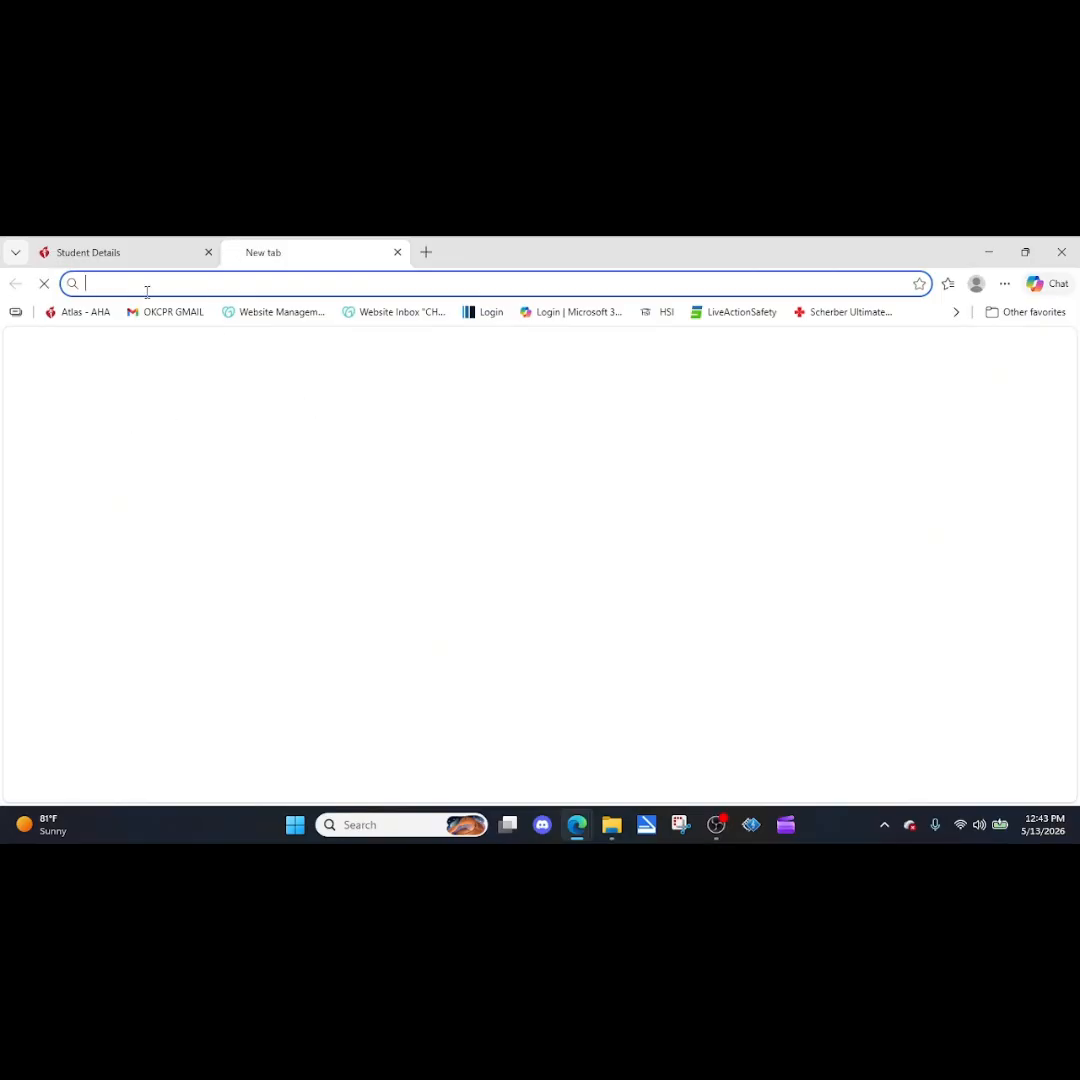
pyautogui.click(76, 311)
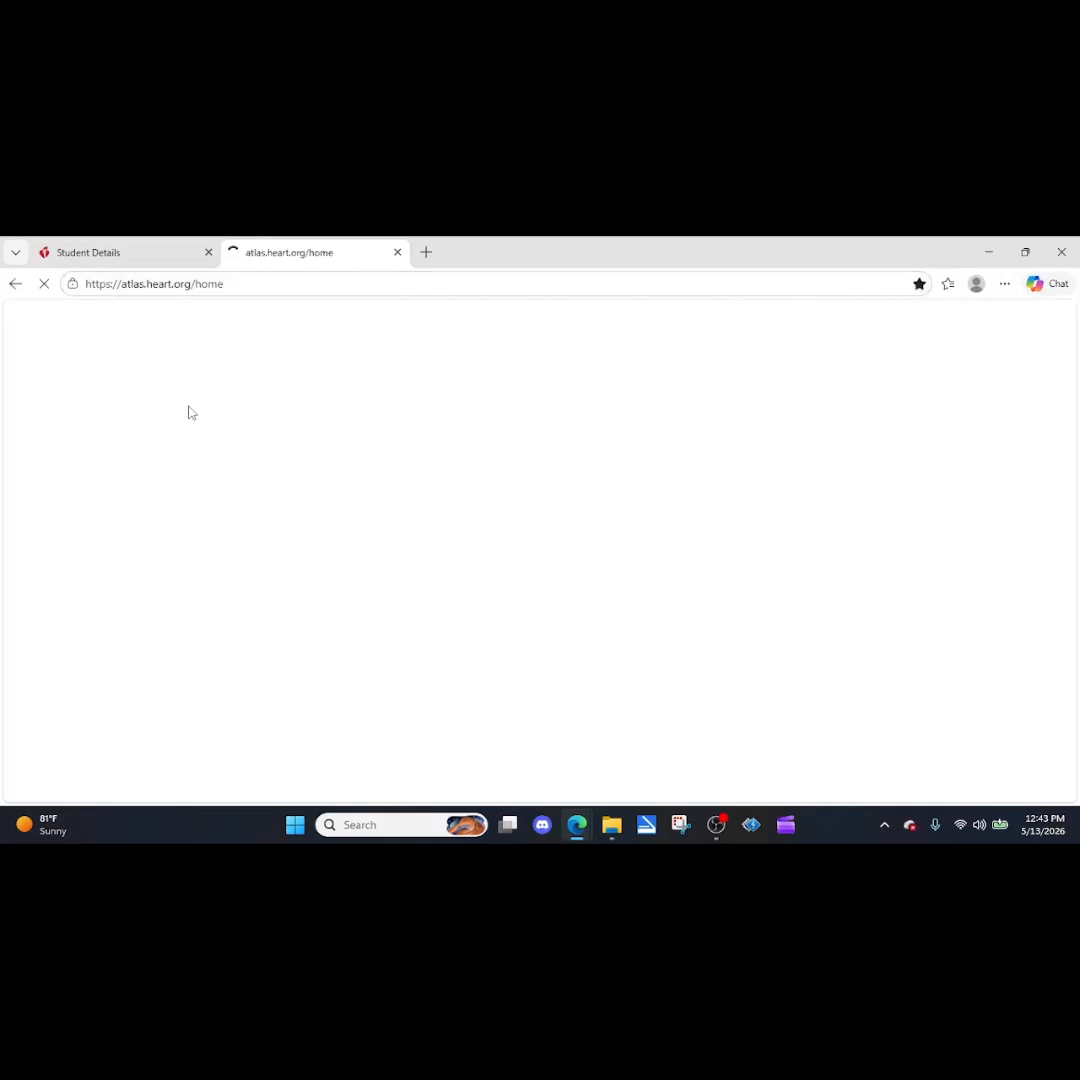
pyautogui.scroll(-1, 236, 657)
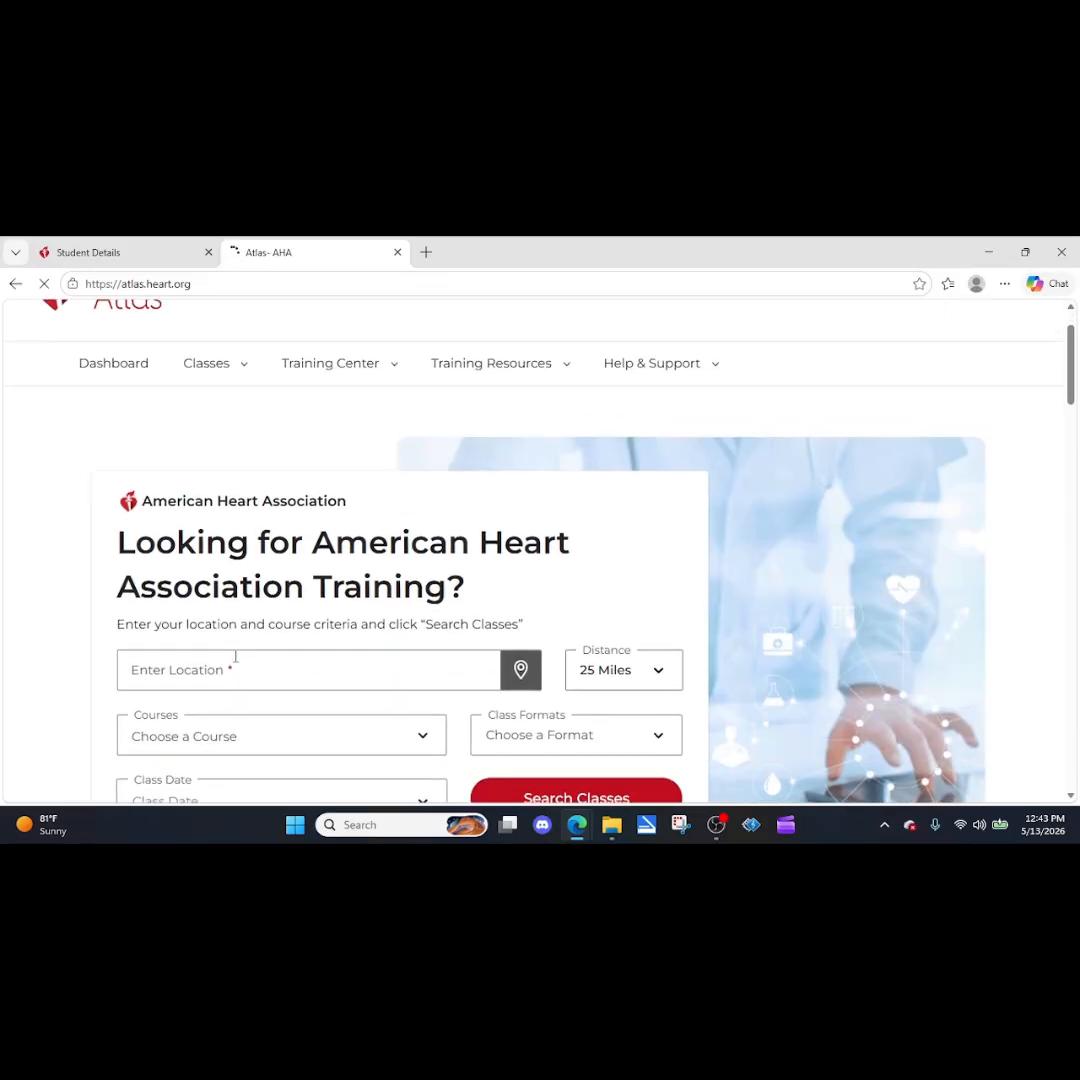
pyautogui.click(265, 655)
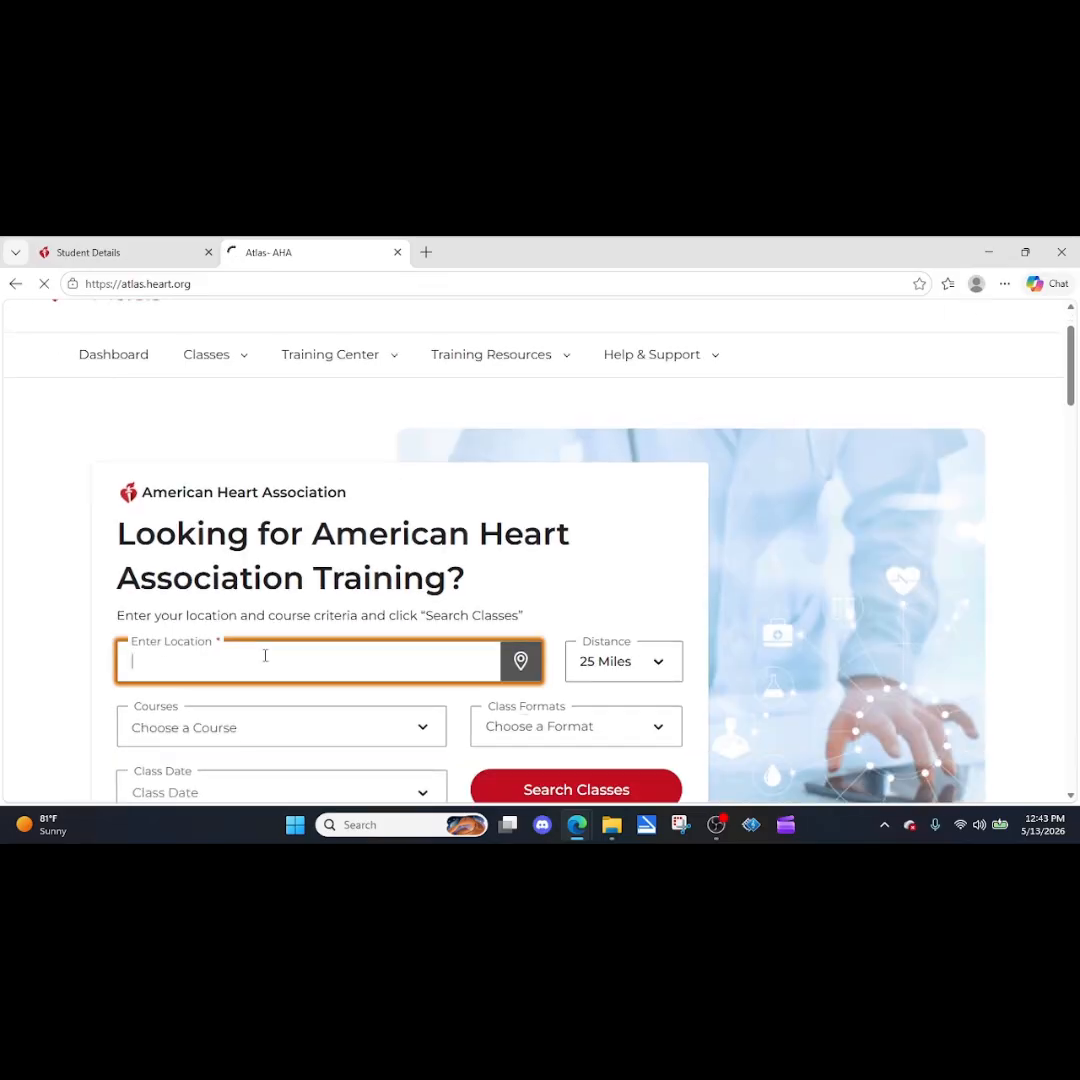
pyautogui.write('bixby')
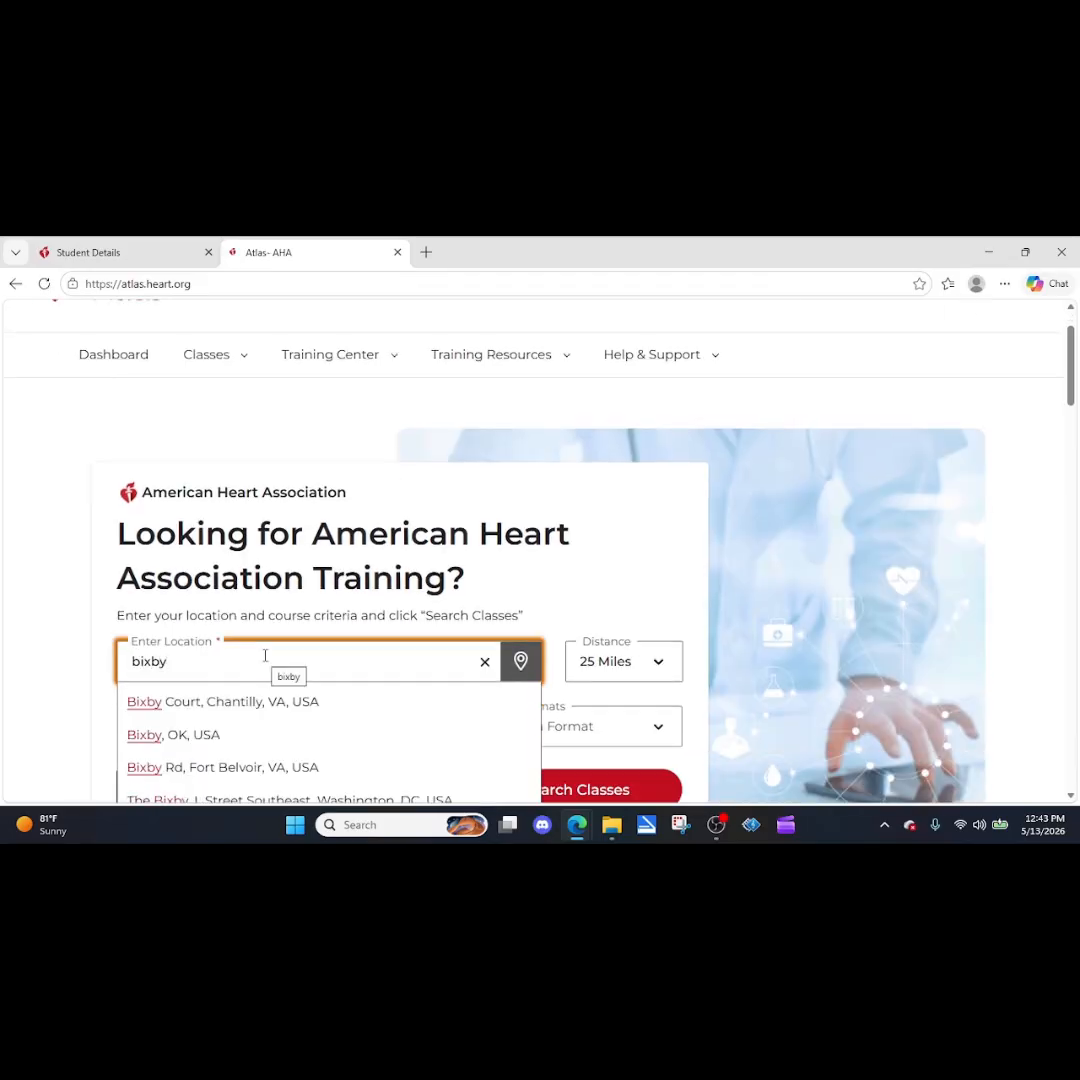
pyautogui.click(152, 733)
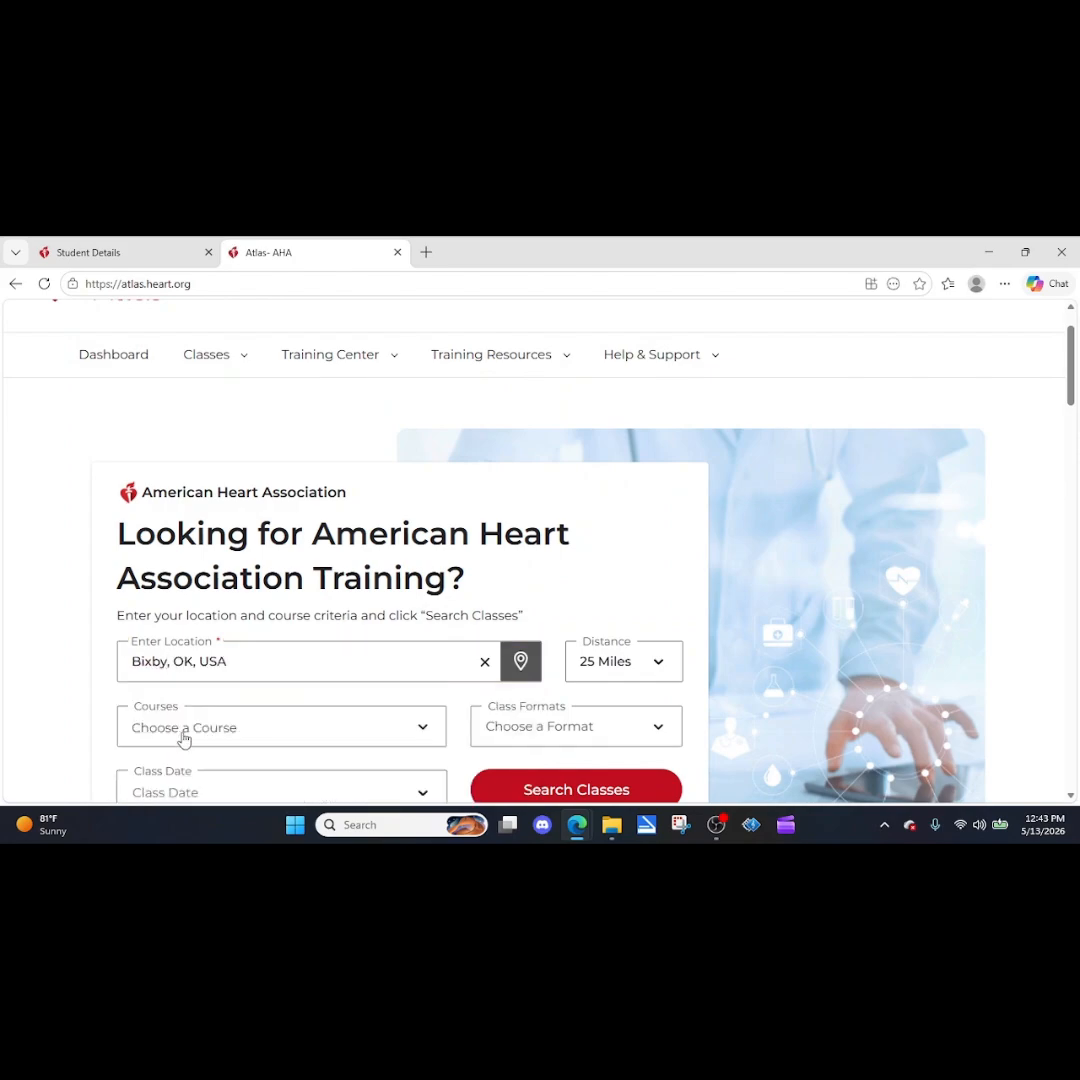
# Limit the class date to This Week and search for classes within 25 miles.
pyautogui.scroll(-2, 455, 618)
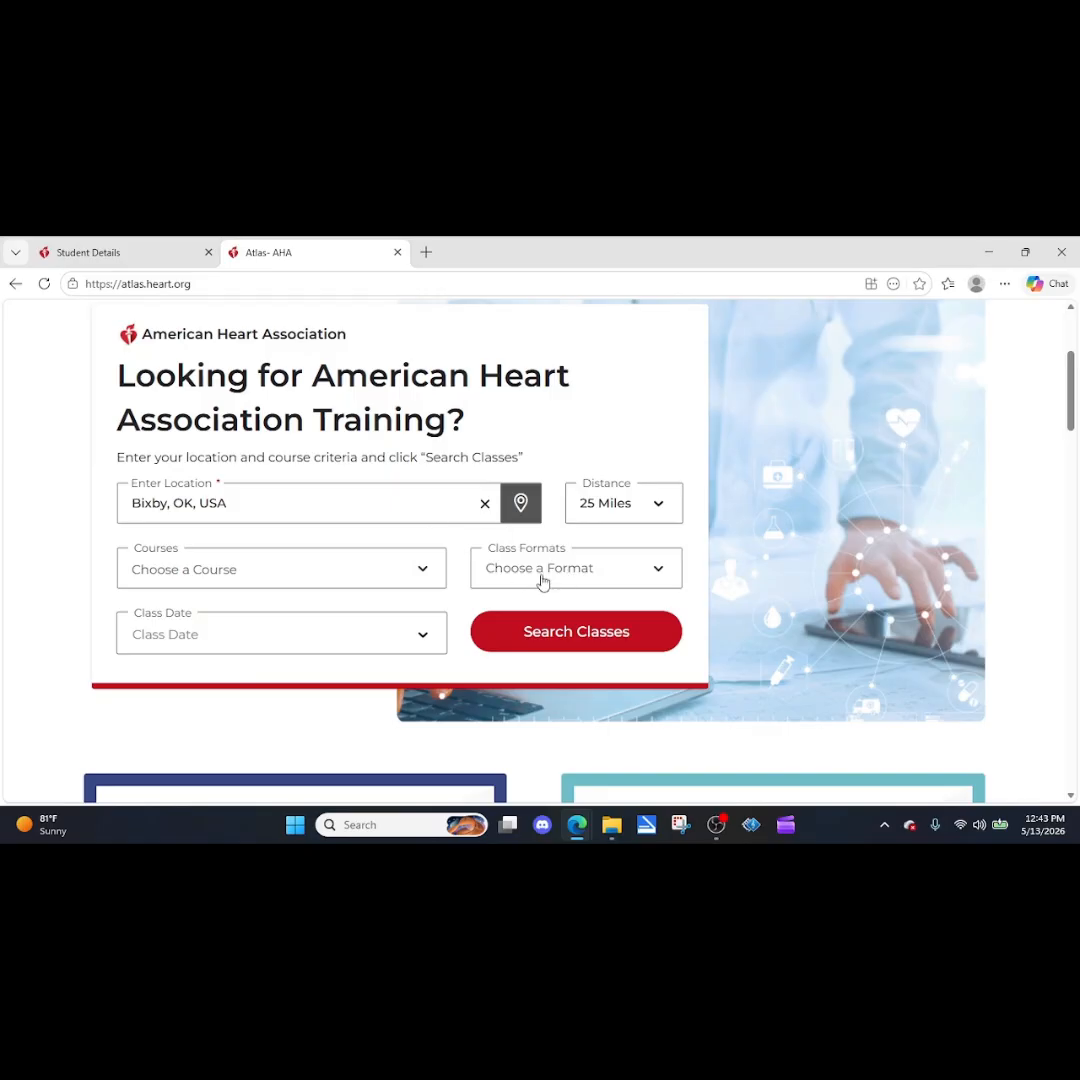
pyautogui.click(374, 640)
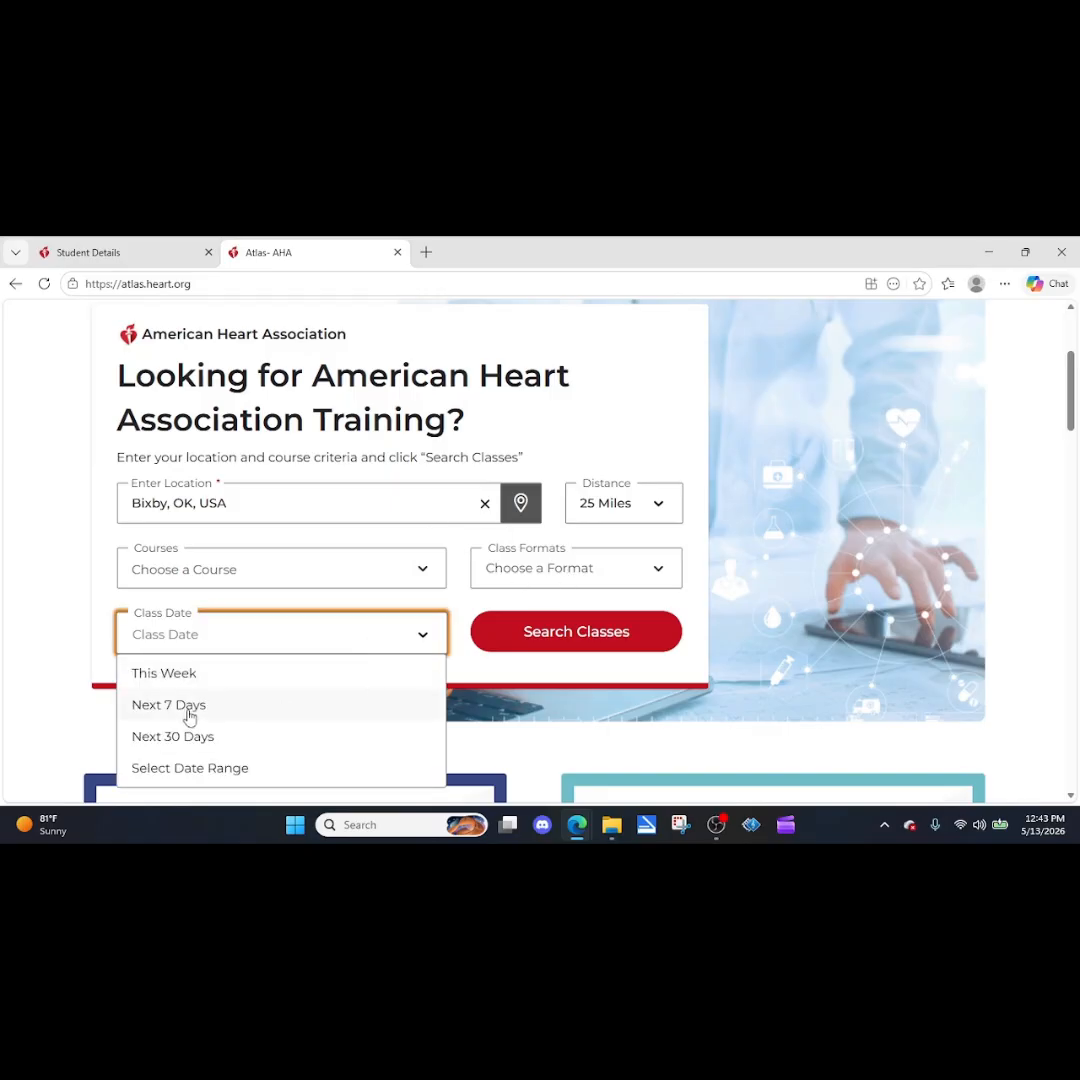
pyautogui.click(553, 643)
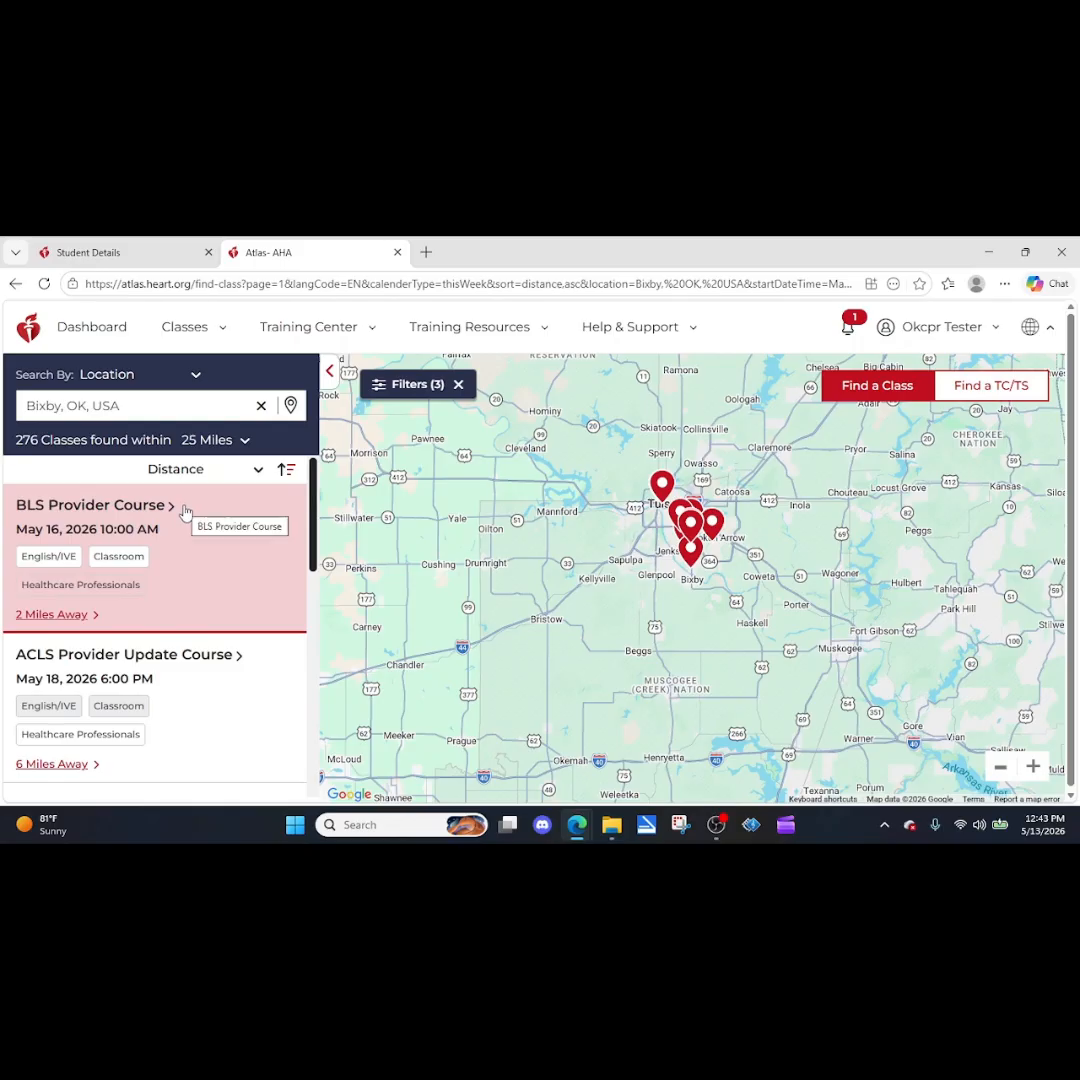
# Find the May 14, 2026 10:00 AM BLS Provider Renewal class in the results and review its contact, instructor and accessibility details.
pyautogui.scroll(-3, 160, 520)
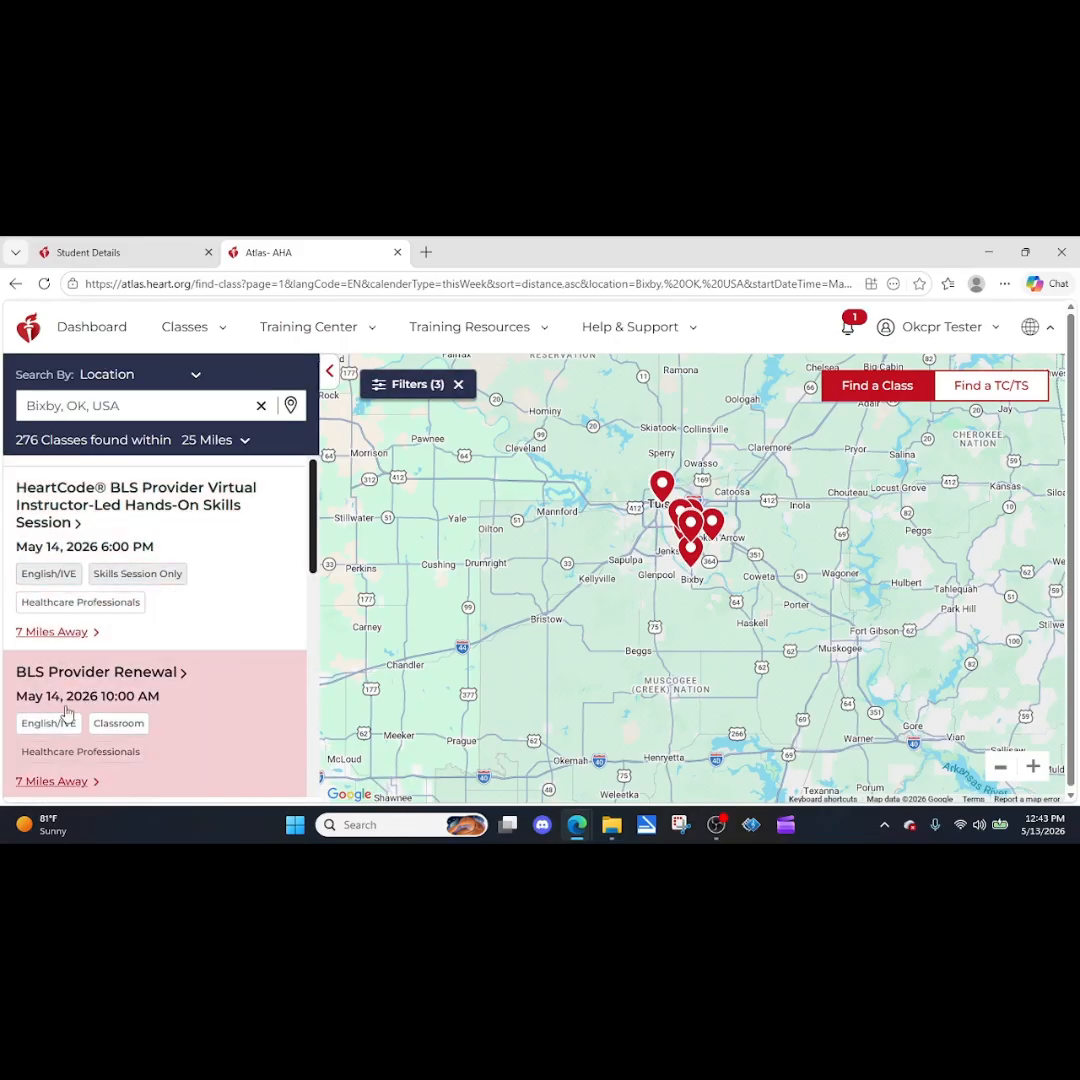
pyautogui.click(181, 678)
pyautogui.scroll(-2, 420, 568)
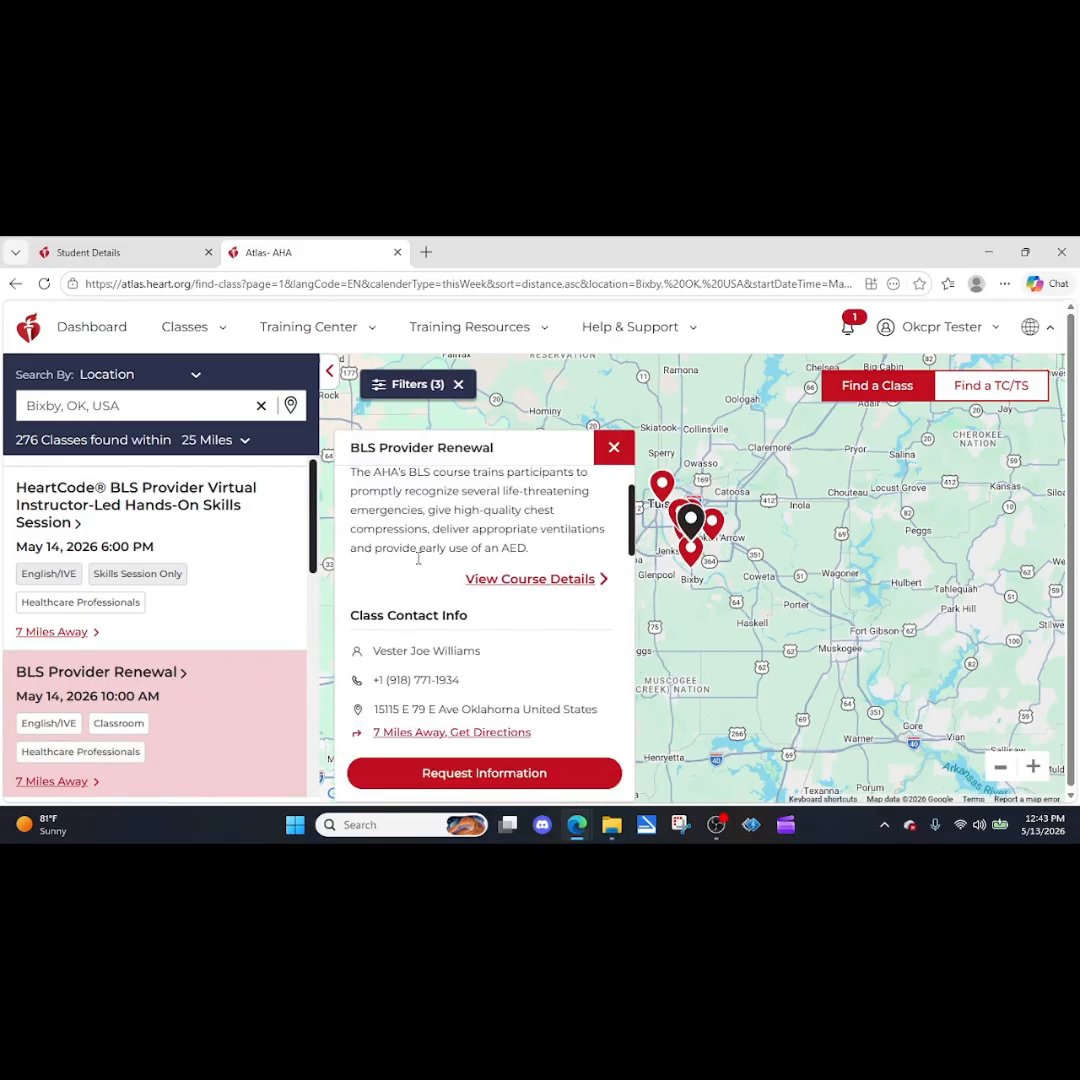
pyautogui.scroll(-5, 418, 569)
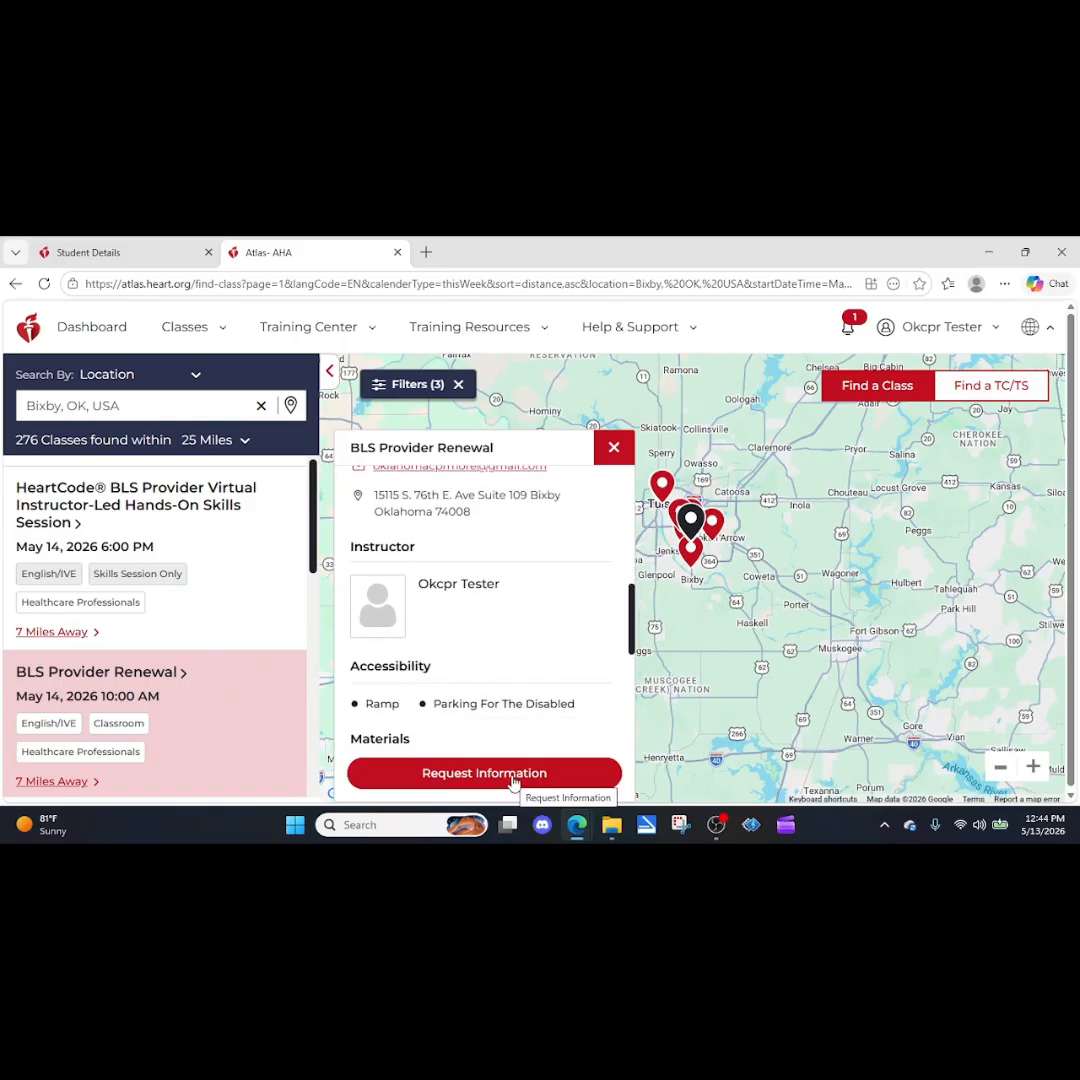
pyautogui.scroll(-1, 514, 780)
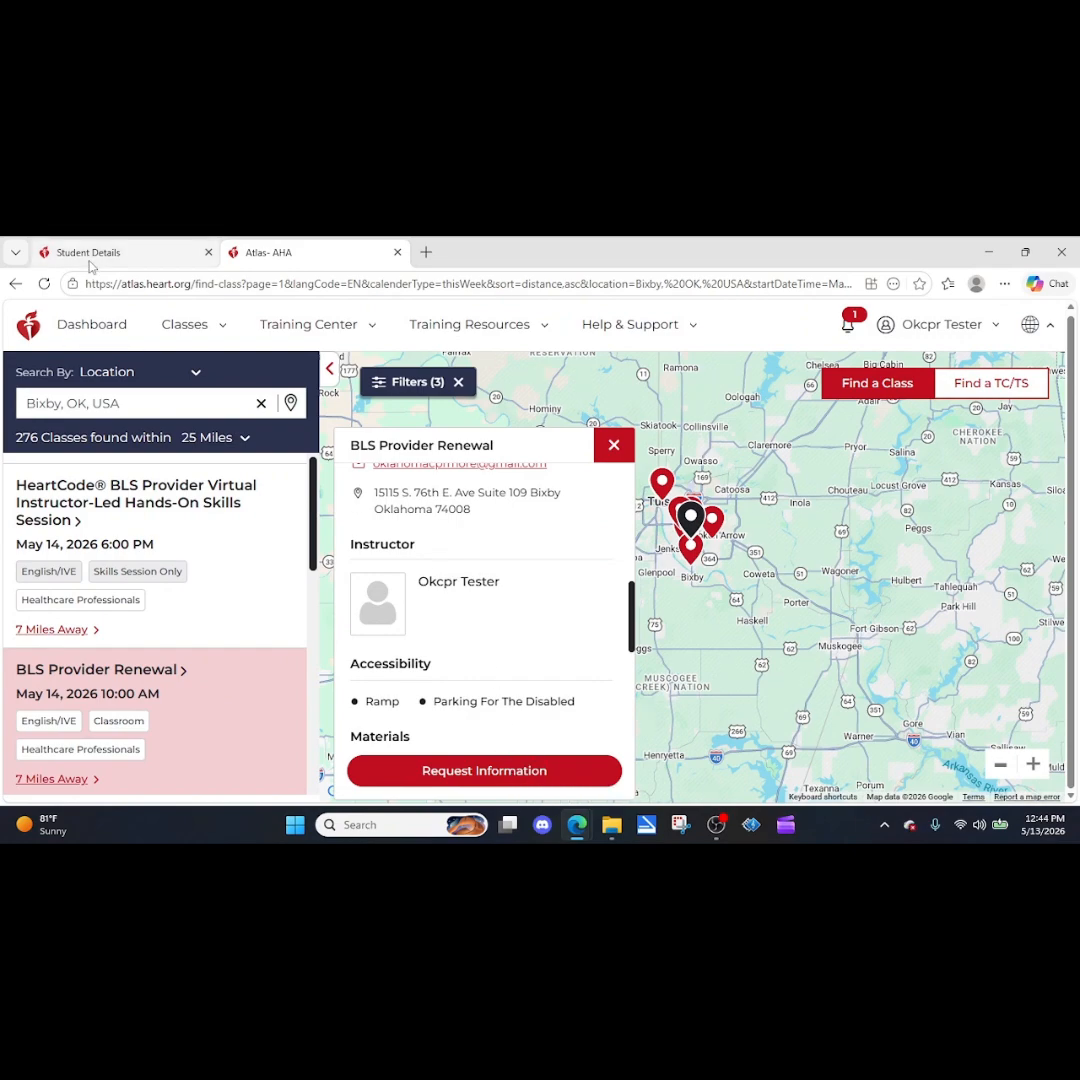
pyautogui.moveTo(90, 259)
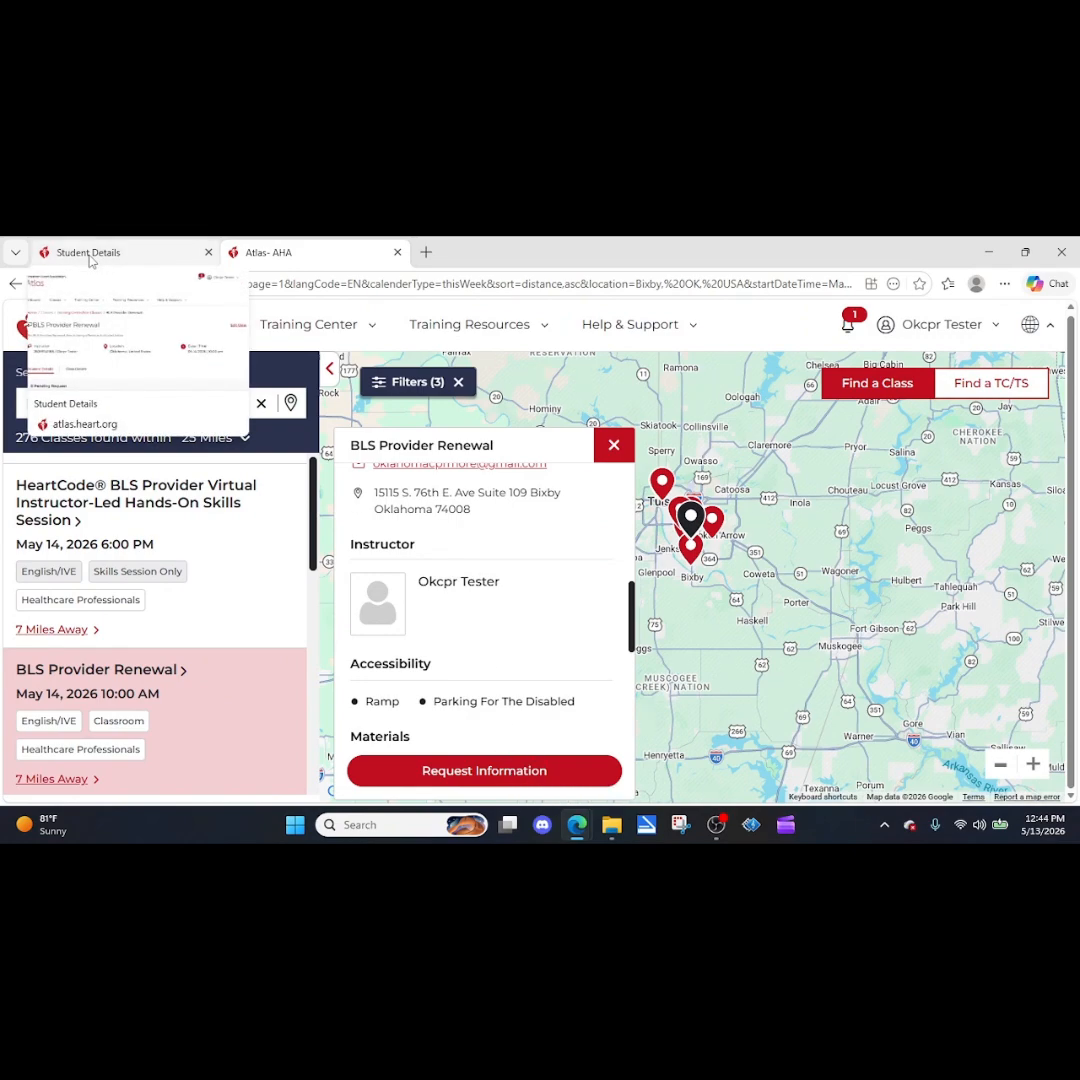